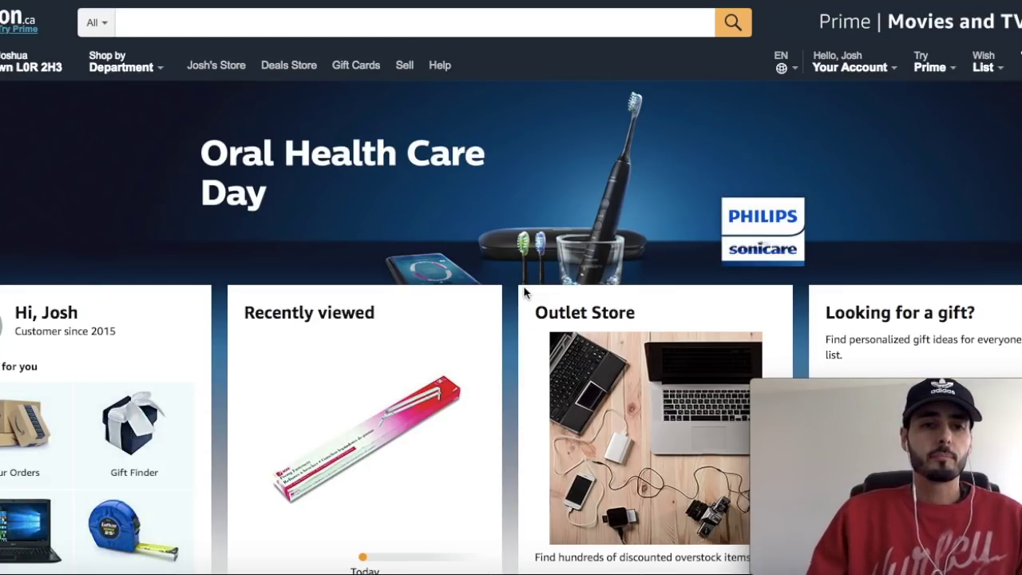
Leave the Amazon.ca browser for the supplier price list spreadsheet and scroll through it
left_click(442, 31)
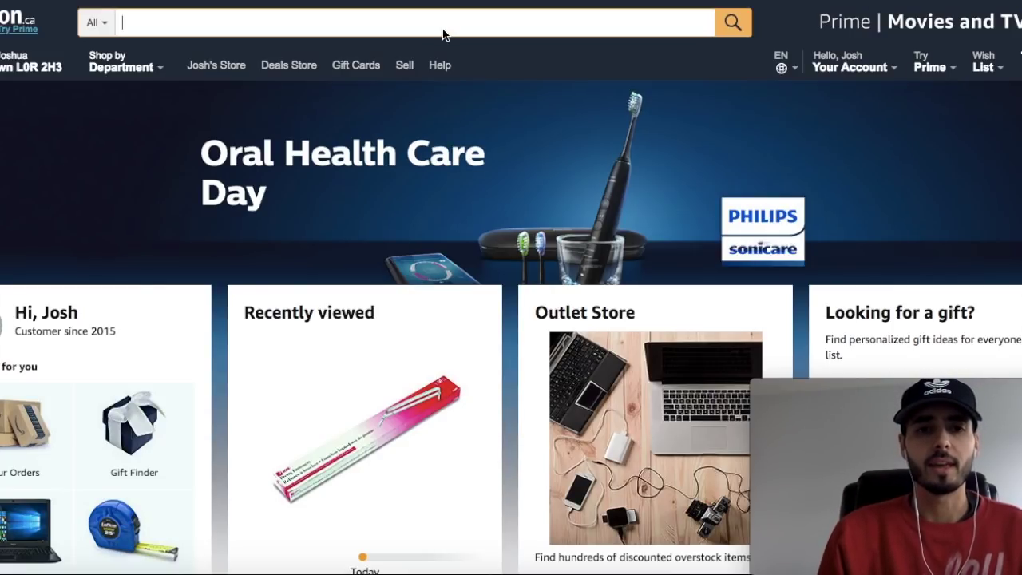
left_click(443, 32)
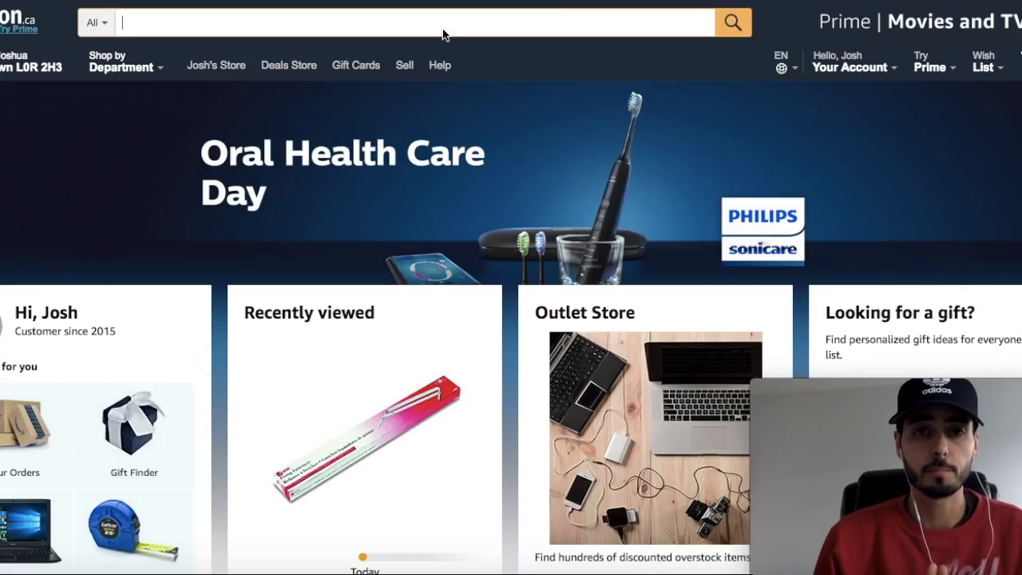
mouse_move(802, 407)
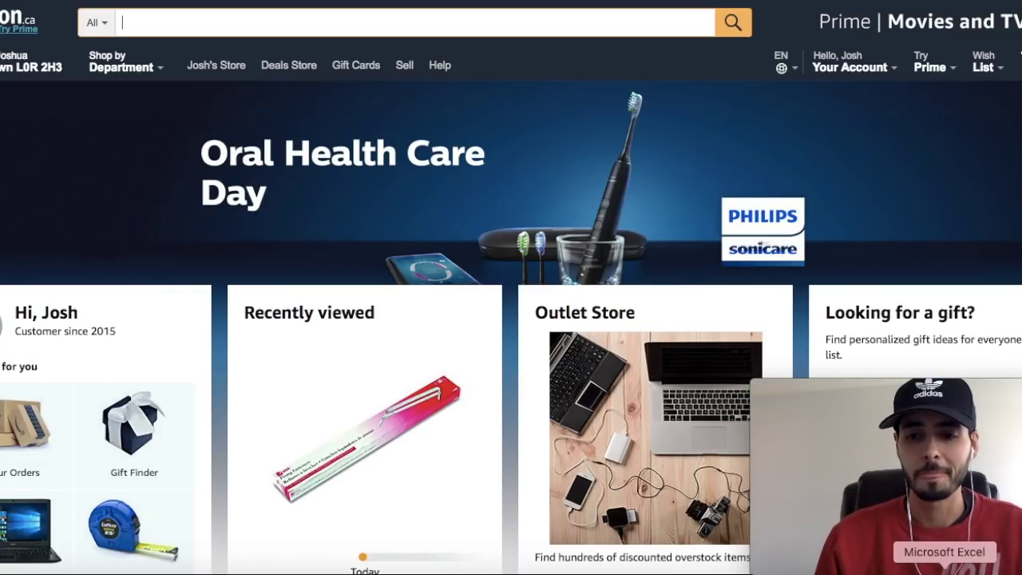
left_click(944, 567)
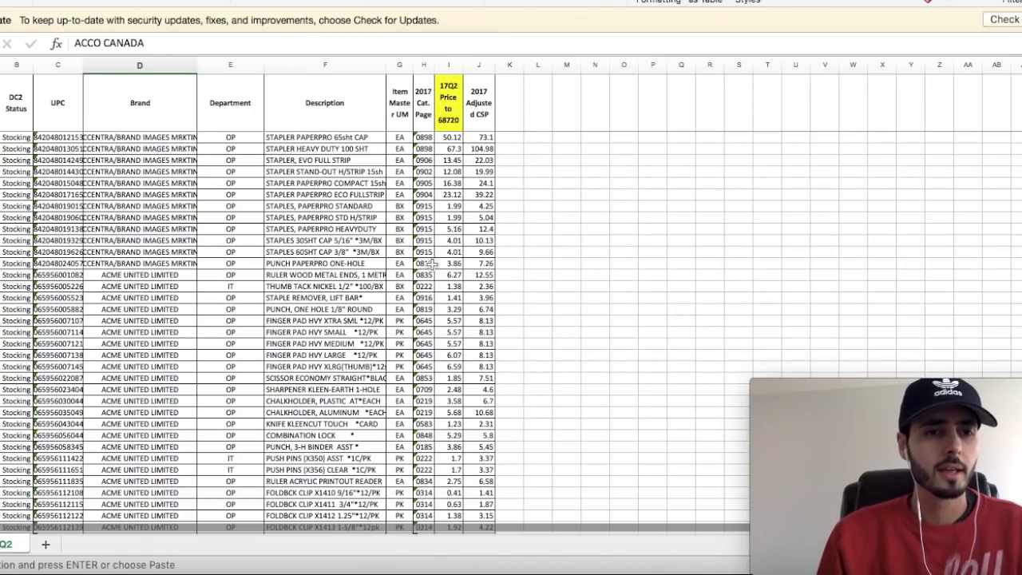
scroll(431, 264, "down", 1)
scroll(431, 264, "up", 1)
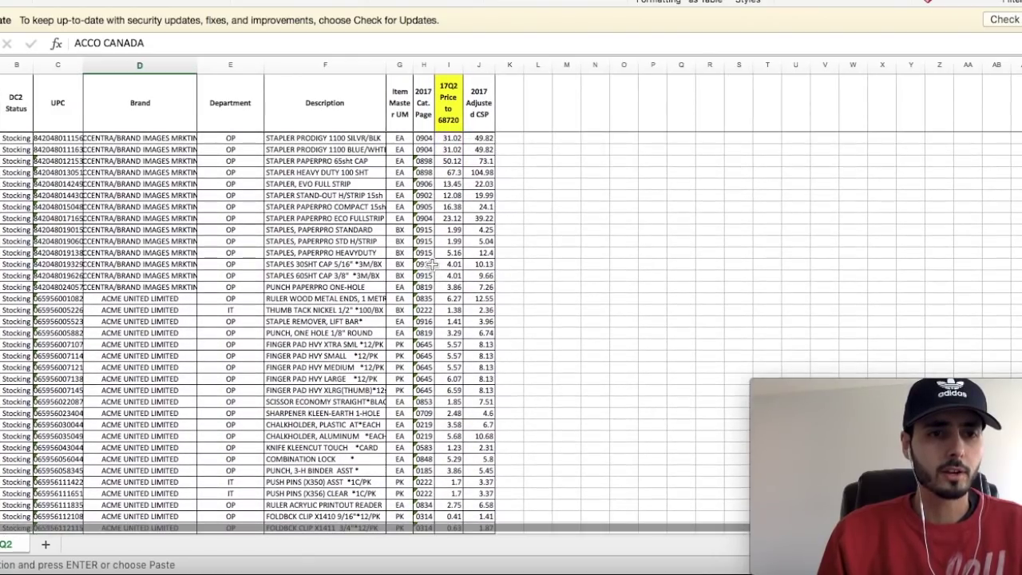
scroll(432, 265, "up", 5)
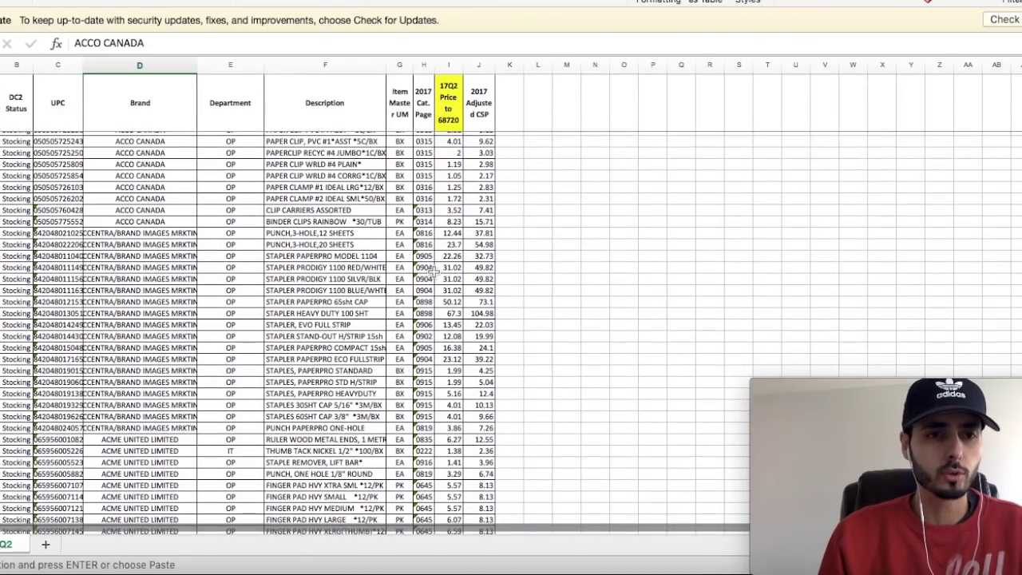
scroll(432, 272, "down", 2)
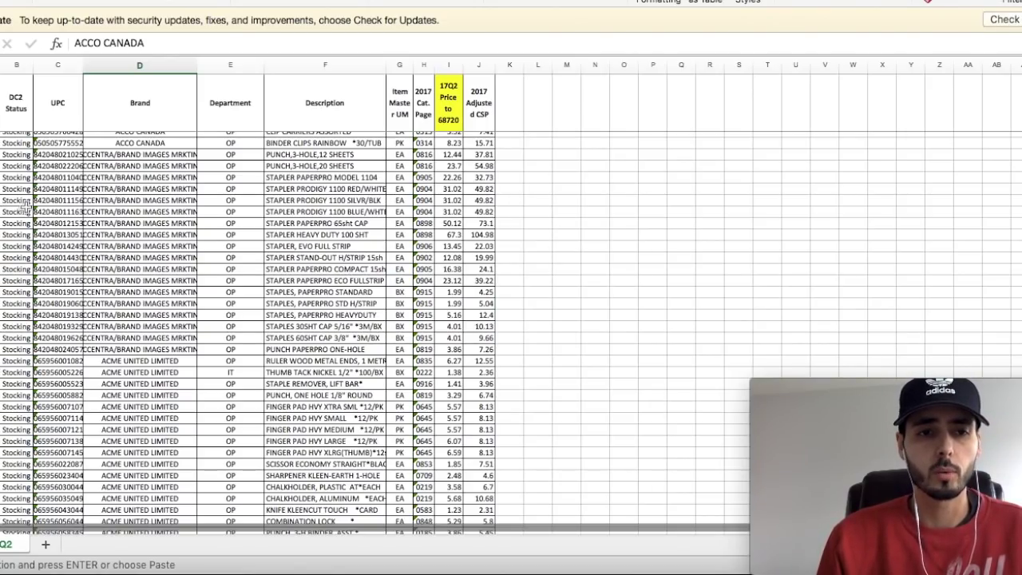
left_click(58, 130)
scroll(56, 240, "down", 10)
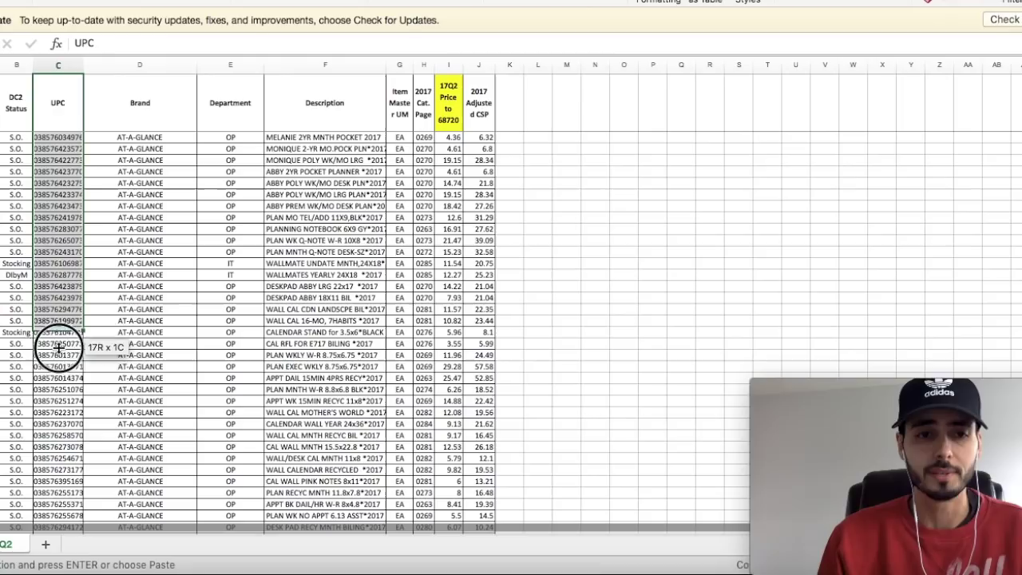
left_click(57, 366)
scroll(57, 361, "down", 15)
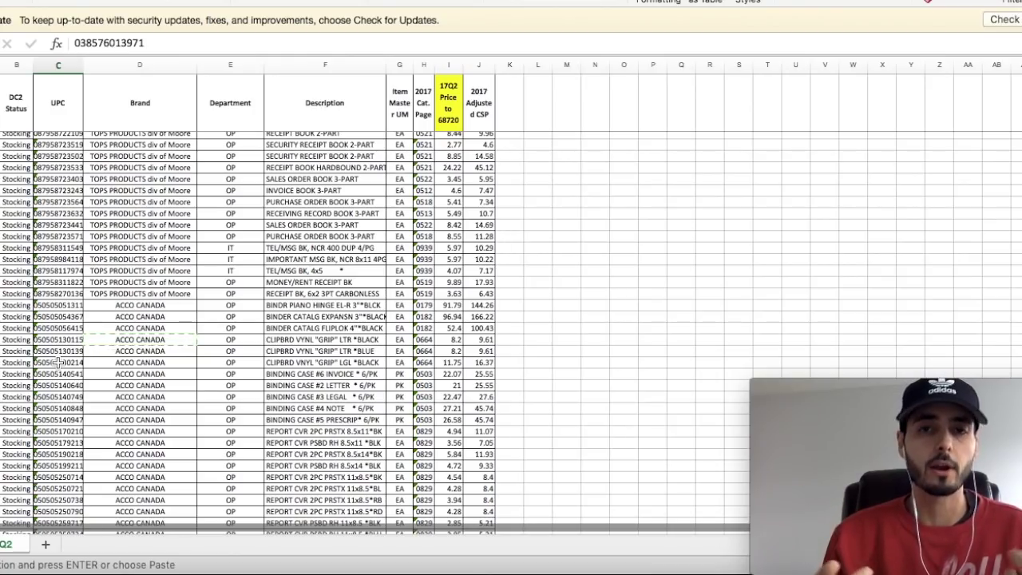
left_click(129, 223)
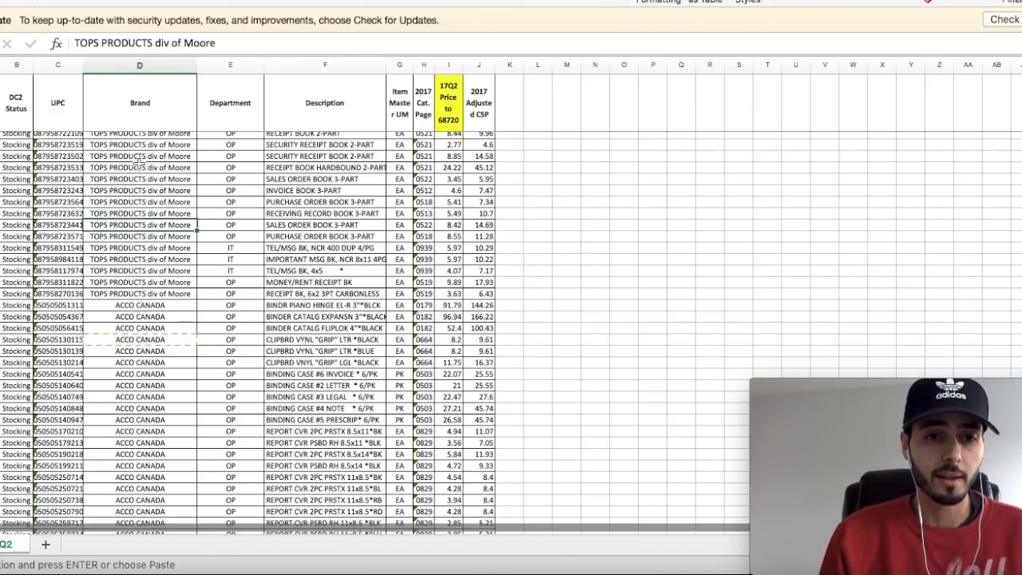
left_click(139, 349)
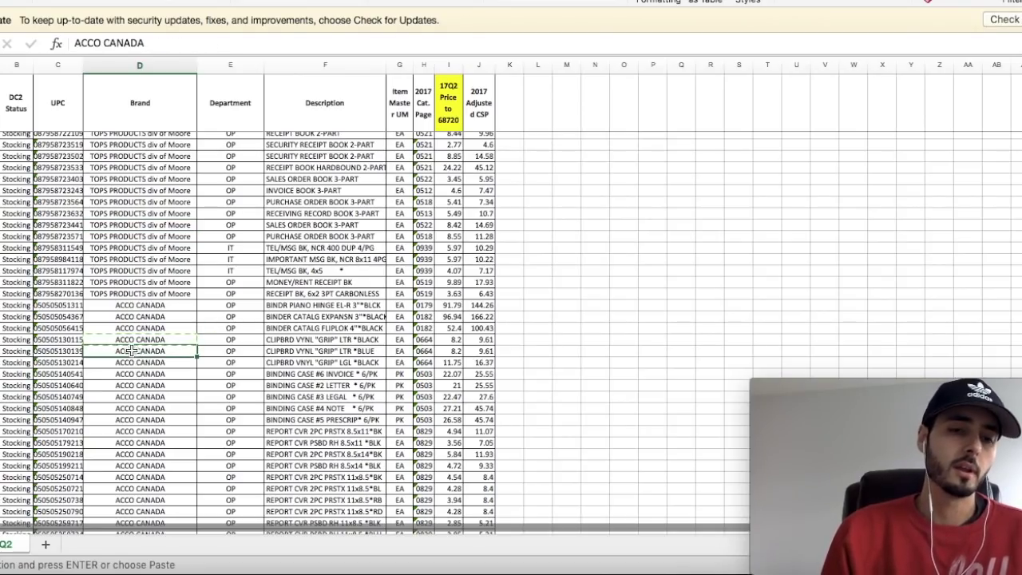
scroll(124, 364, "down", 3)
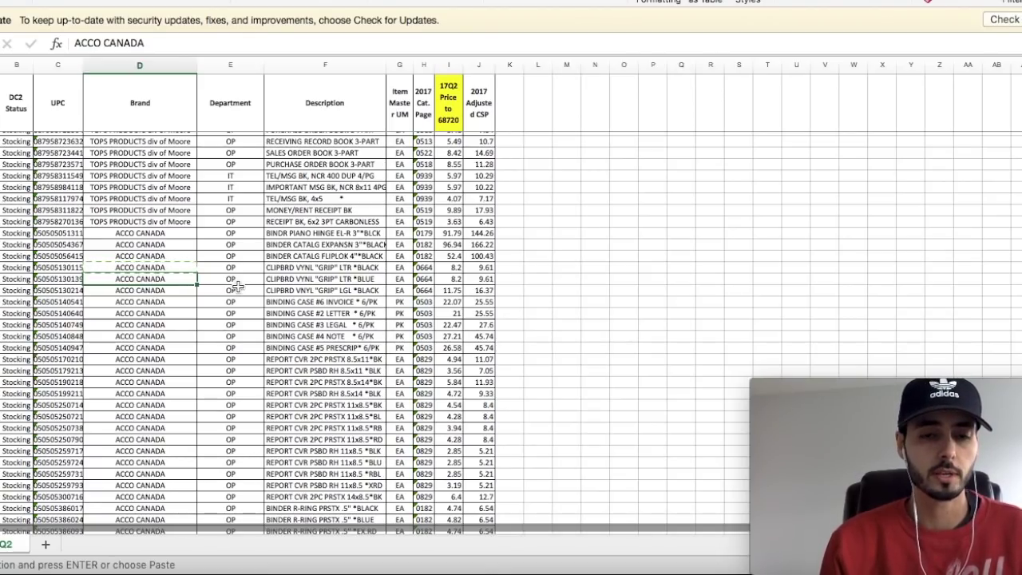
scroll(237, 286, "down", 20)
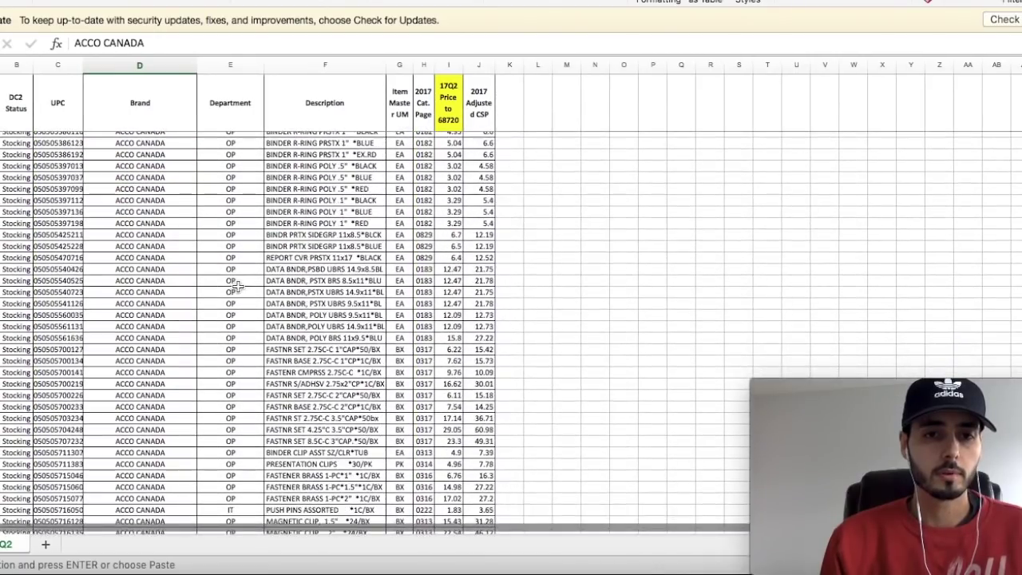
scroll(237, 286, "down", 5)
scroll(237, 286, "up", 15)
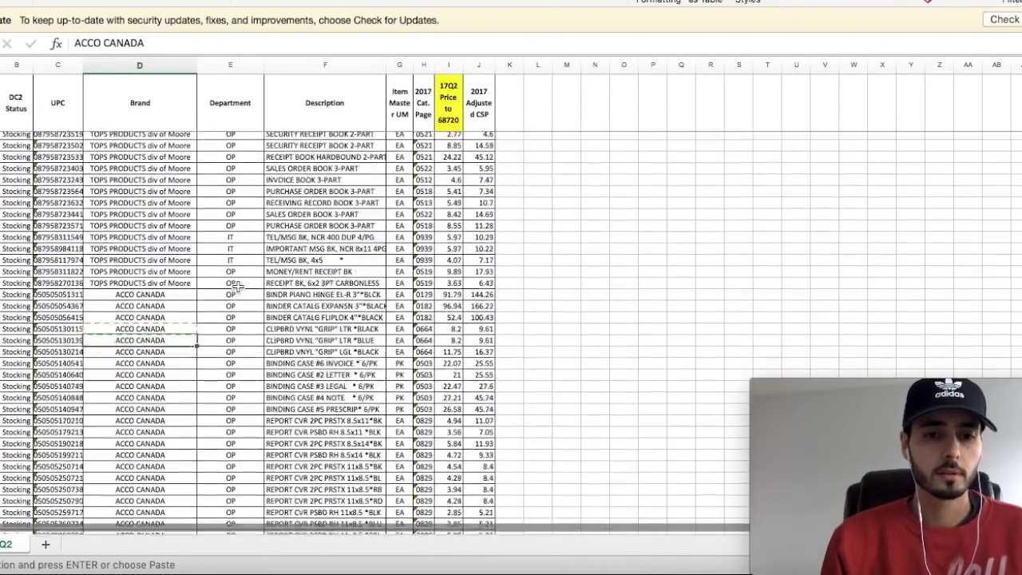
scroll(237, 286, "up", 5)
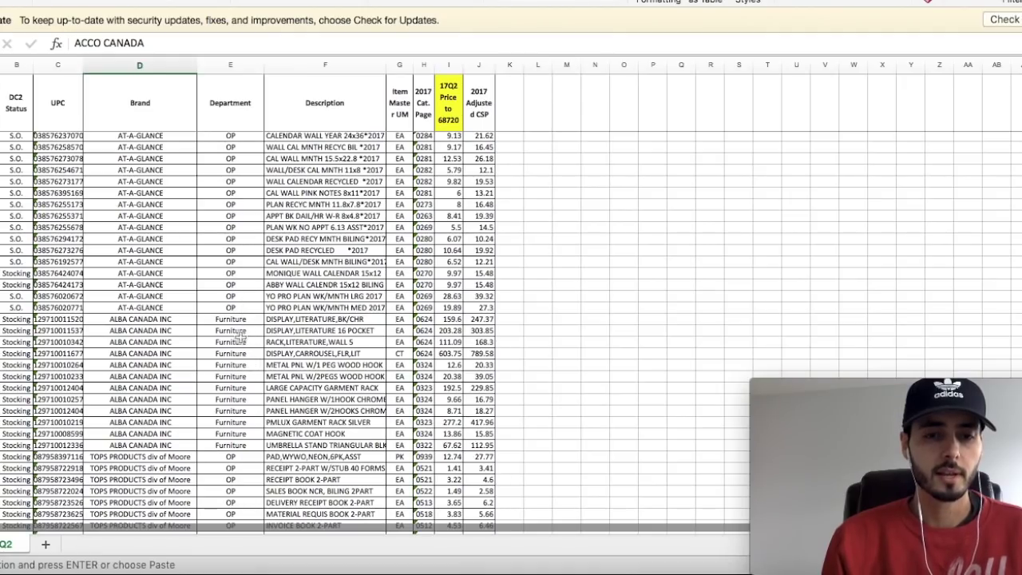
scroll(239, 366, "down", 2)
scroll(240, 366, "down", 2)
left_click(239, 337)
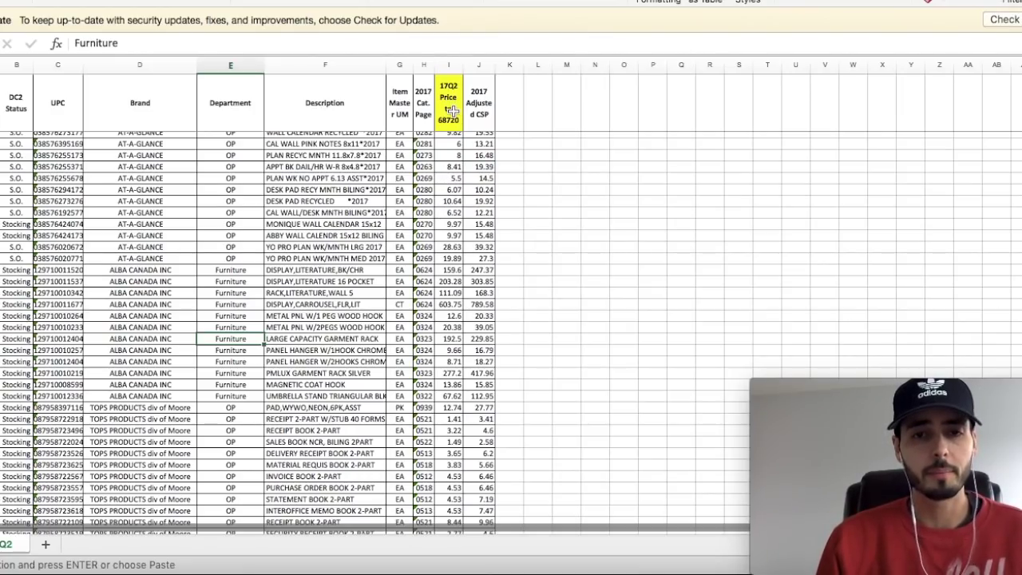
left_click_drag(452, 111, 453, 347)
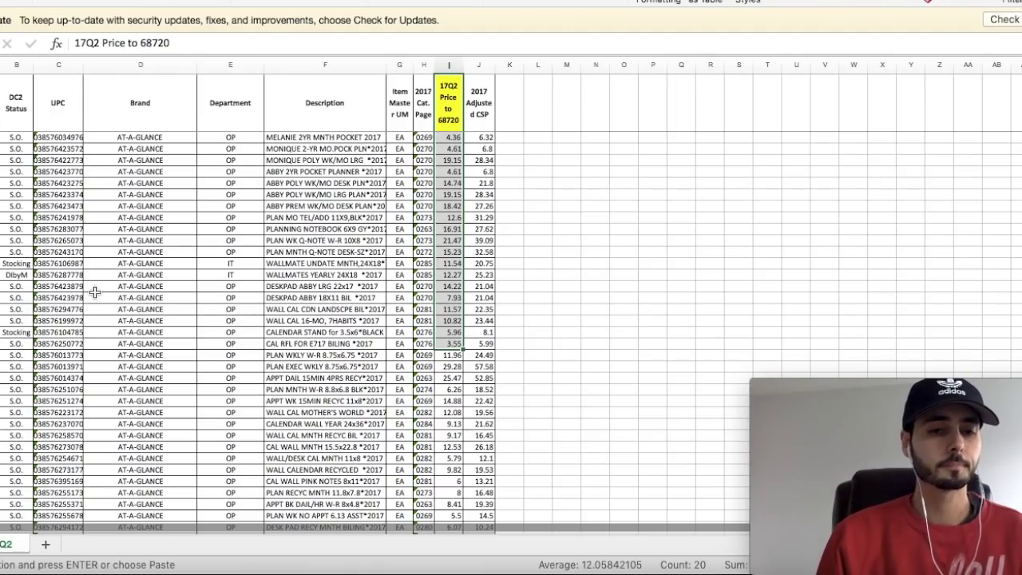
scroll(133, 385, "down", 9)
scroll(133, 385, "down", 5)
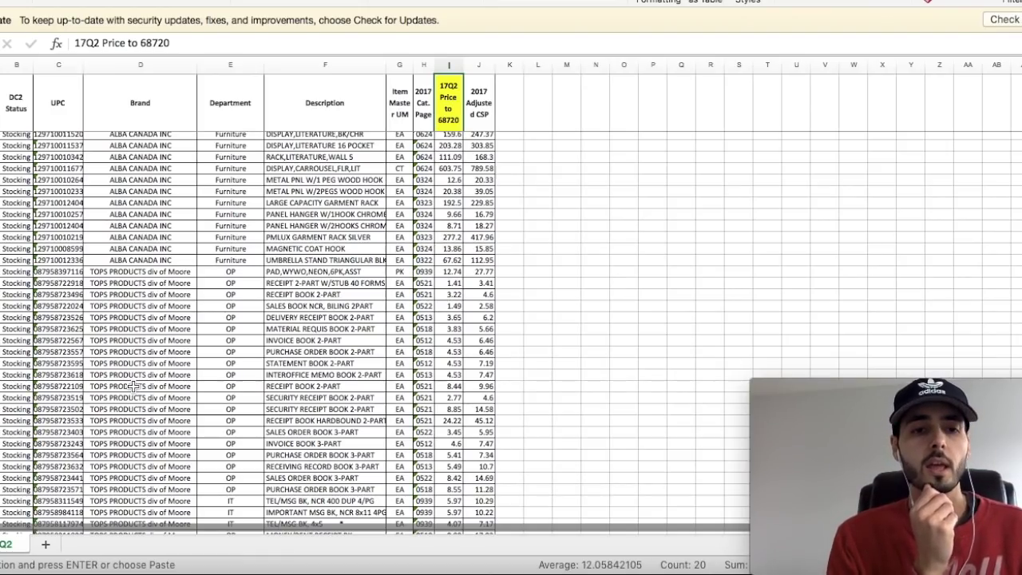
scroll(133, 385, "down", 10)
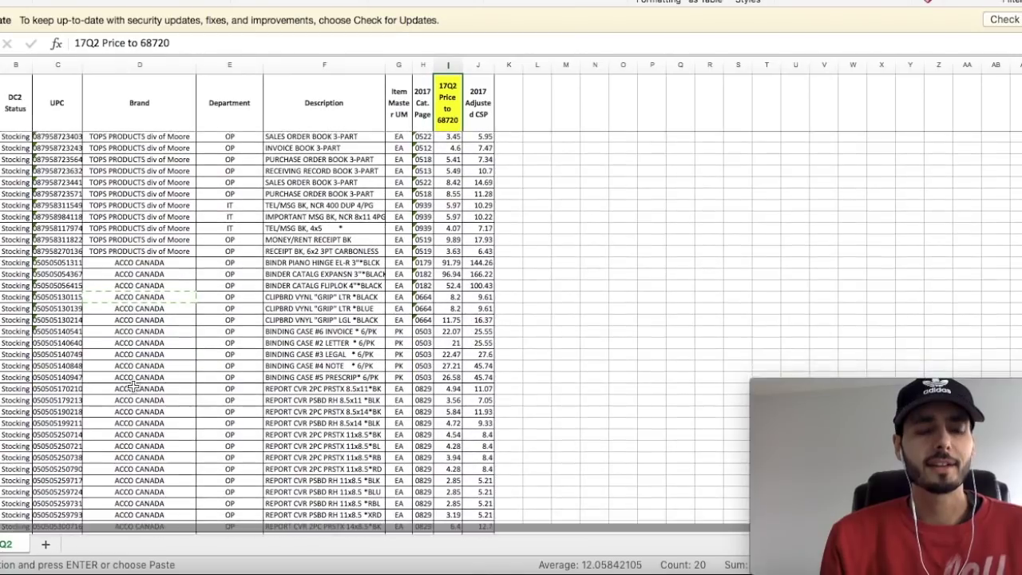
scroll(133, 387, "down", 2)
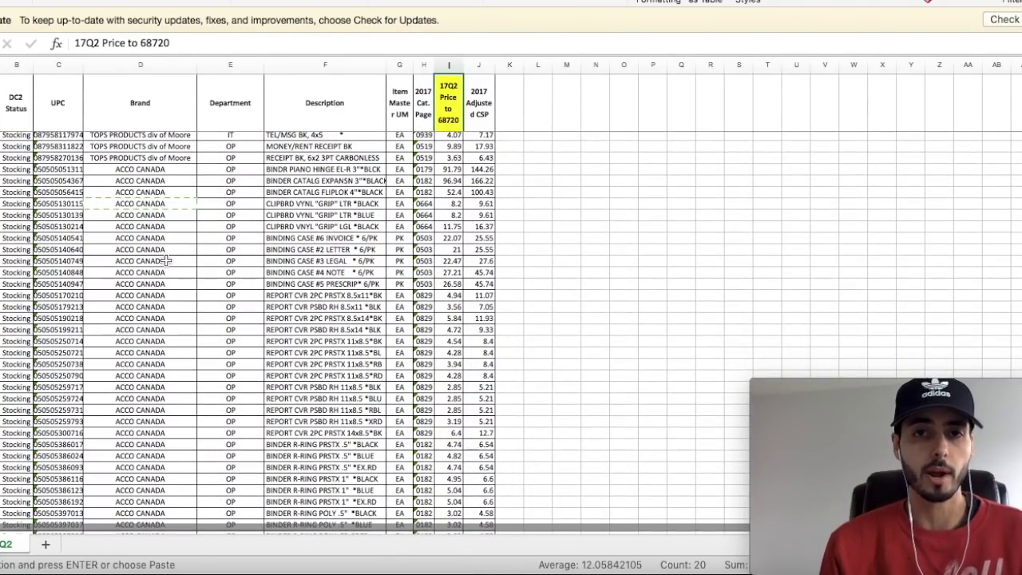
scroll(166, 261, "down", 15)
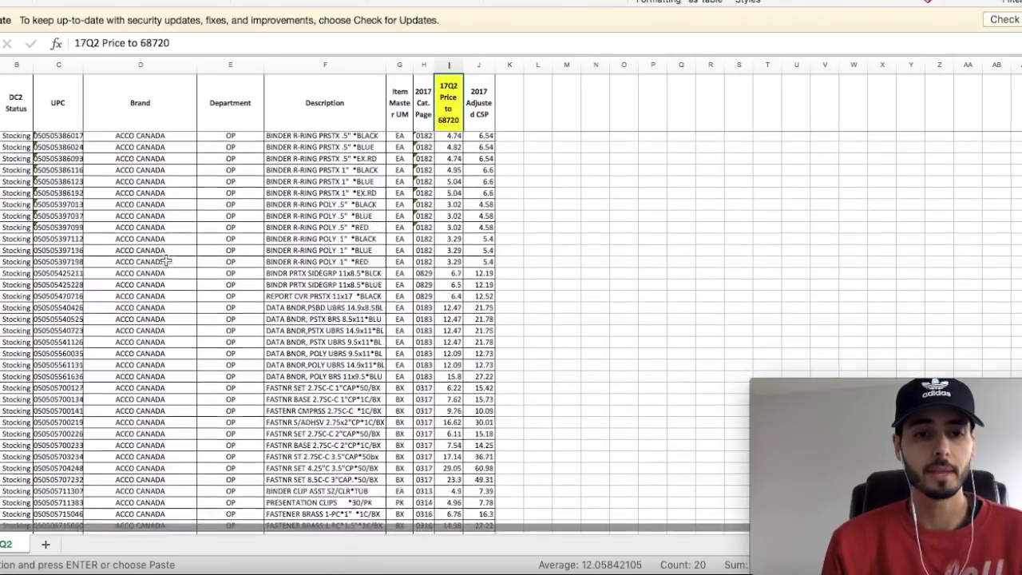
scroll(165, 260, "down", 10)
scroll(166, 260, "down", 3)
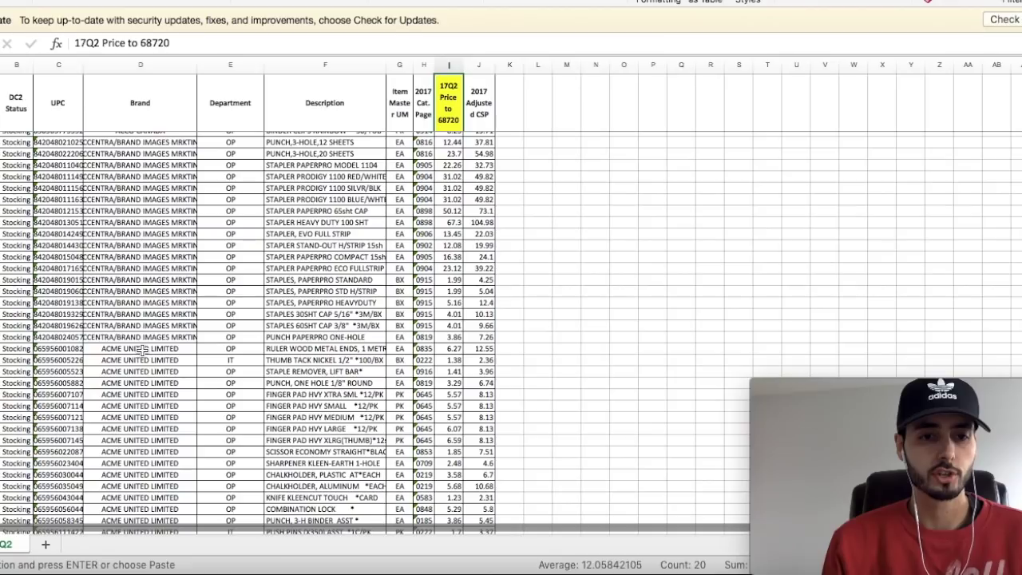
left_click(141, 350)
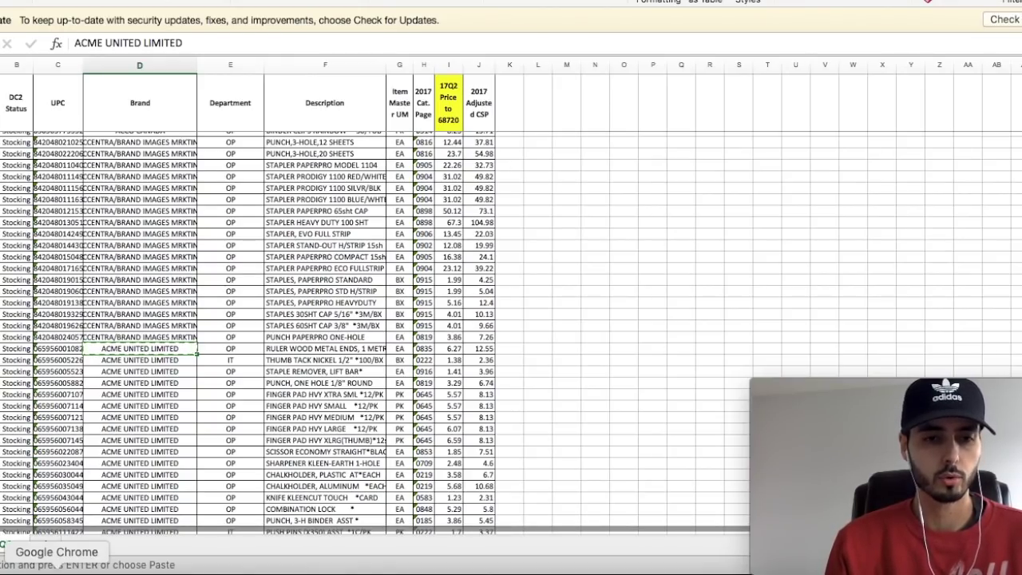
Paste ACME UNITED LIMITED into the Amazon.ca search box and run the search
left_click(57, 568)
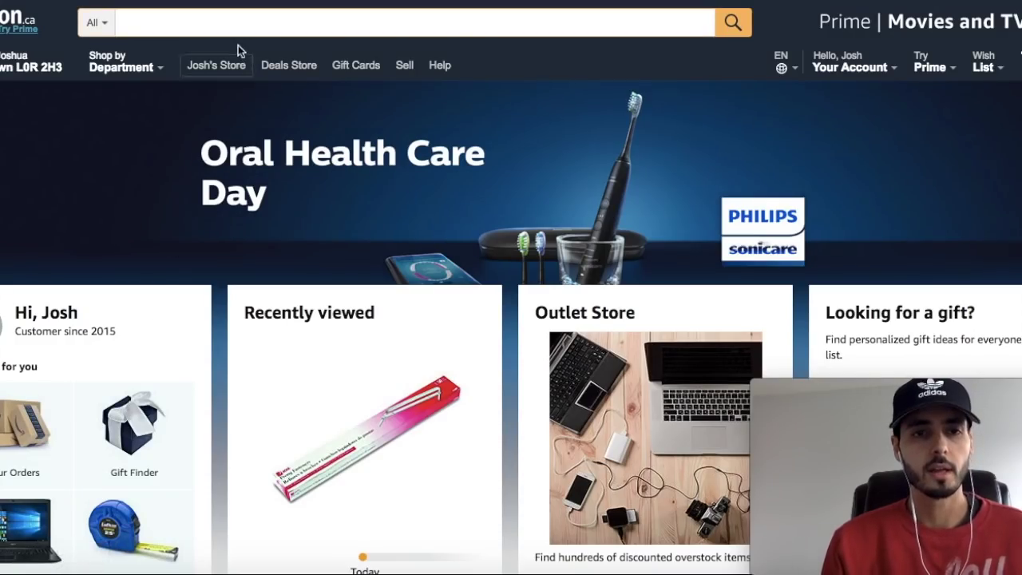
type("v")
key("BackSpace")
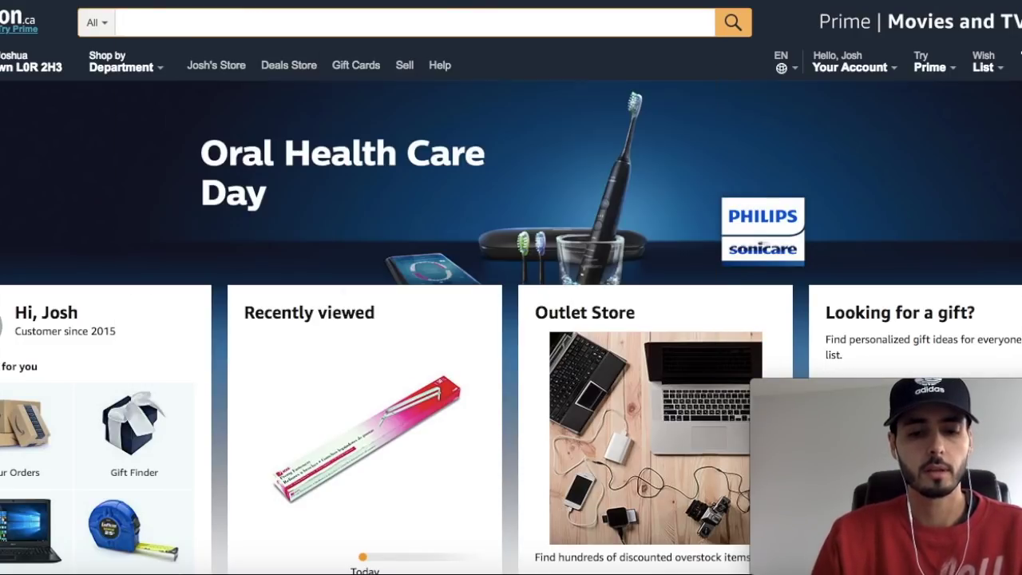
type("ACME UNITED LIMITED")
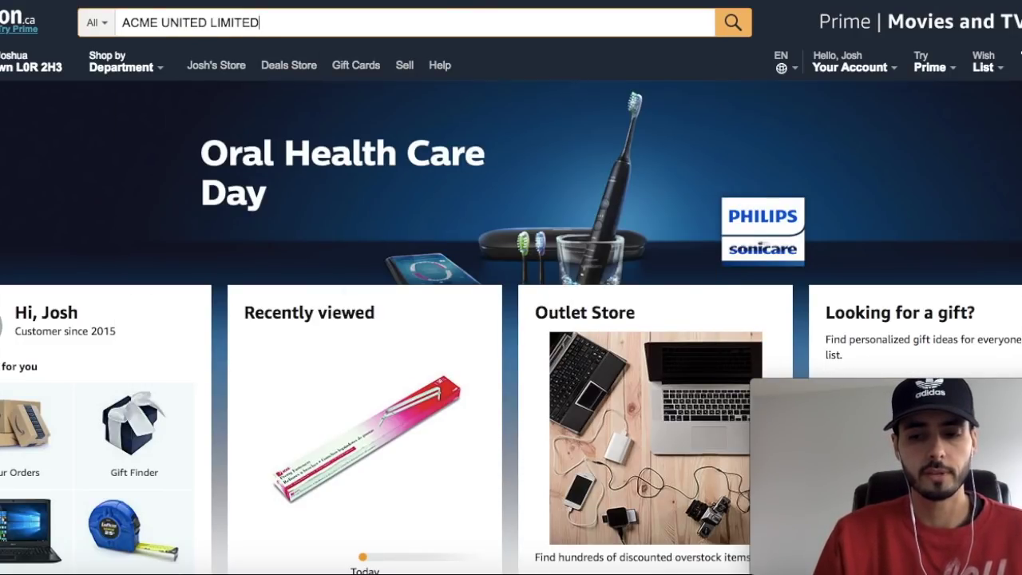
key("Return")
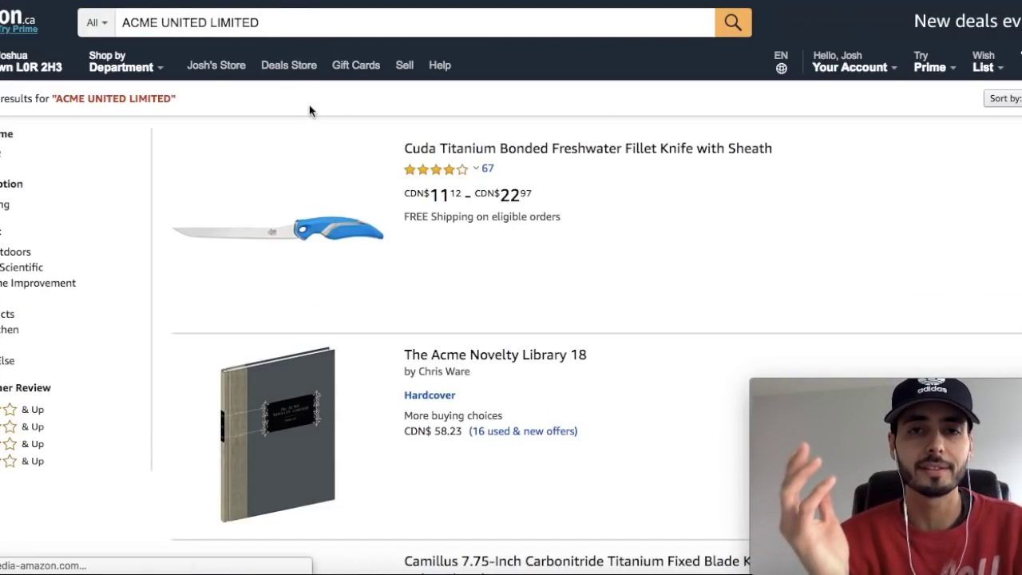
left_click(944, 568)
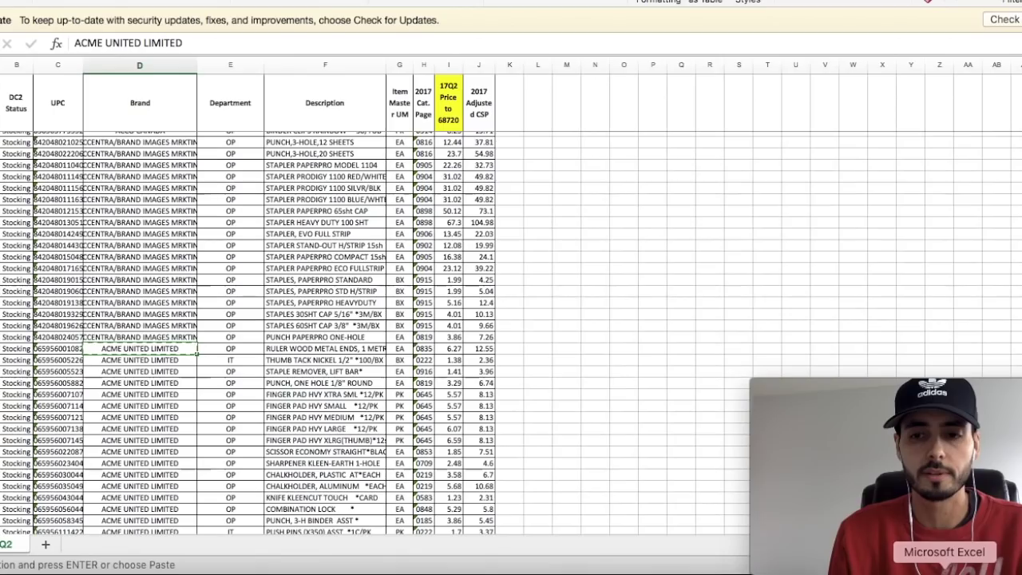
scroll(91, 280, "down", 5)
scroll(92, 279, "down", 4)
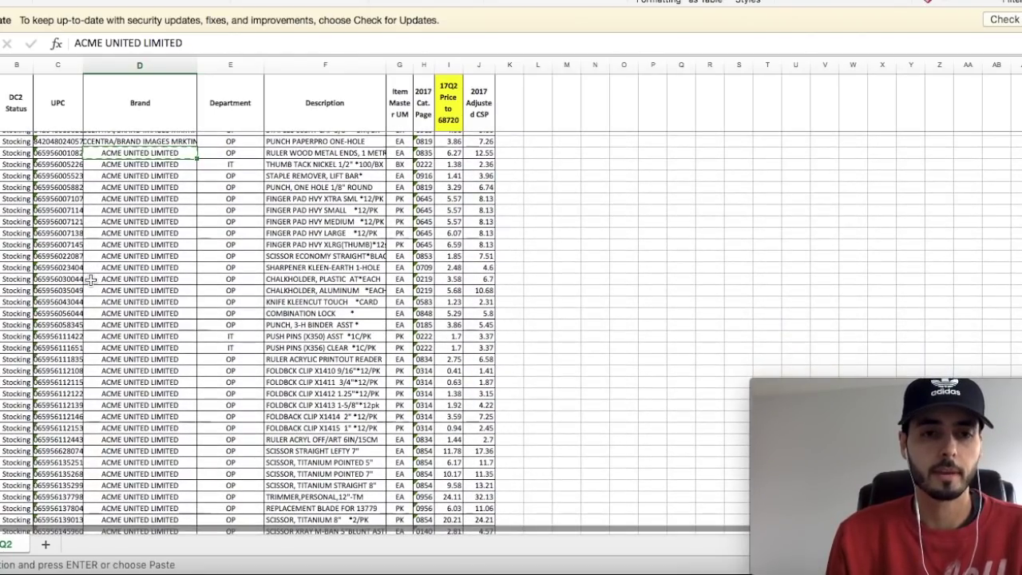
left_click(65, 155)
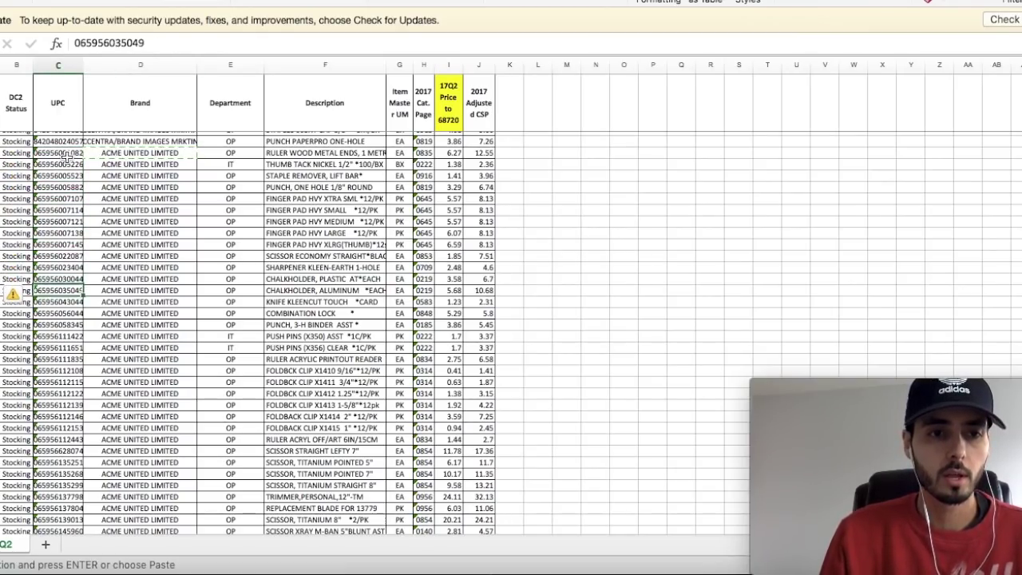
scroll(147, 262, "down", 20)
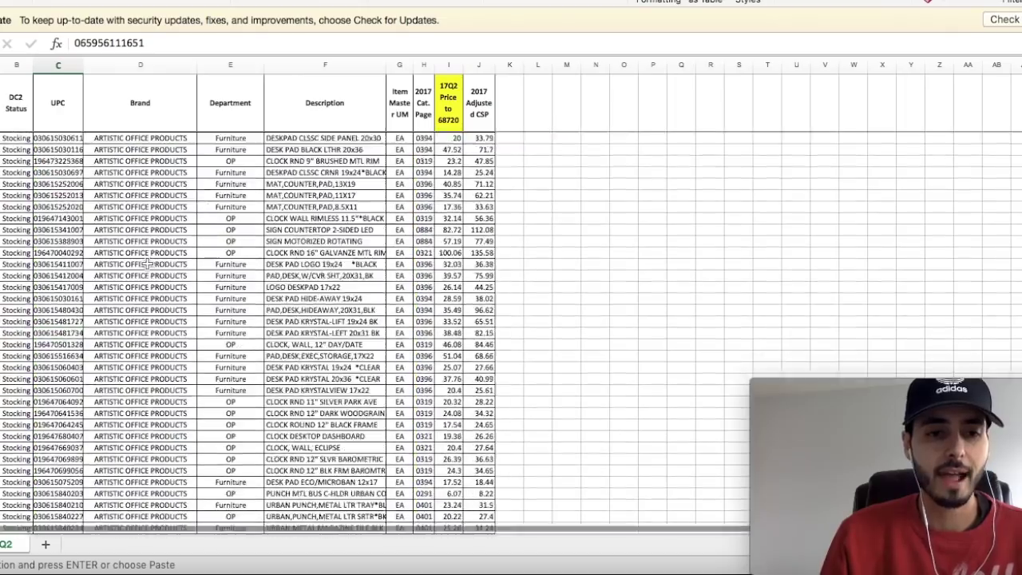
scroll(147, 262, "up", 15)
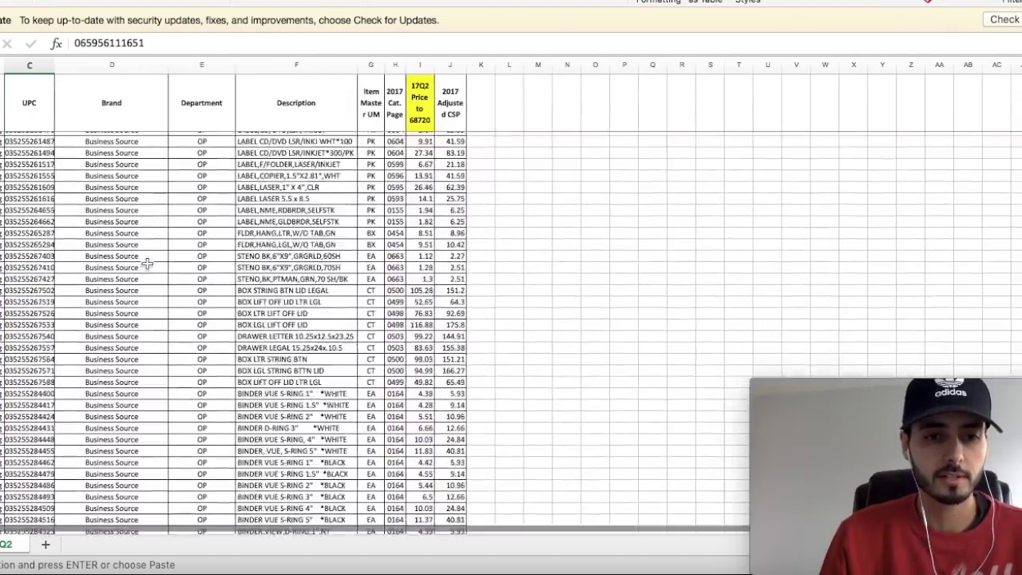
scroll(147, 262, "up", 15)
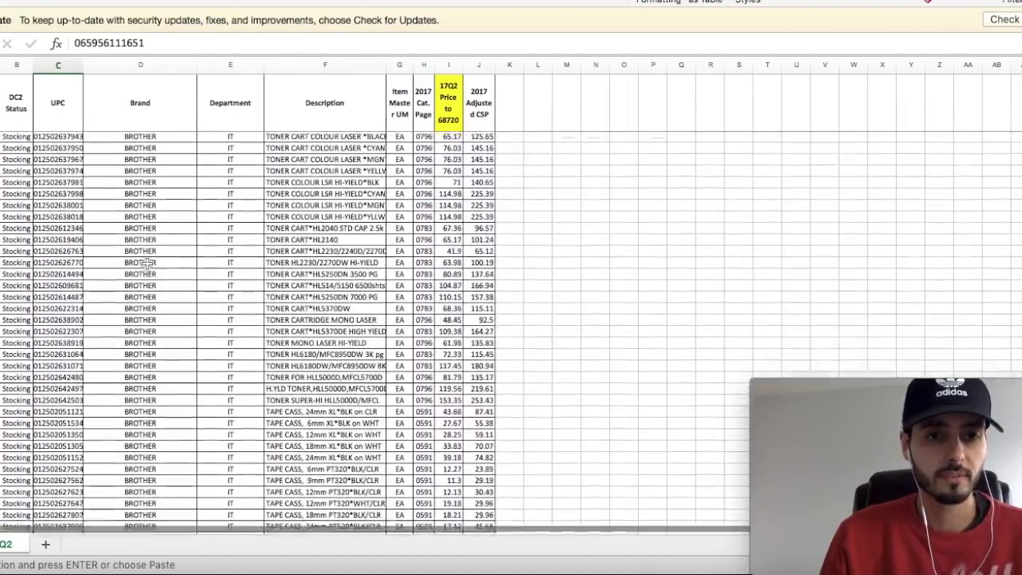
scroll(146, 262, "up", 20)
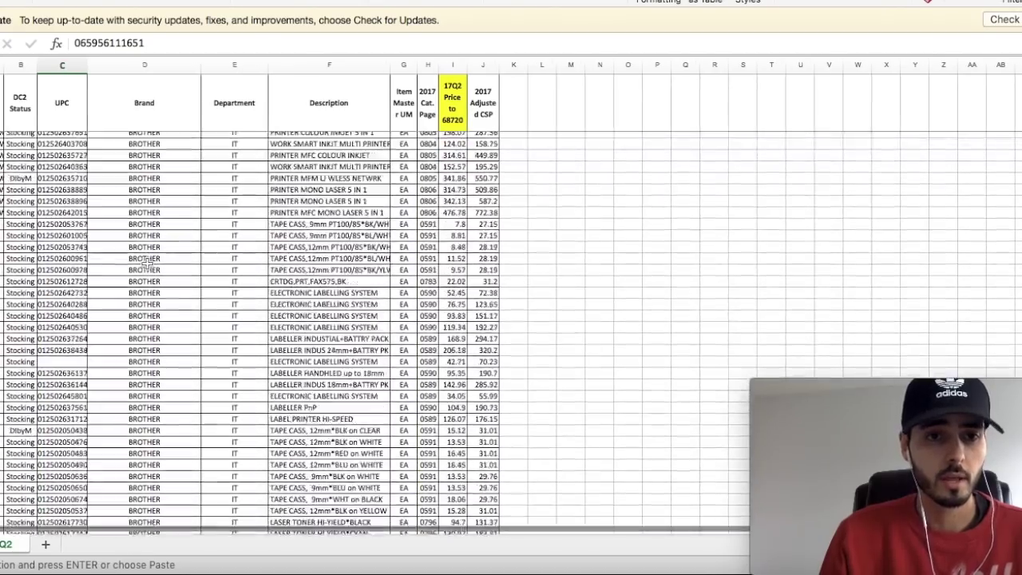
scroll(147, 264, "up", 15)
scroll(147, 264, "down", 5)
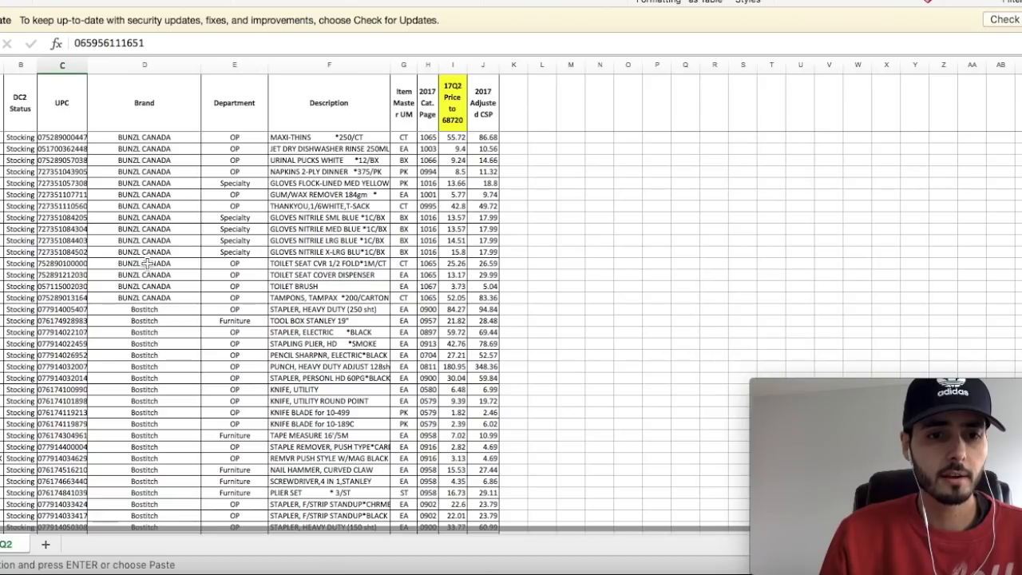
scroll(147, 263, "up", 10)
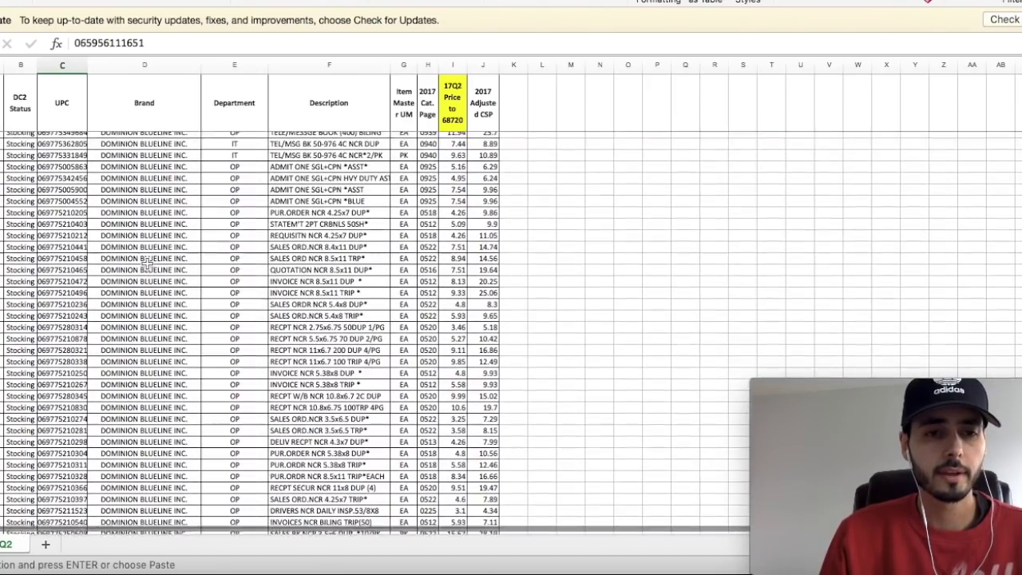
scroll(147, 263, "up", 15)
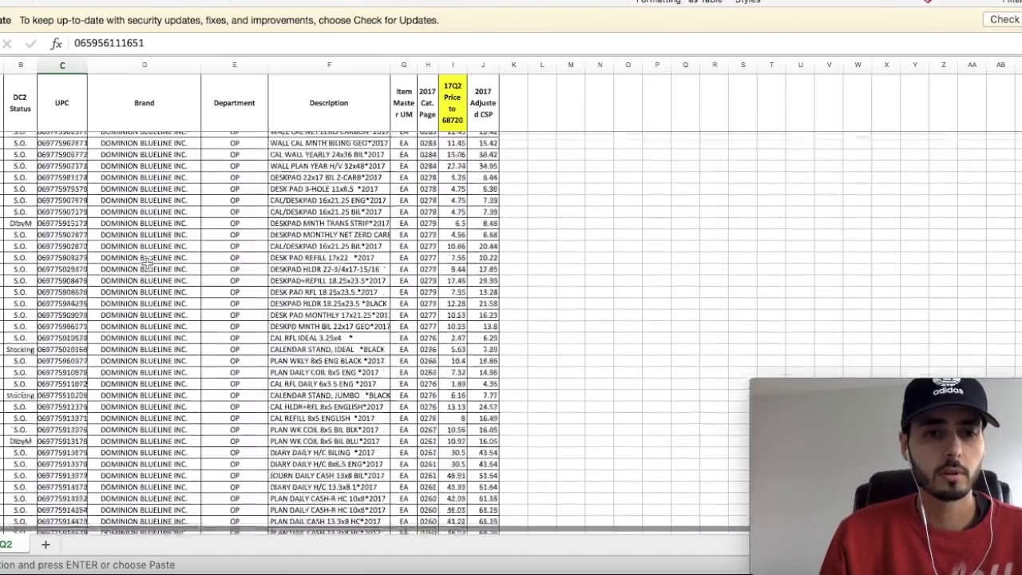
scroll(147, 264, "up", 5)
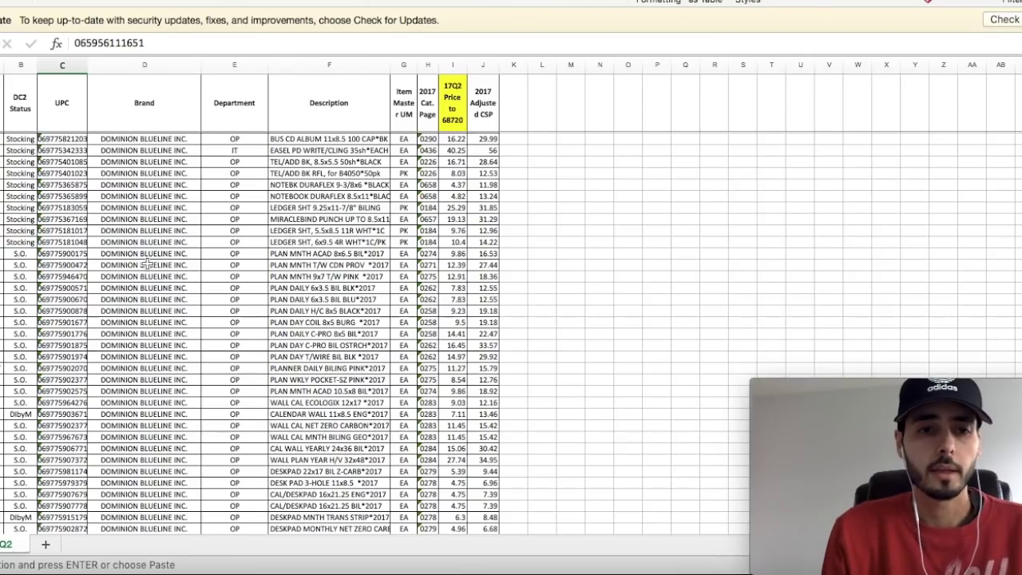
scroll(146, 263, "up", 10)
scroll(147, 263, "up", 15)
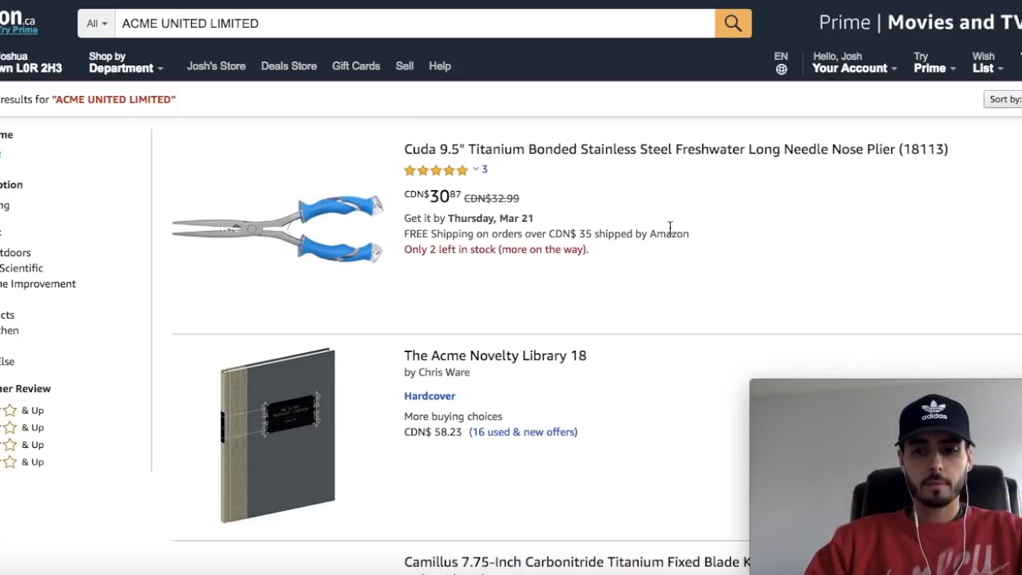
scroll(669, 227, "down", 1)
scroll(669, 230, "down", 2)
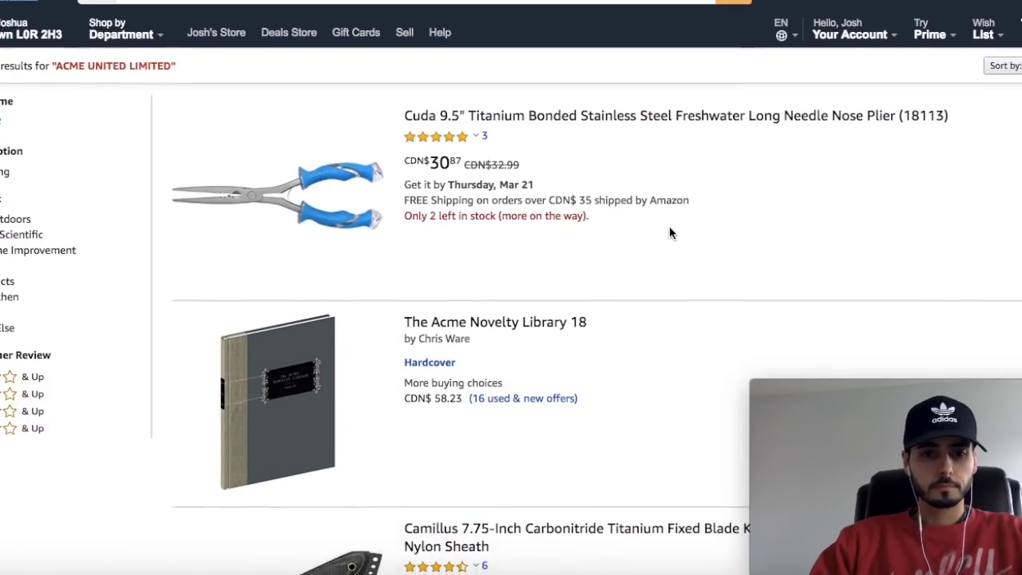
scroll(669, 227, "down", 9)
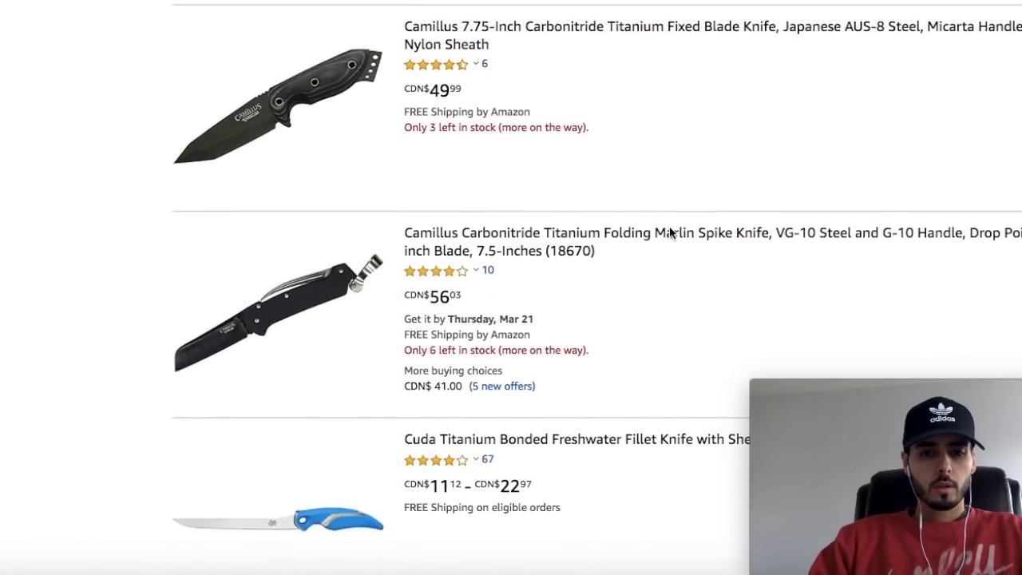
scroll(669, 230, "up", 11)
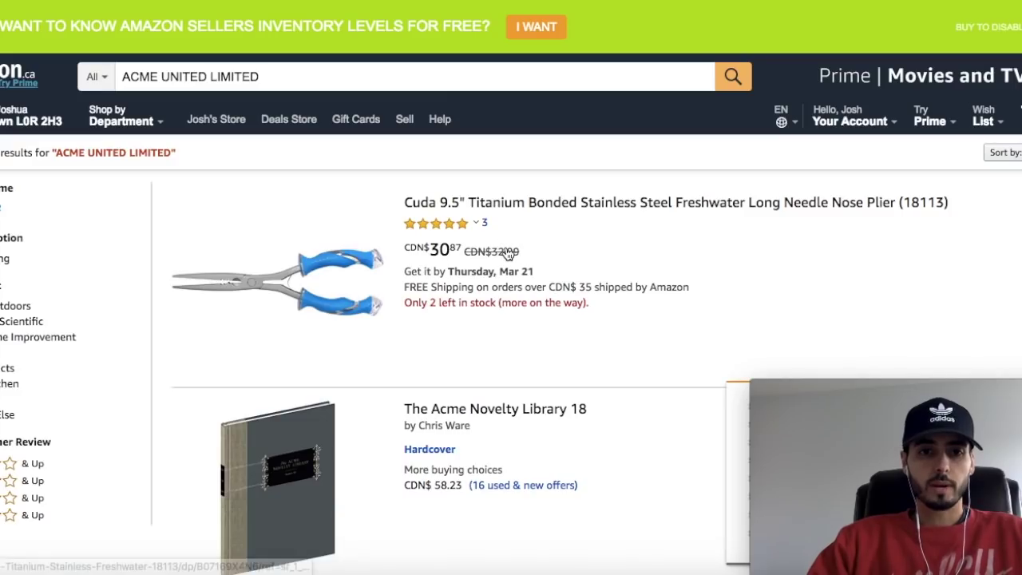
scroll(506, 247, "down", 3)
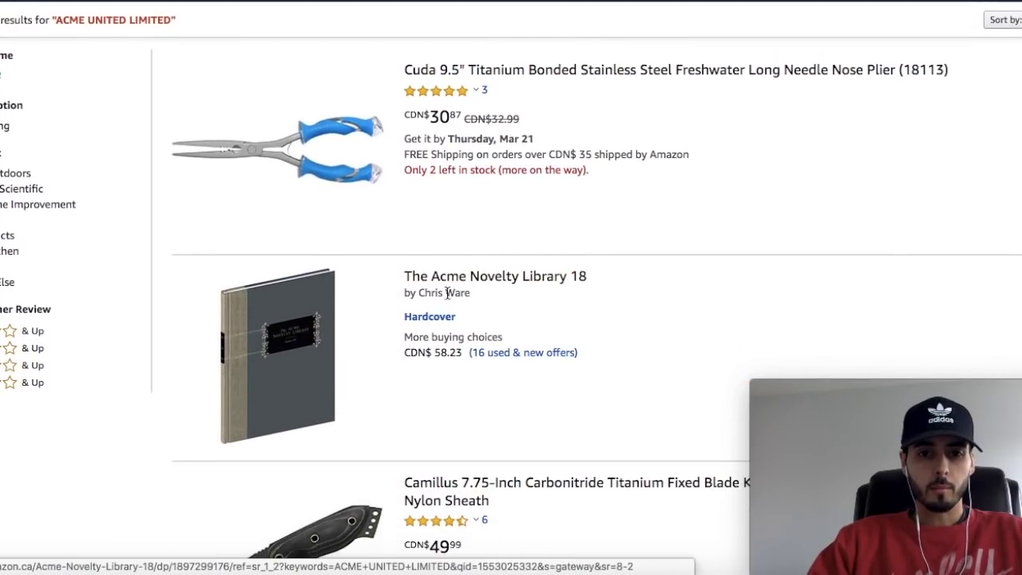
left_click_drag(432, 293, 480, 299)
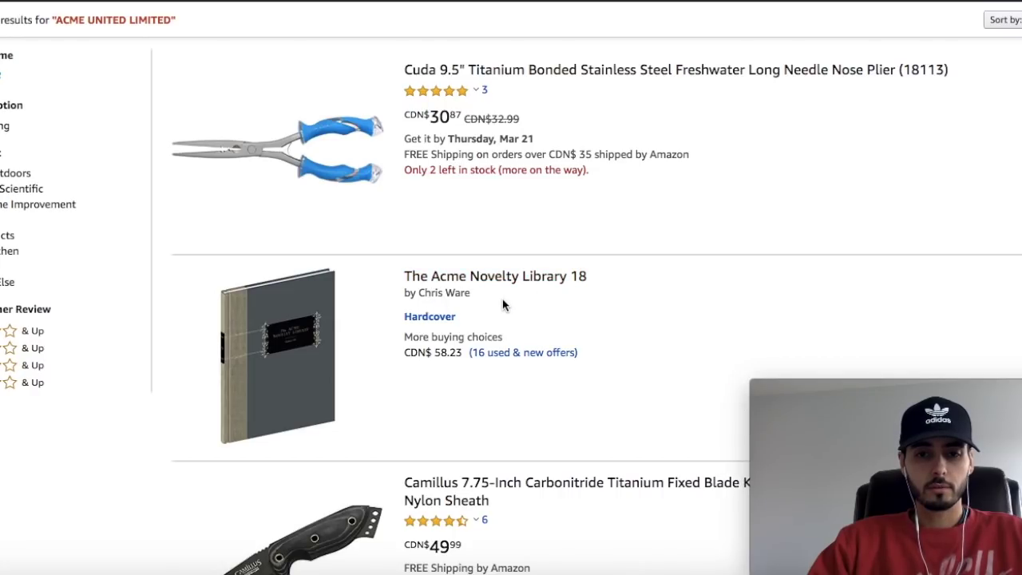
scroll(503, 299, "down", 5)
scroll(503, 304, "down", 10)
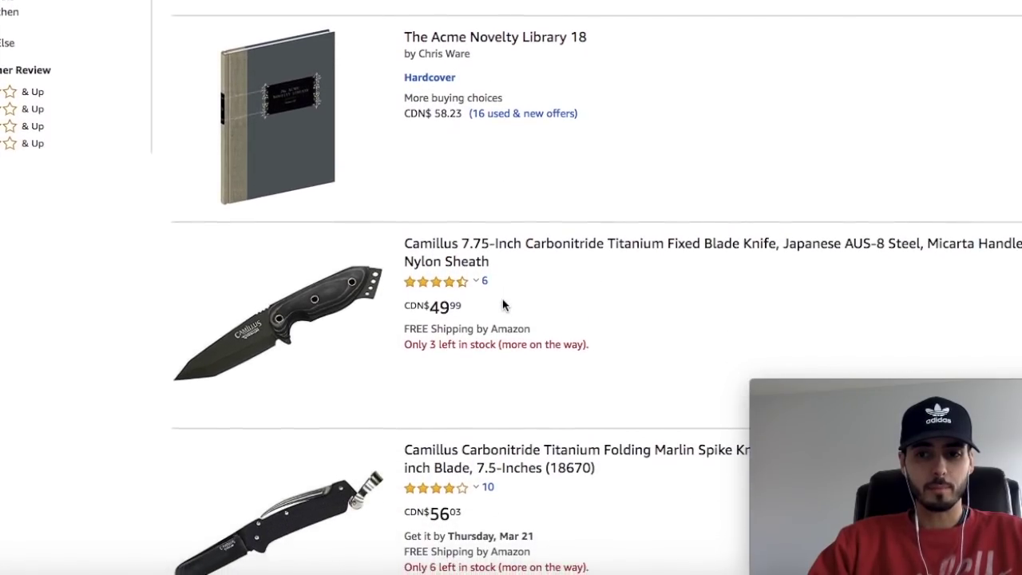
scroll(505, 307, "down", 3)
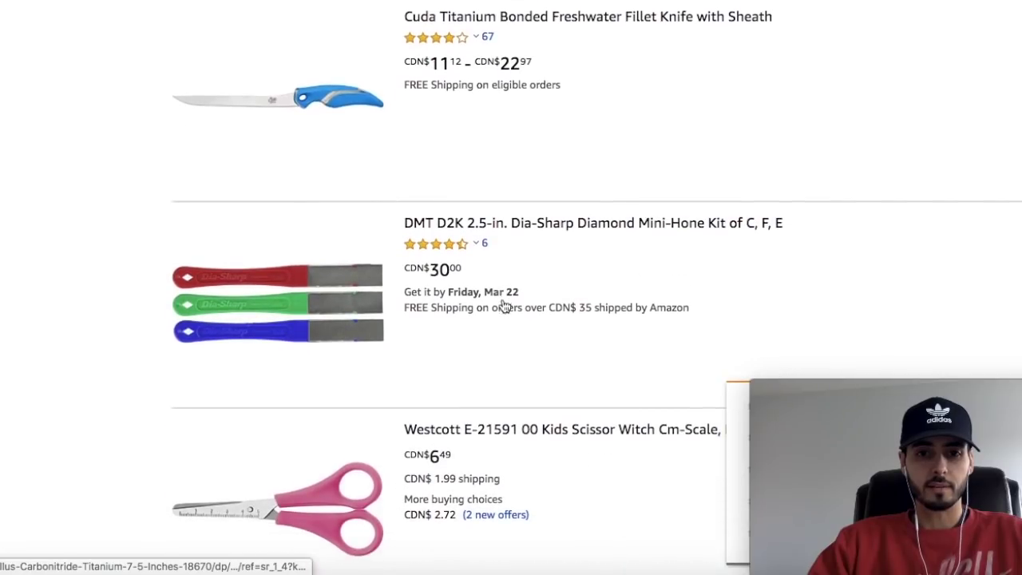
scroll(504, 304, "up", 1)
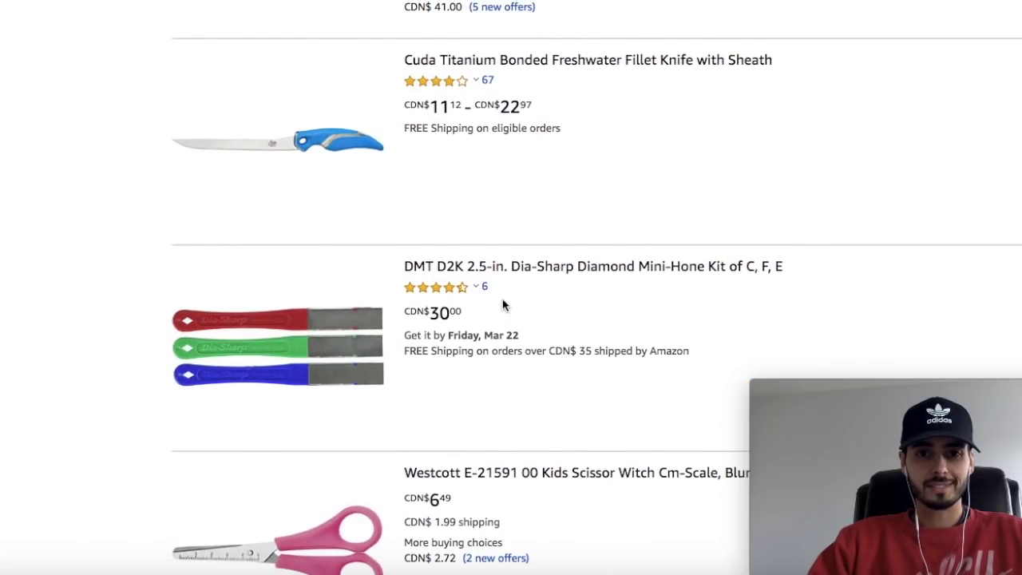
scroll(503, 305, "down", 6)
scroll(503, 305, "down", 10)
scroll(502, 305, "down", 9)
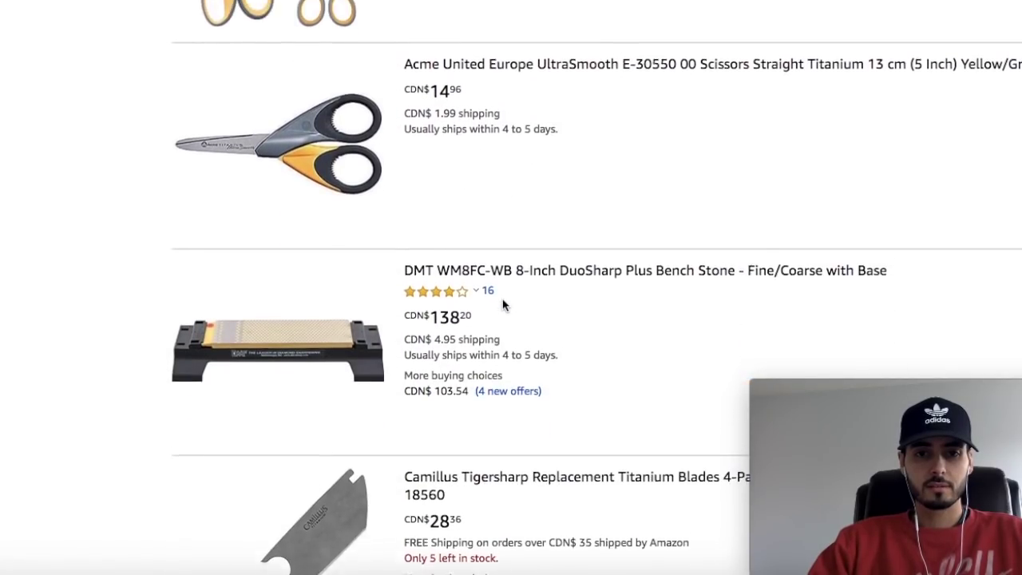
scroll(502, 305, "up", 1)
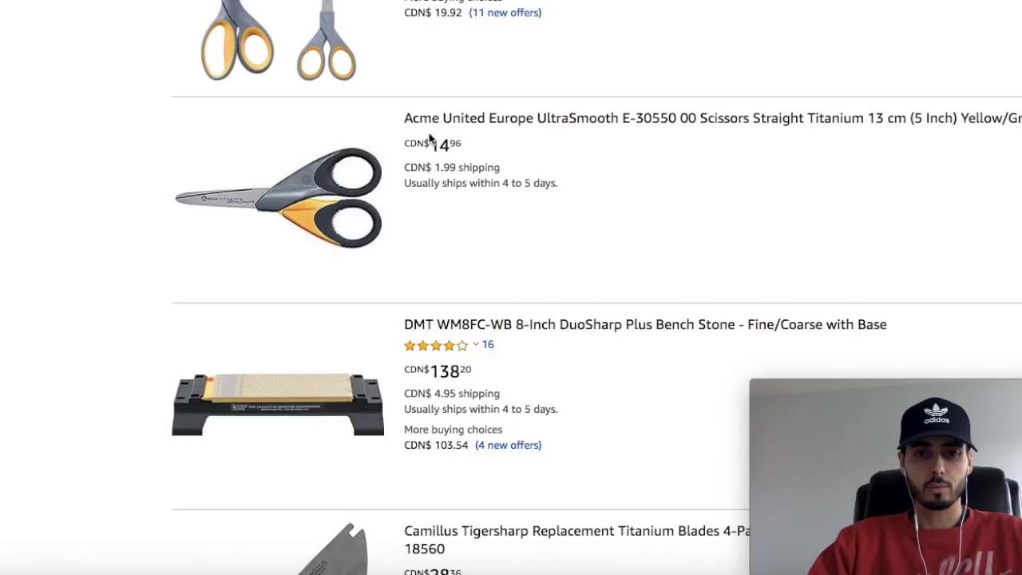
scroll(478, 229, "down", 1)
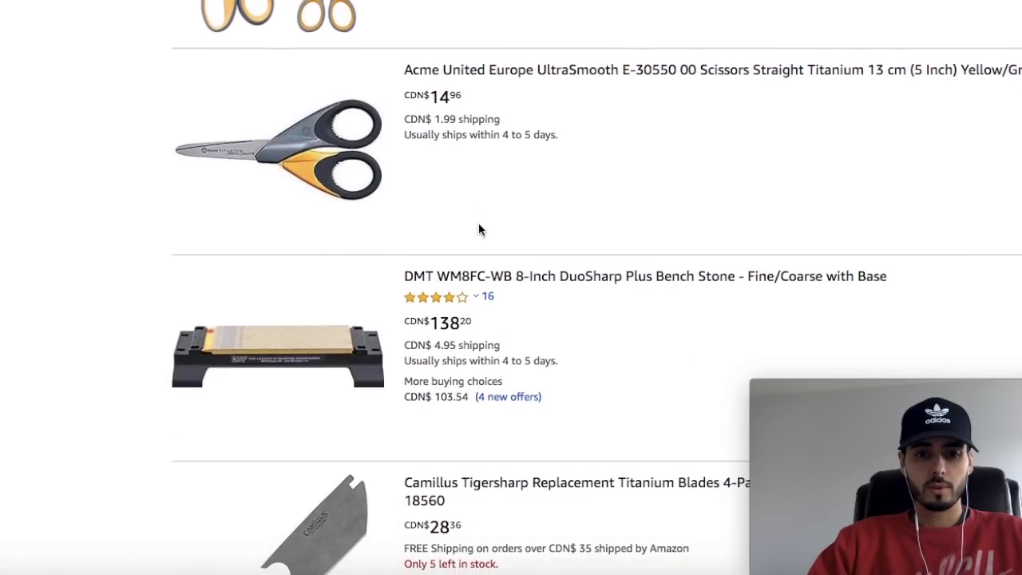
scroll(478, 230, "down", 1)
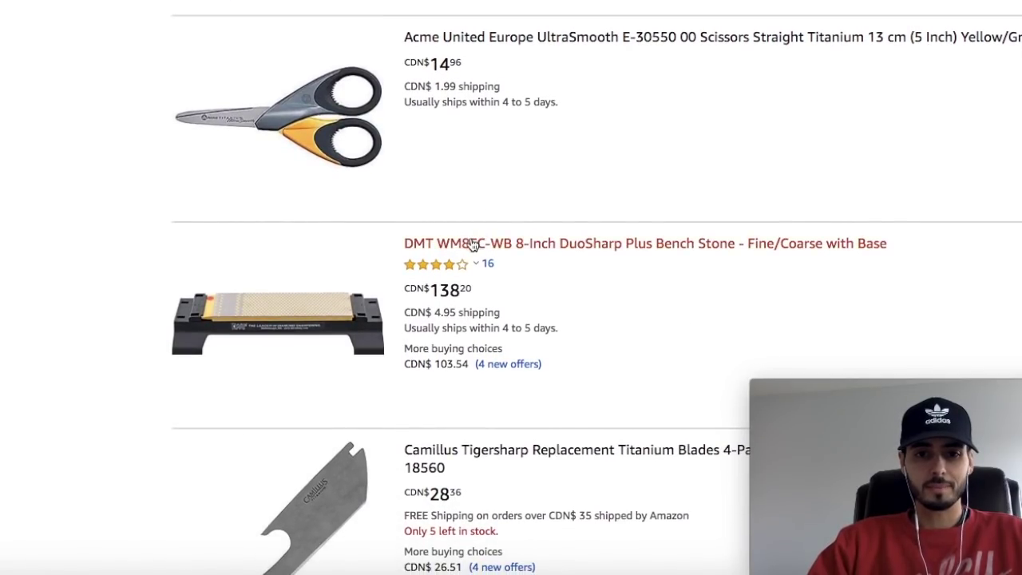
scroll(474, 193, "down", 3)
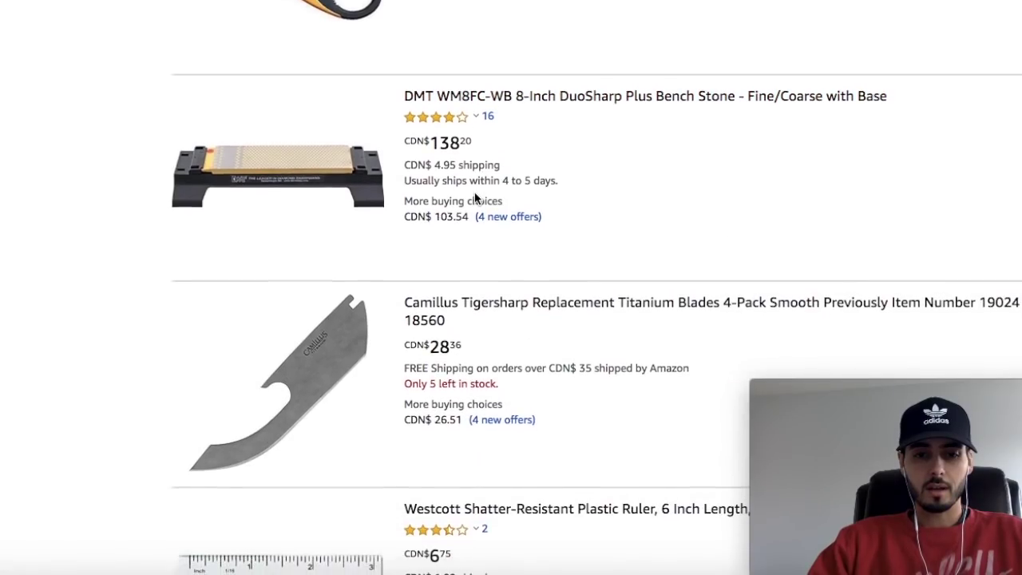
scroll(475, 194, "up", 15)
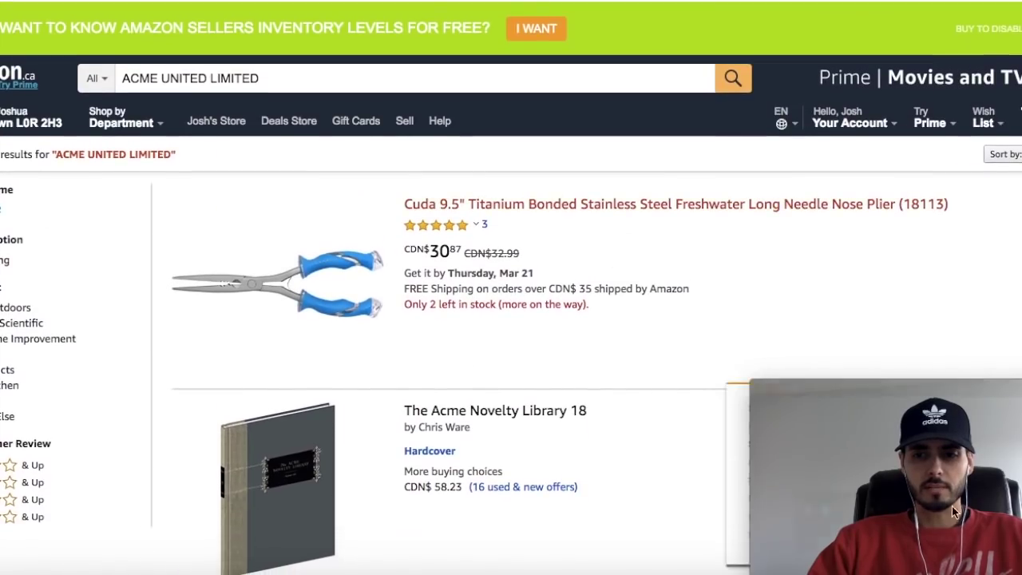
Scroll the price list down to the Akro-Mils rows and copy the Akro-Mils brand cell
left_click(944, 568)
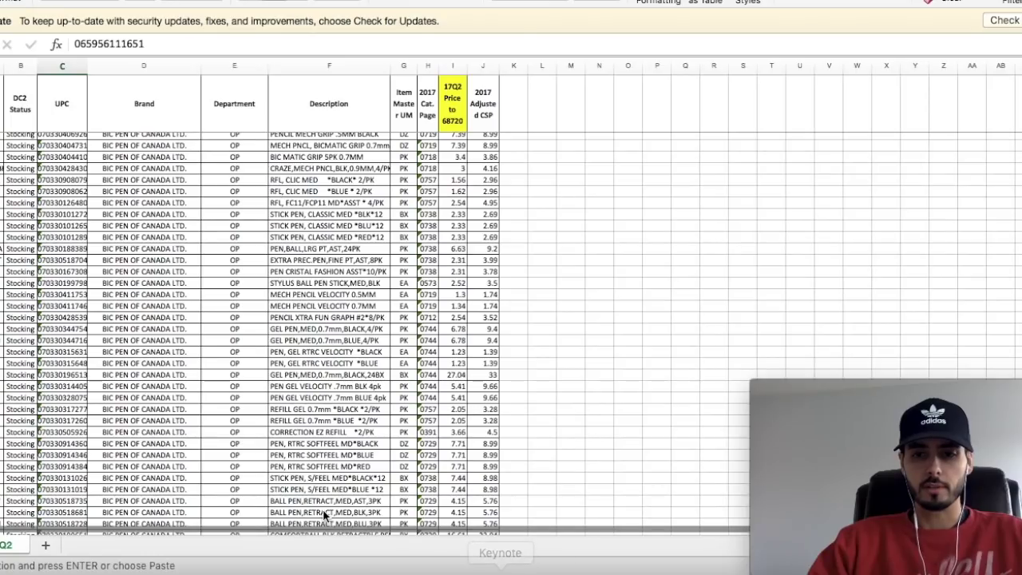
scroll(163, 273, "down", 5)
scroll(163, 273, "down", 10)
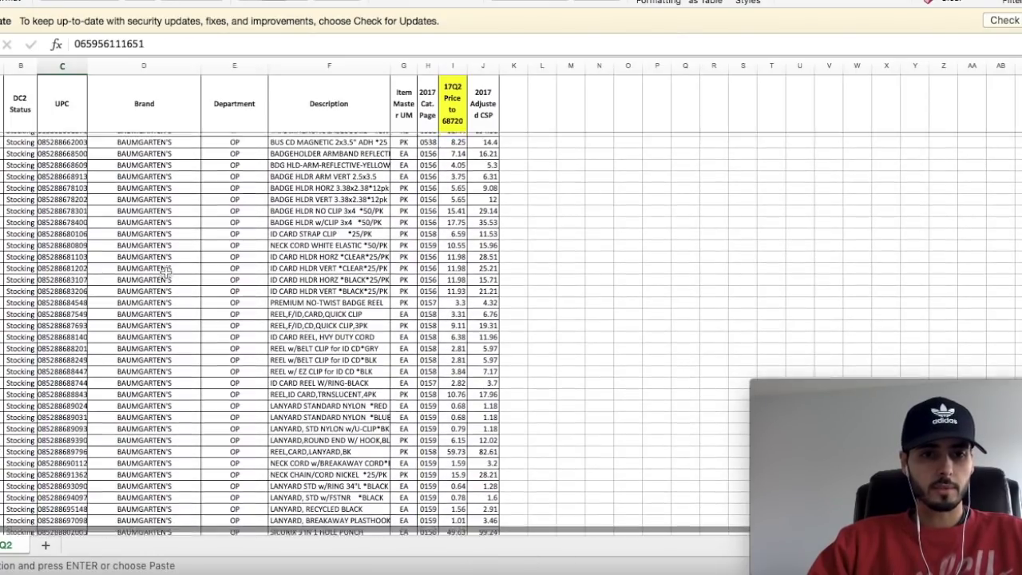
scroll(163, 273, "down", 15)
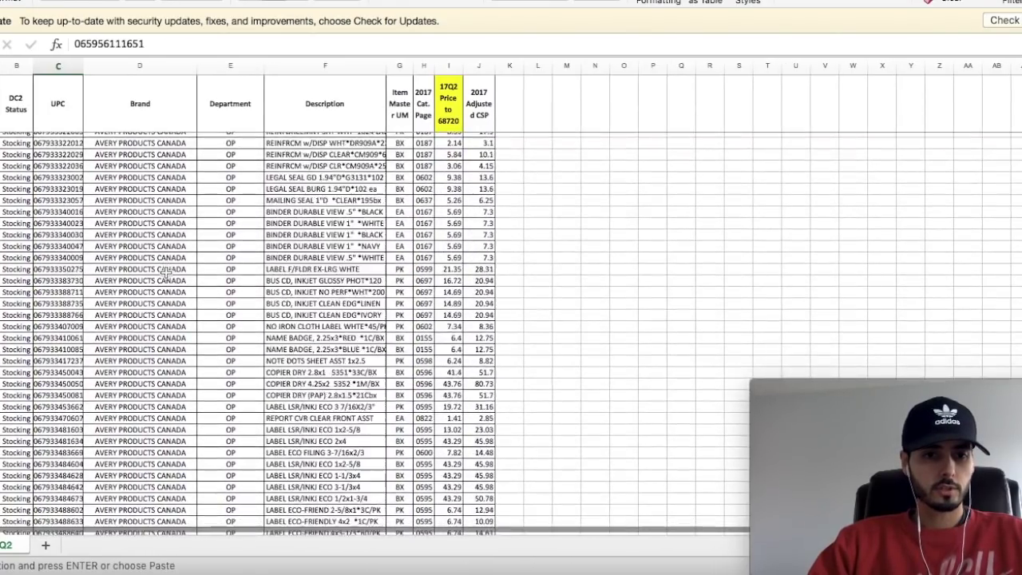
scroll(164, 273, "down", 15)
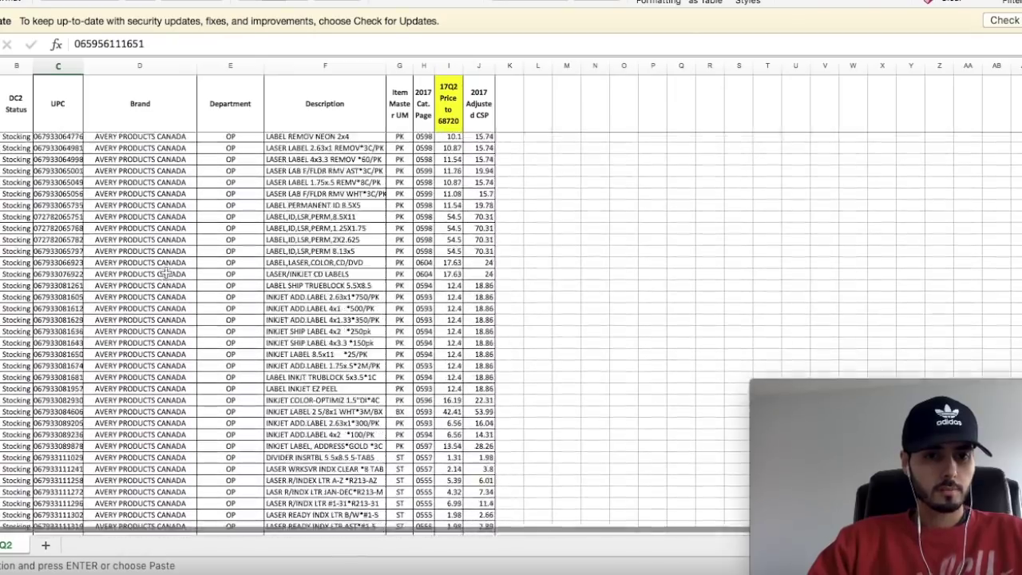
scroll(164, 273, "down", 8)
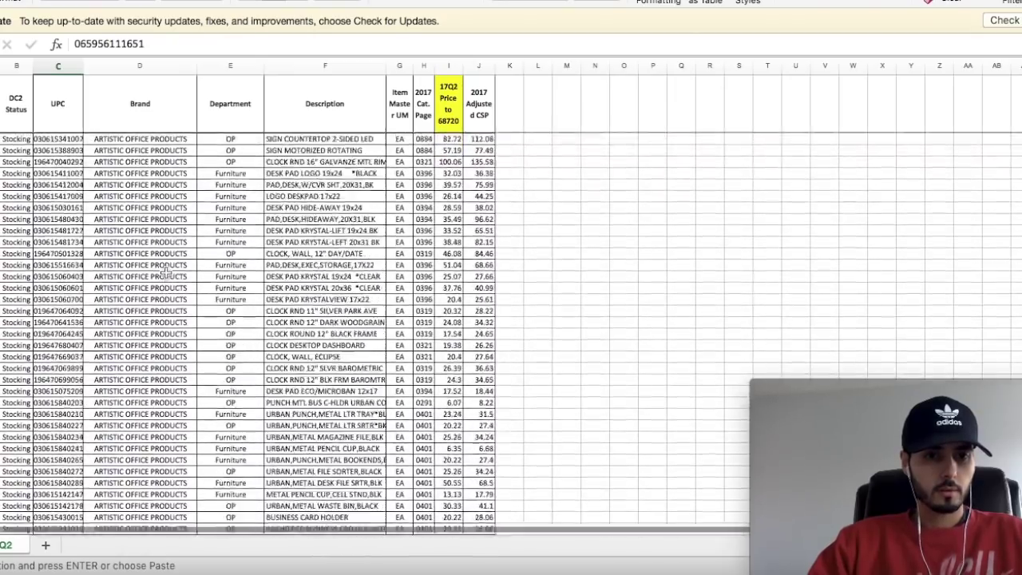
scroll(164, 273, "down", 8)
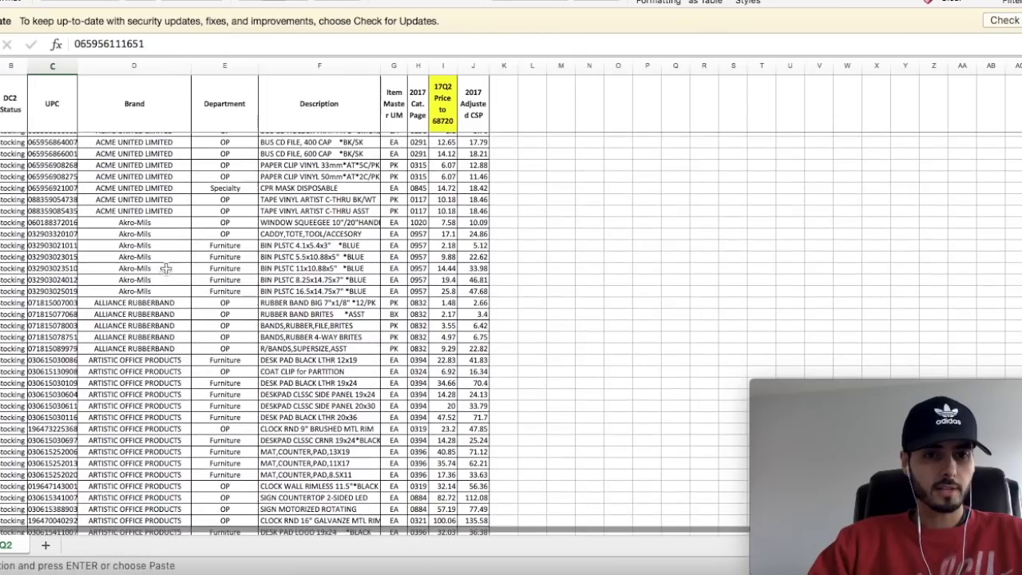
left_click(152, 221)
key("ctrl+c")
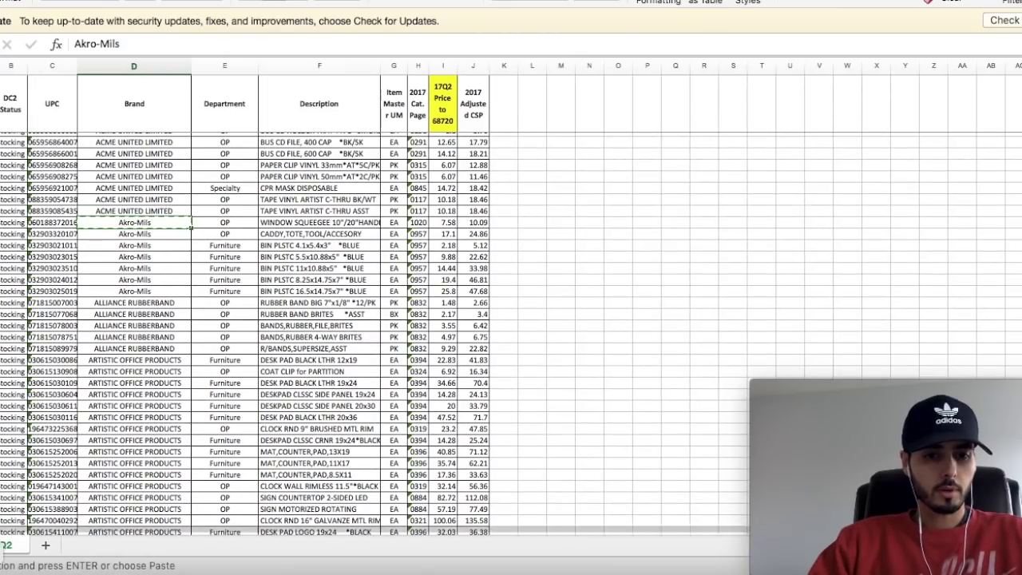
Replace the ACME UNITED LIMITED search on Amazon.ca with Akro-Mils and run it
left_click(56, 569)
left_click(277, 76)
key("super+v")
key("Return")
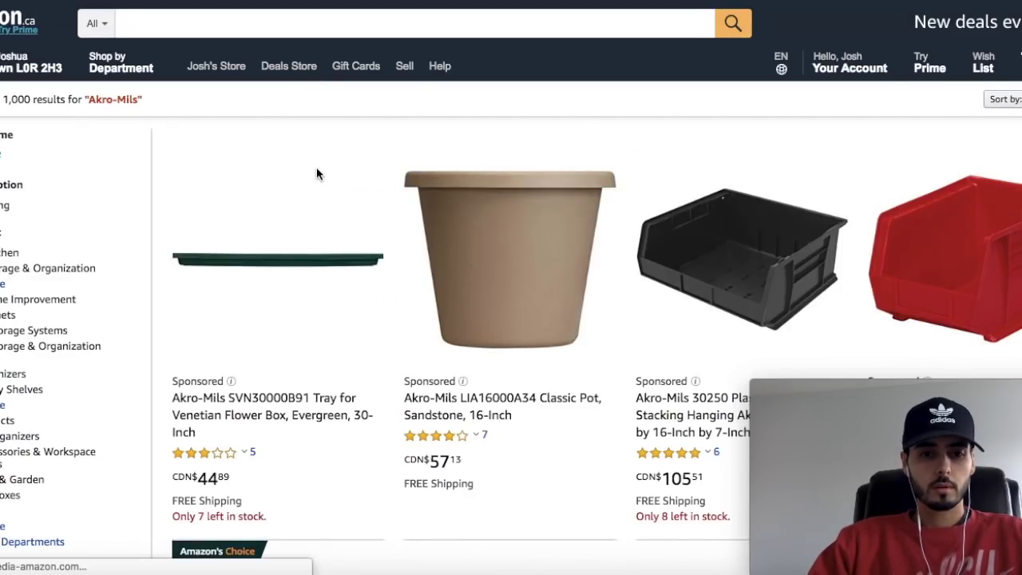
Re-paste Akro-Mils into the product search and scroll through the Akro-Mils results
left_click(325, 20)
key("ctrl+v")
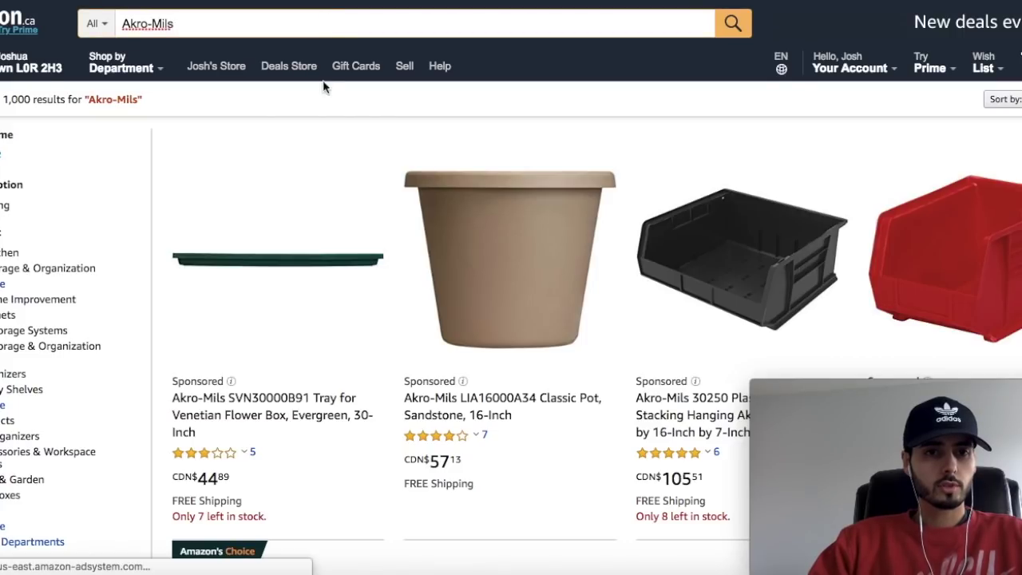
scroll(316, 149, "down", 3)
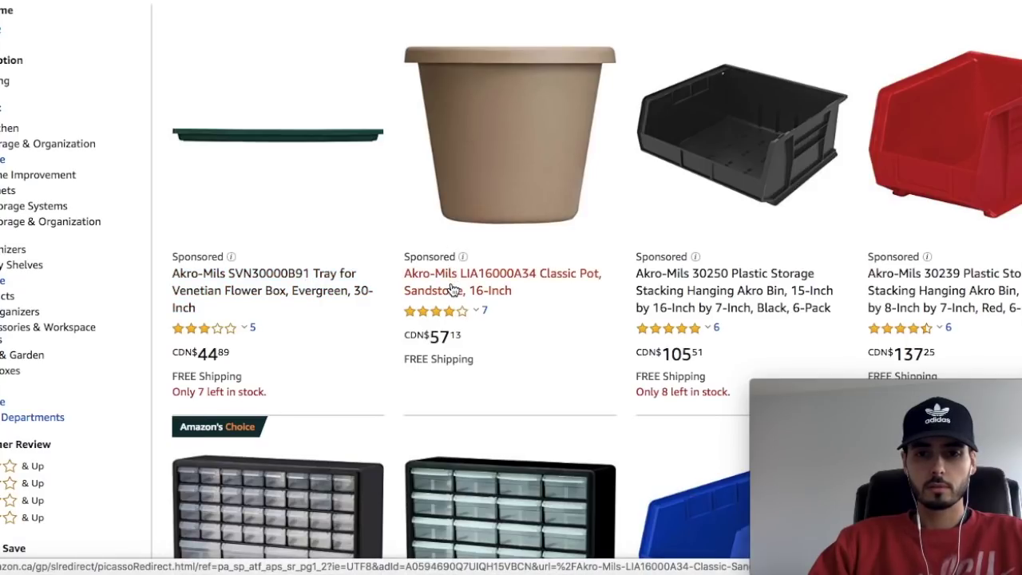
scroll(452, 288, "down", 1)
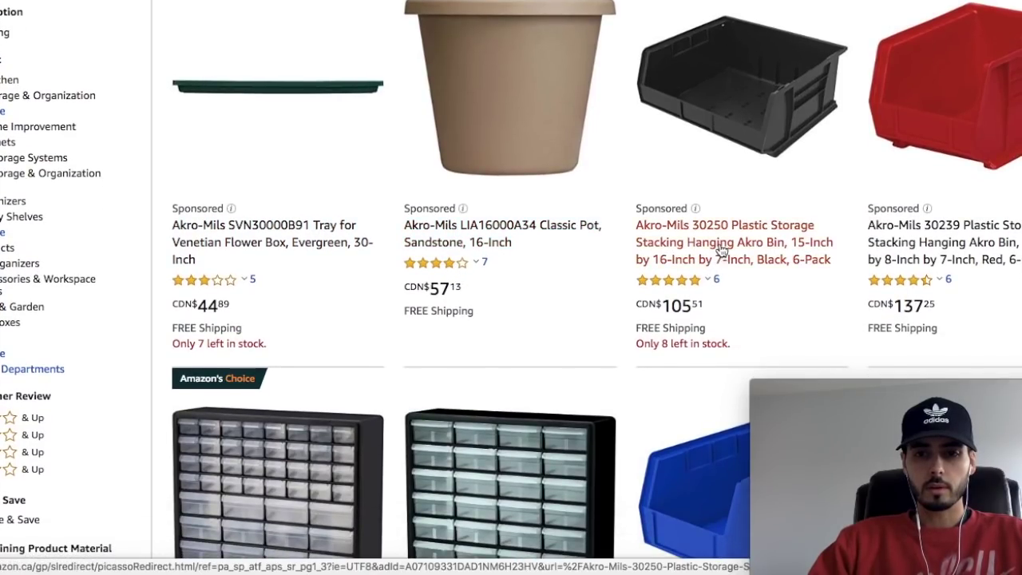
scroll(722, 246, "down", 4)
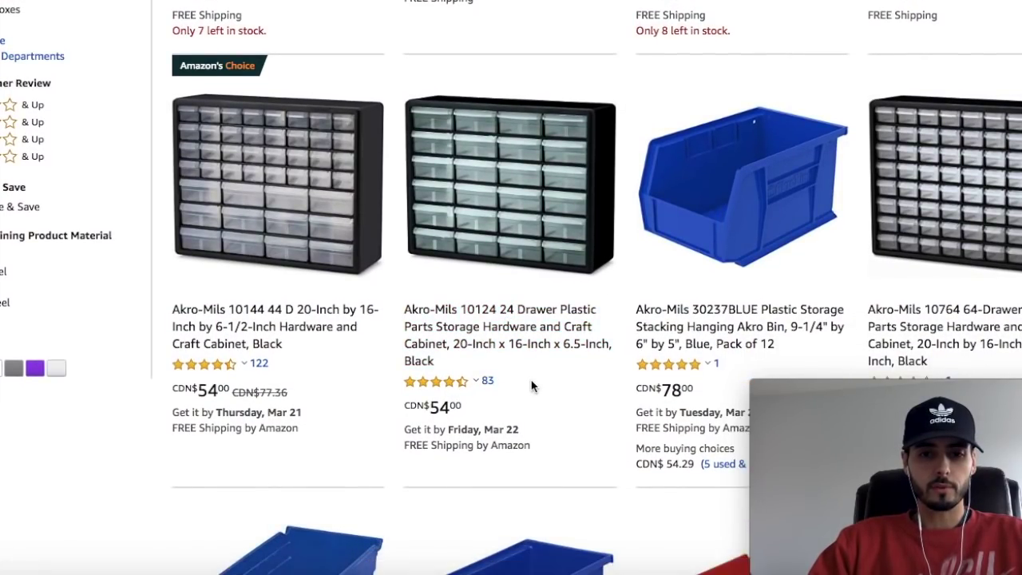
scroll(532, 386, "down", 1)
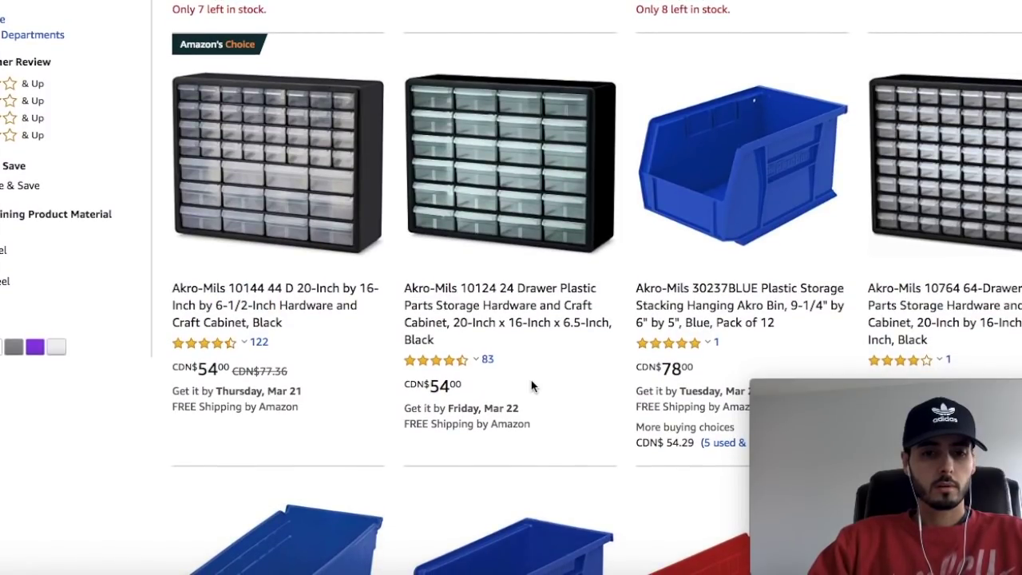
scroll(530, 385, "down", 3)
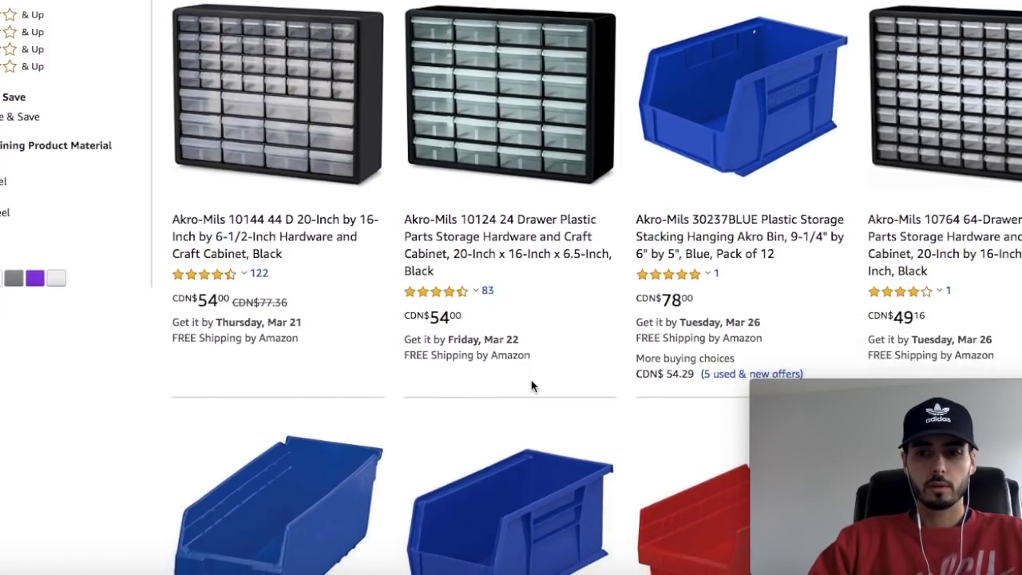
scroll(530, 380, "down", 5)
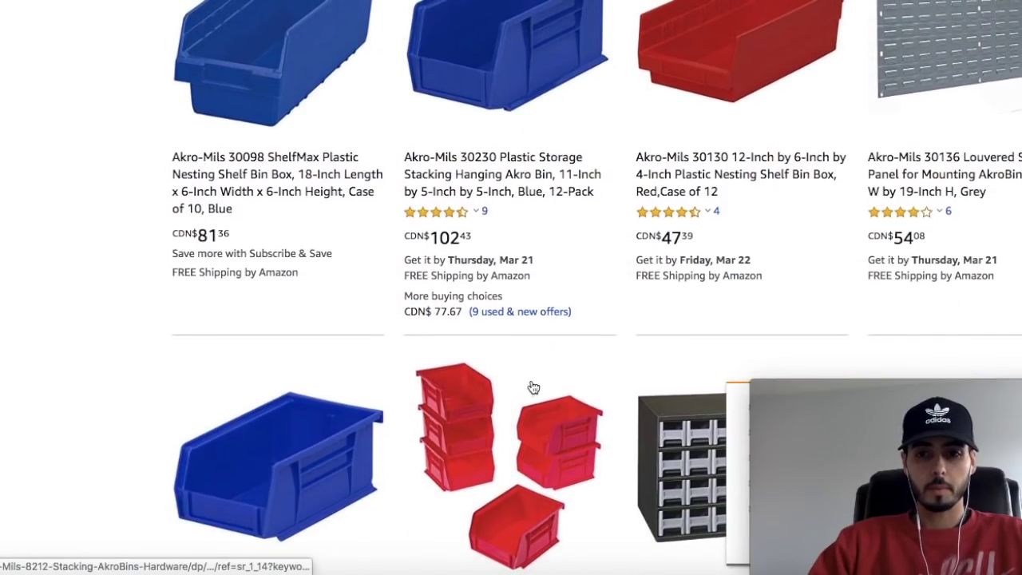
scroll(533, 387, "up", 5)
scroll(532, 387, "up", 2)
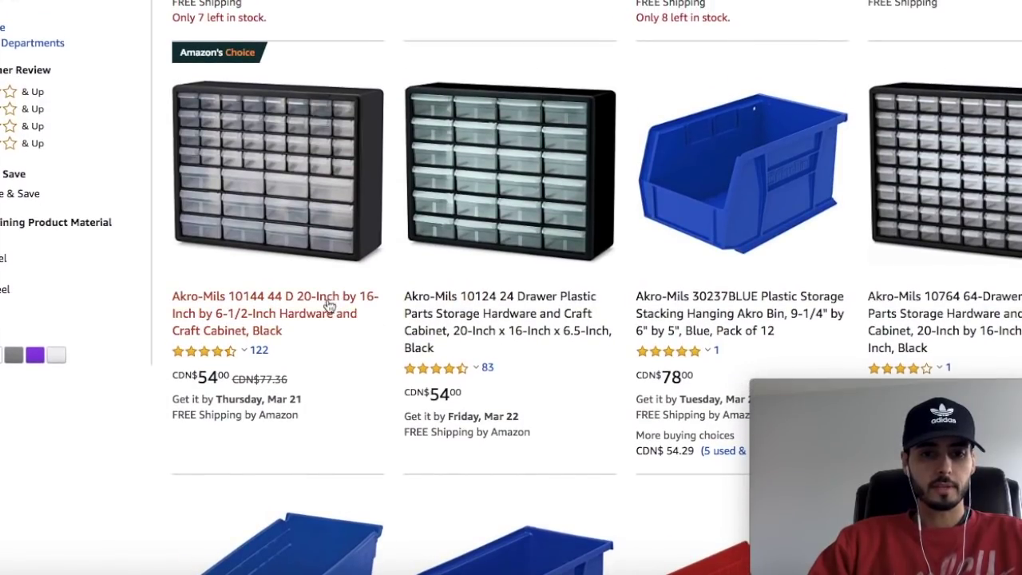
Open the 10144 and 10124 drawer cabinet listings in new tabs and switch to one
right_click(359, 293)
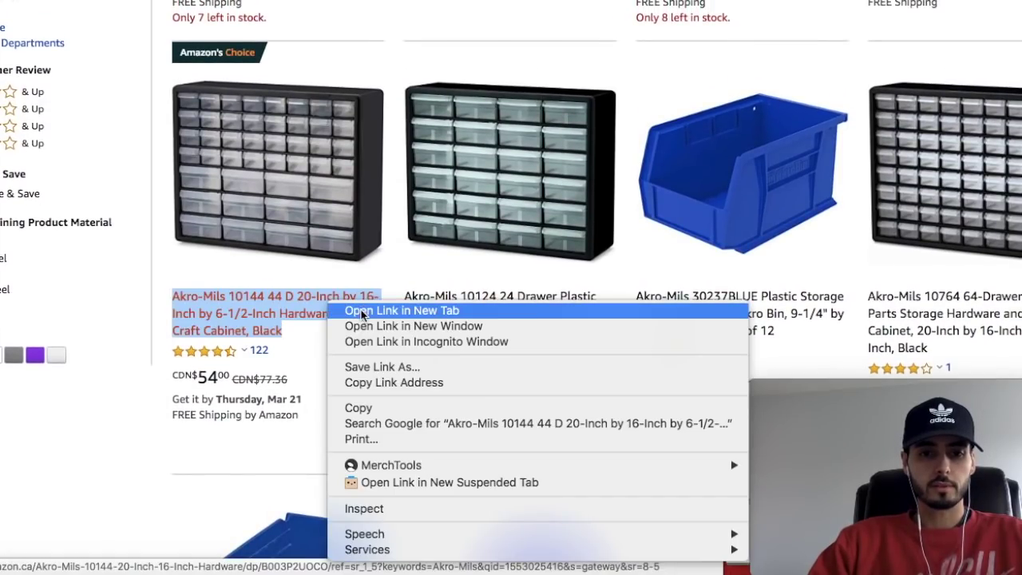
left_click(367, 310)
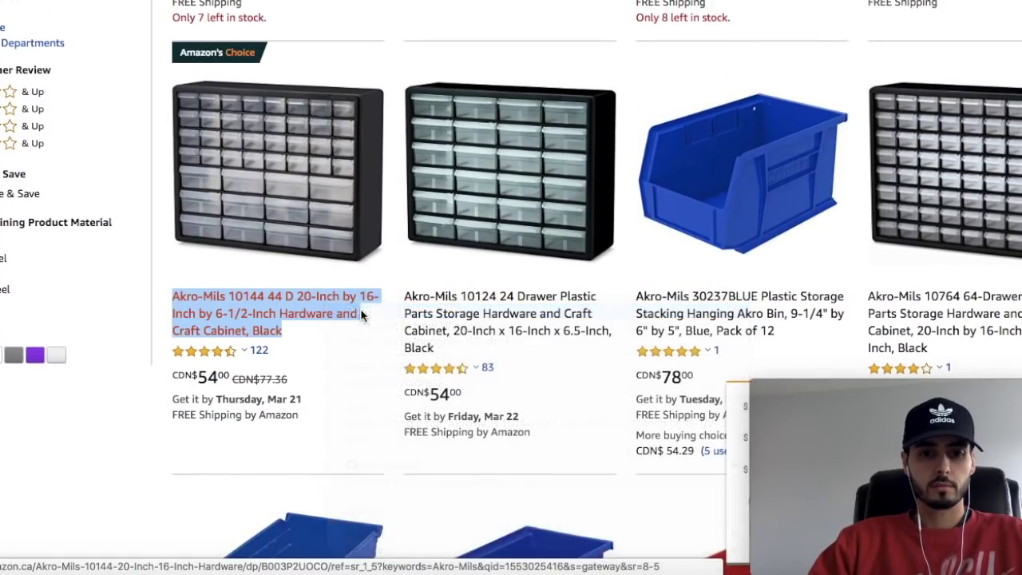
right_click(463, 312)
left_click(494, 313)
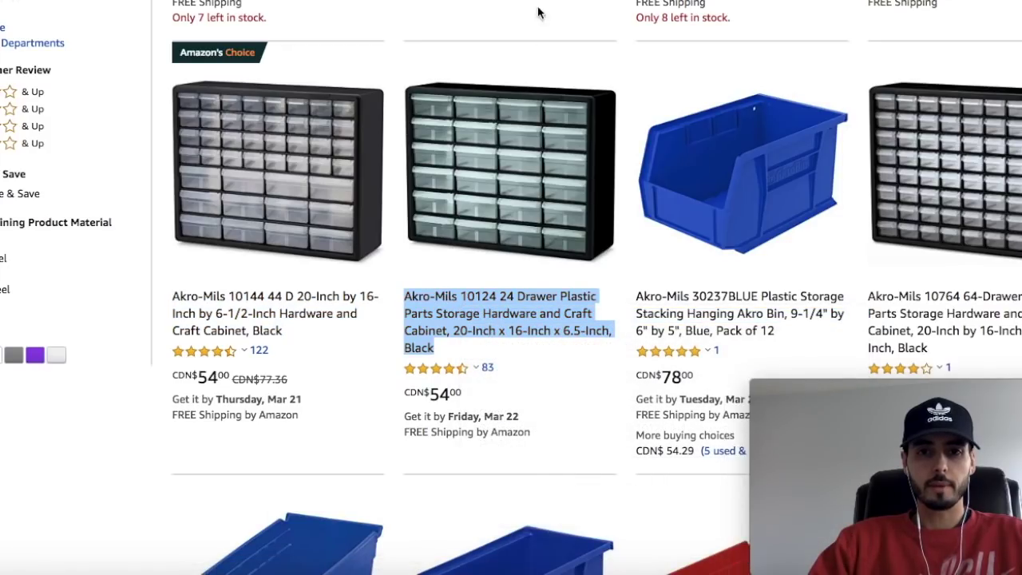
key("ctrl+Tab")
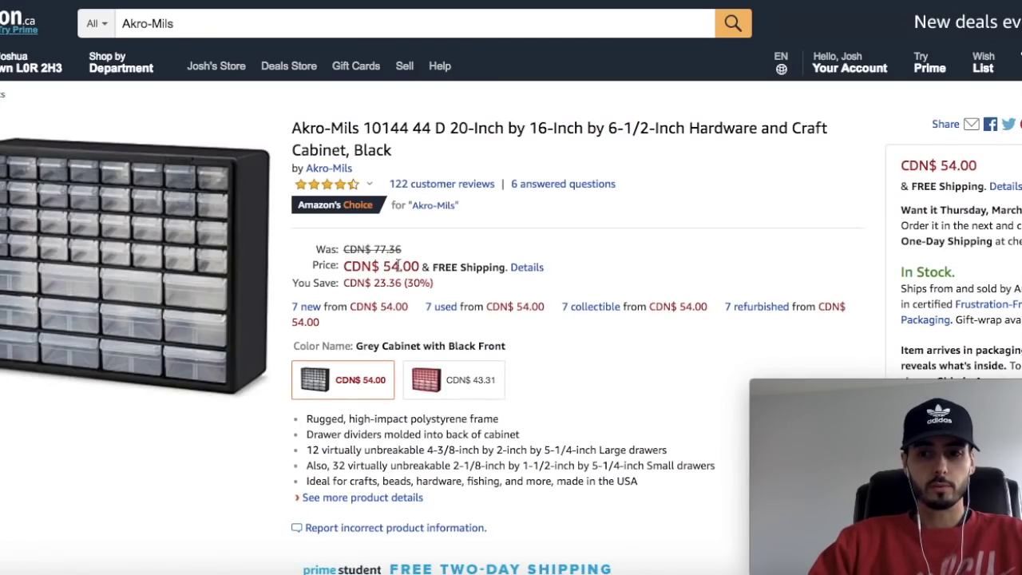
Highlight the ships-from and sold-by seller lines on the cabinet listings
scroll(409, 274, "down", 1)
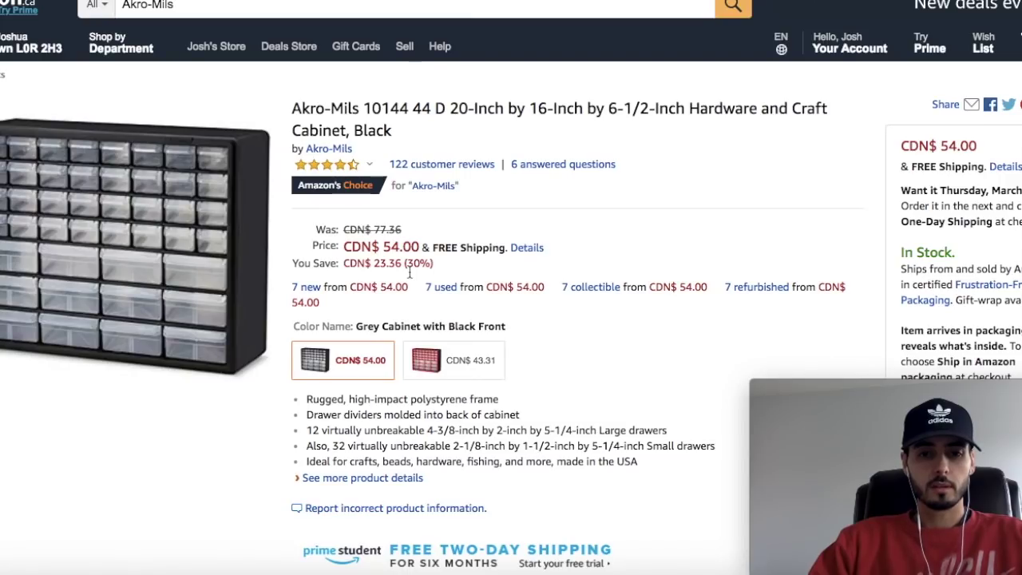
scroll(409, 274, "down", 3)
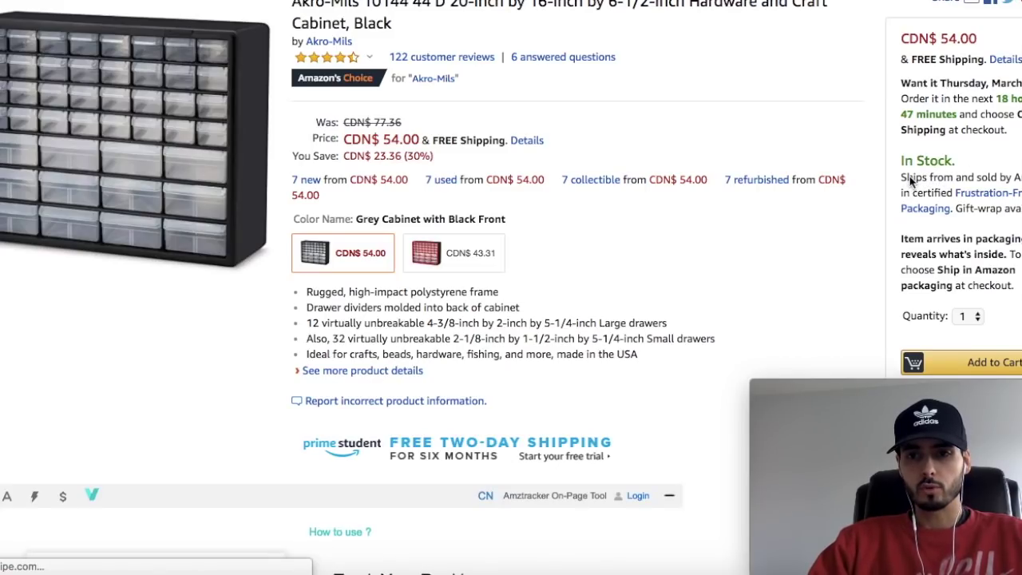
left_click_drag(911, 176, 1021, 176)
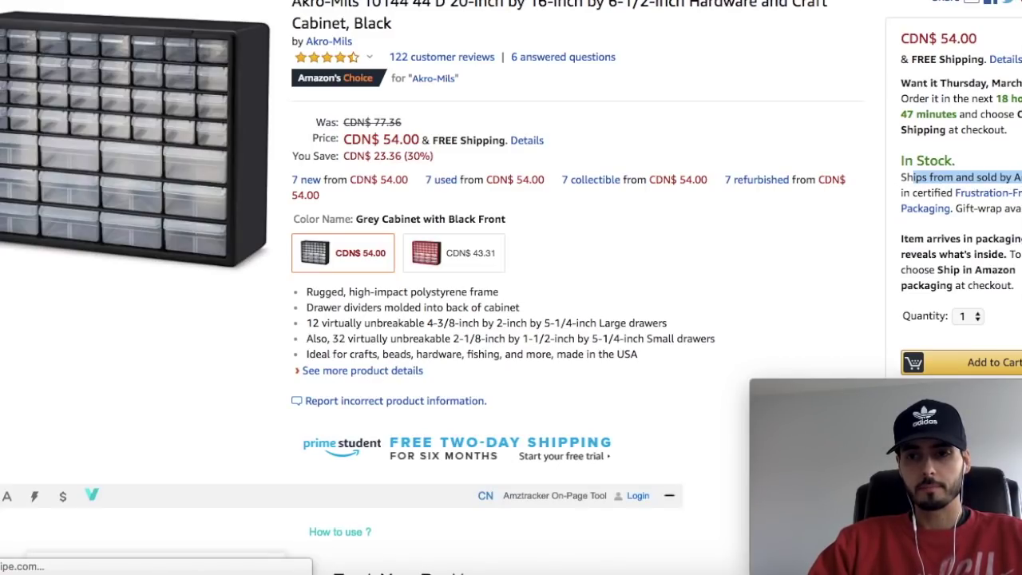
left_click(1011, 171)
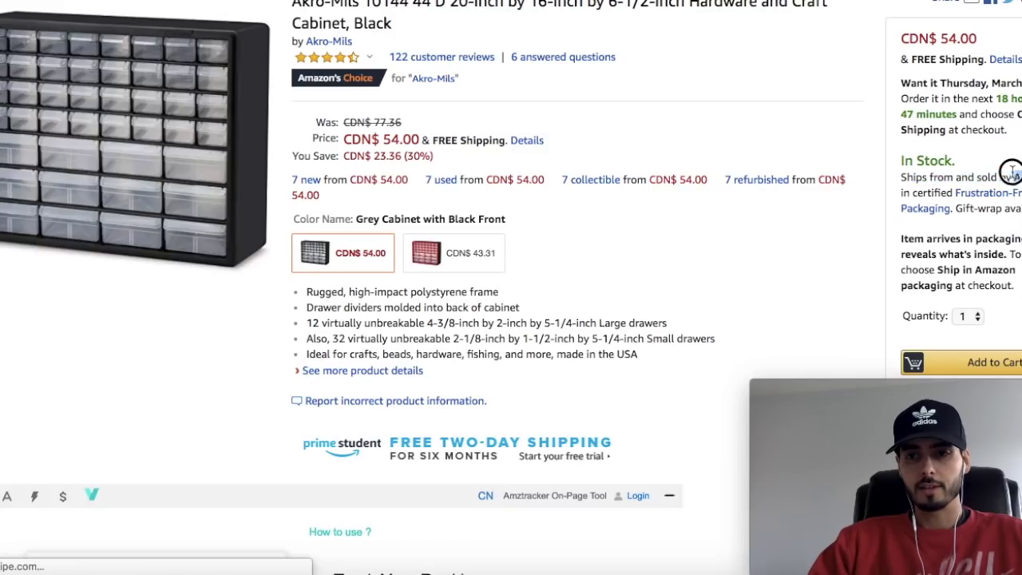
left_click(895, 178)
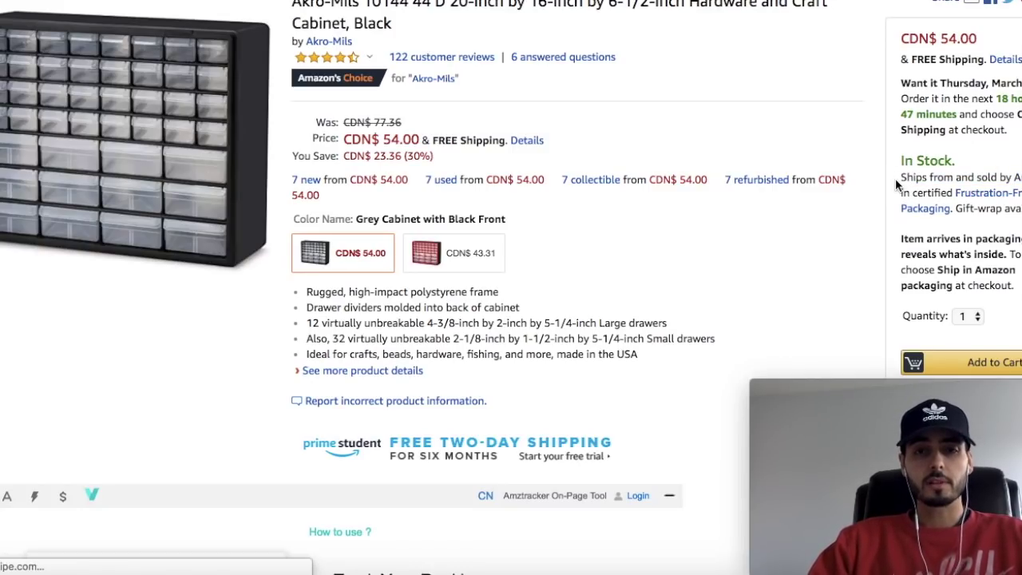
scroll(894, 178, "down", 1)
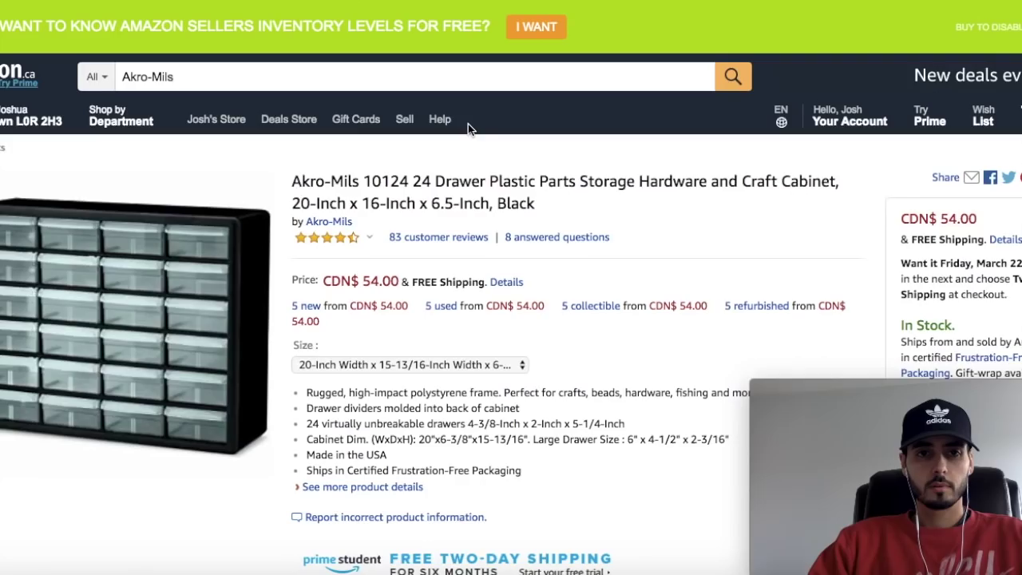
scroll(468, 124, "down", 4)
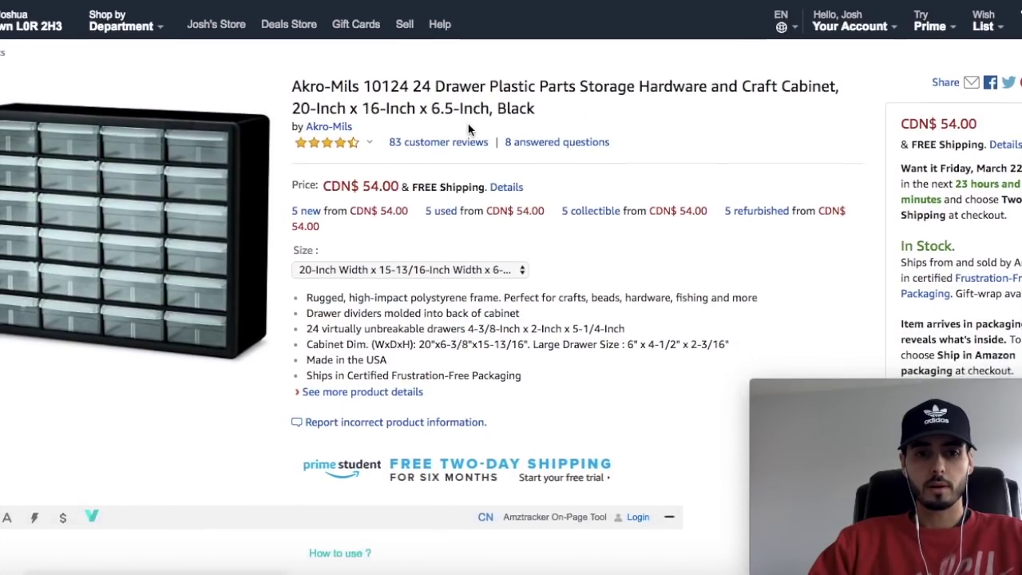
scroll(468, 129, "down", 1)
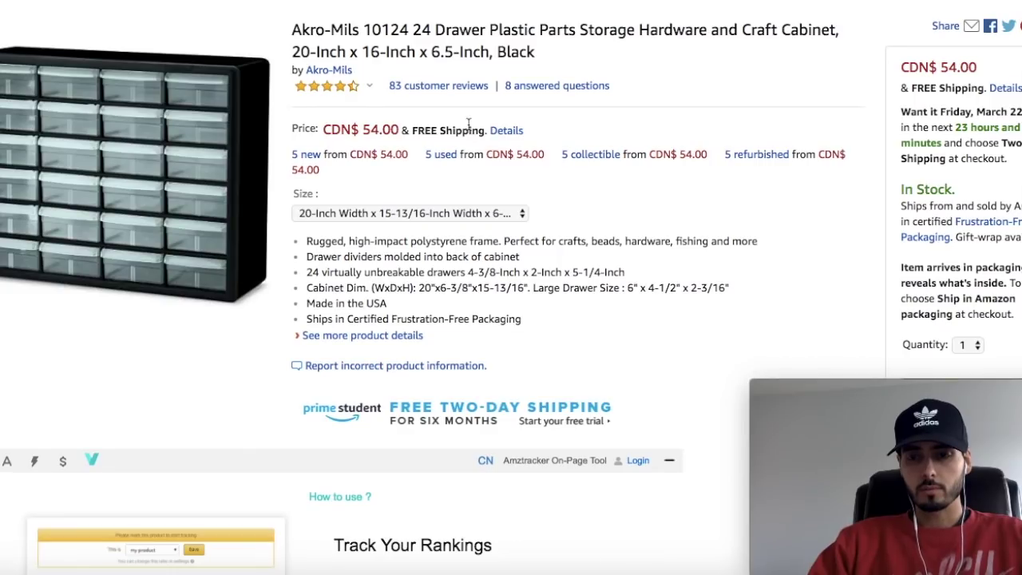
double_click(940, 206)
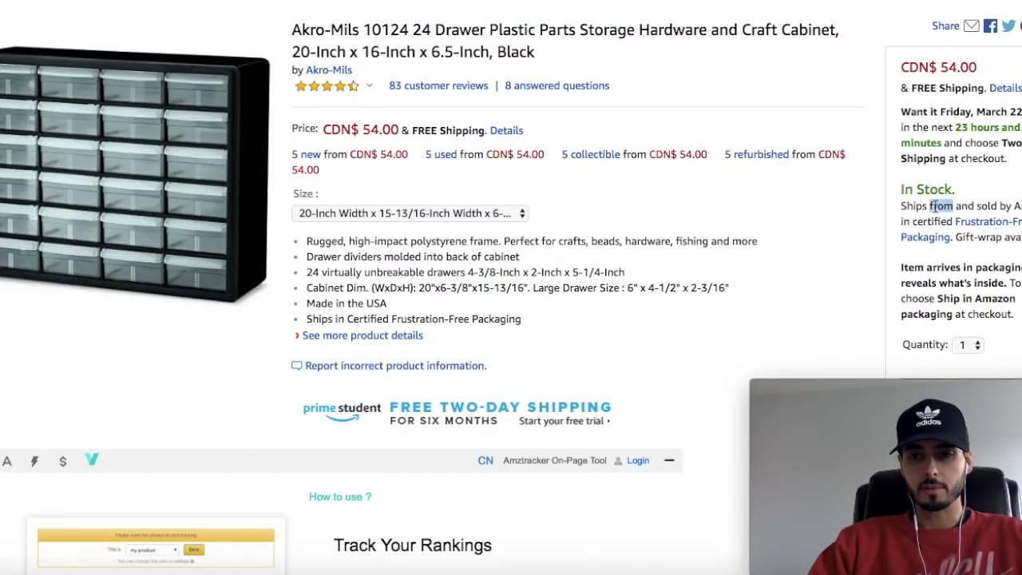
Check the Keepa price chart, select model number 10124 in the title, and return to Excel
scroll(935, 206, "down", 10)
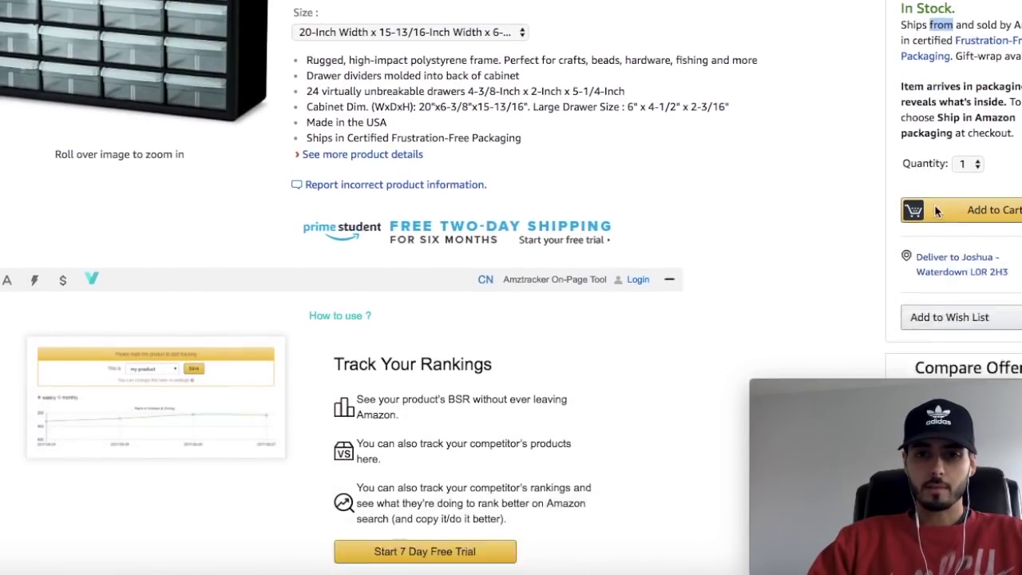
scroll(935, 206, "down", 1)
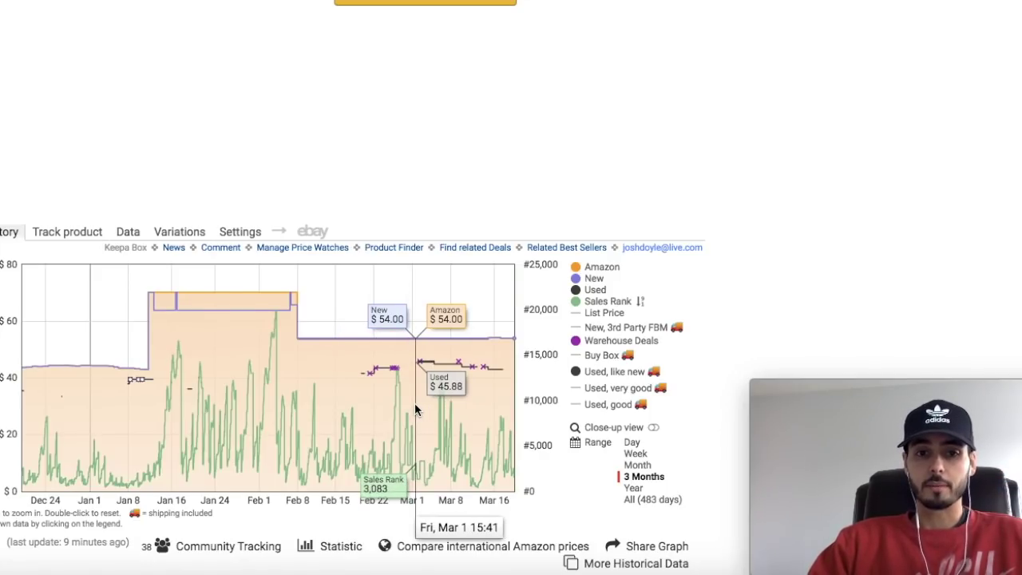
scroll(414, 407, "up", 10)
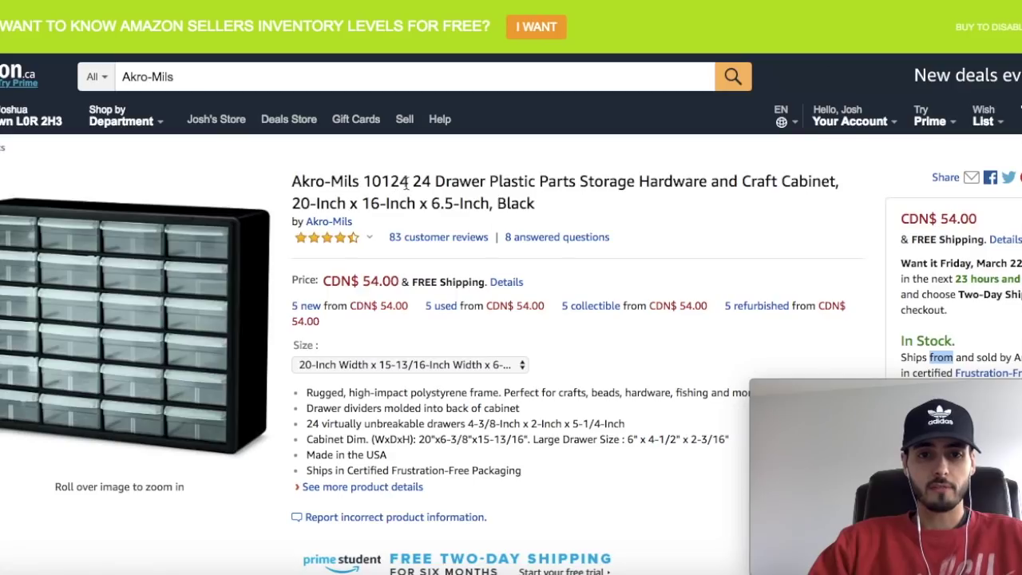
left_click_drag(408, 183, 364, 185)
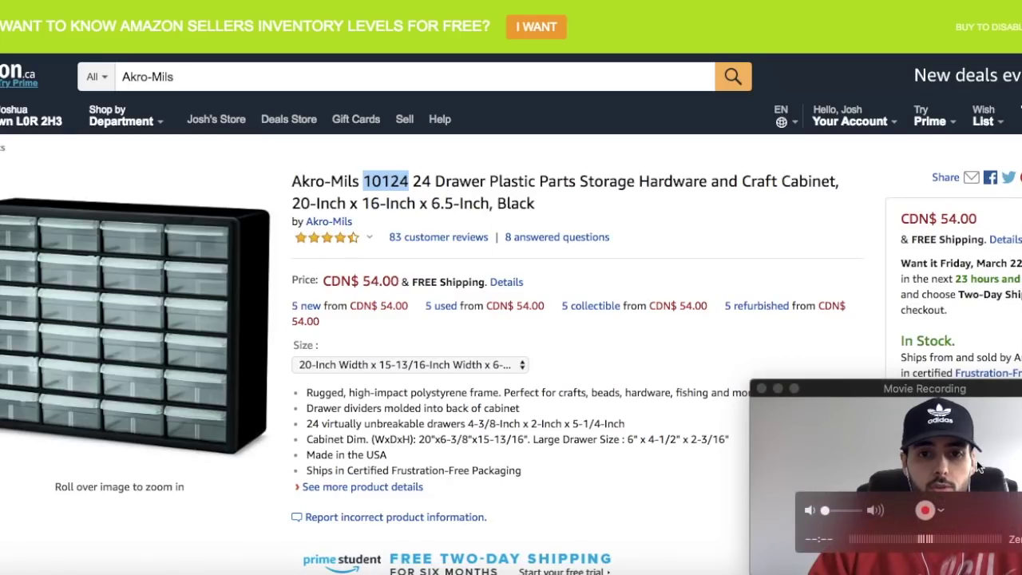
left_click(944, 569)
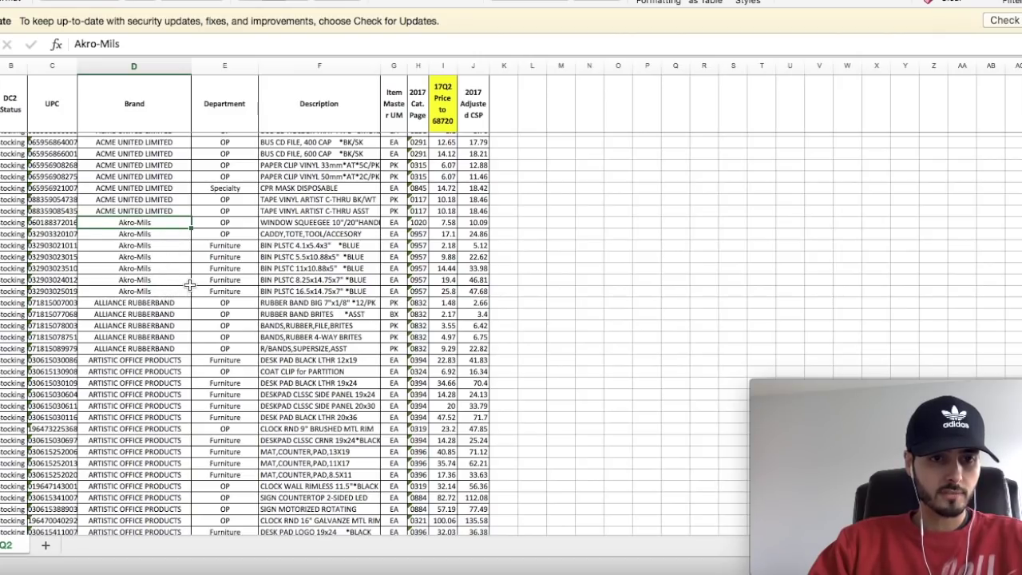
Review the Akro-Mils bin descriptions, including the 11x10.88x5 and 4.1x5.4x3 bins
scroll(190, 286, "up", 5)
scroll(190, 285, "up", 3)
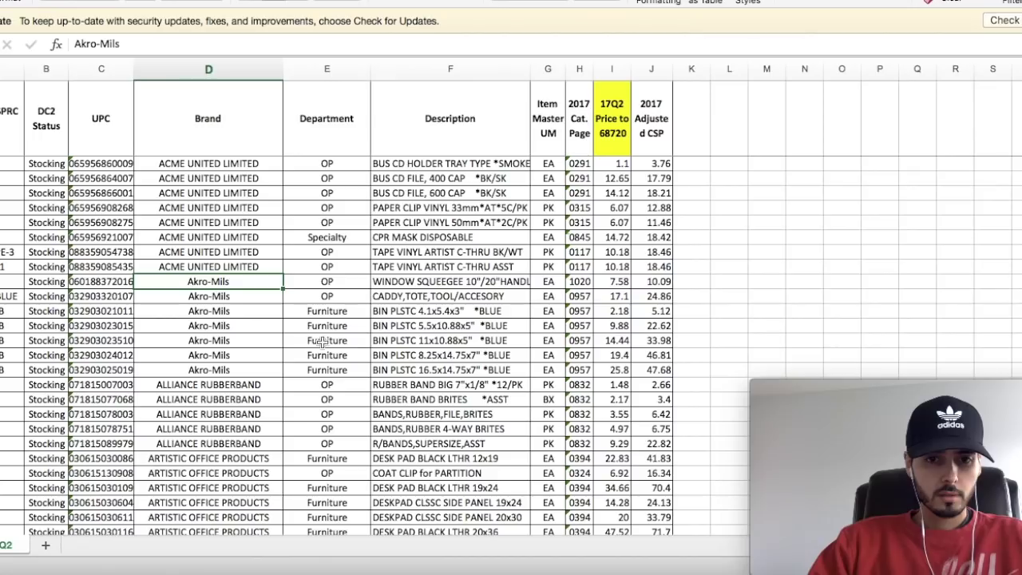
left_click(401, 312)
left_click(402, 325)
left_click(405, 340)
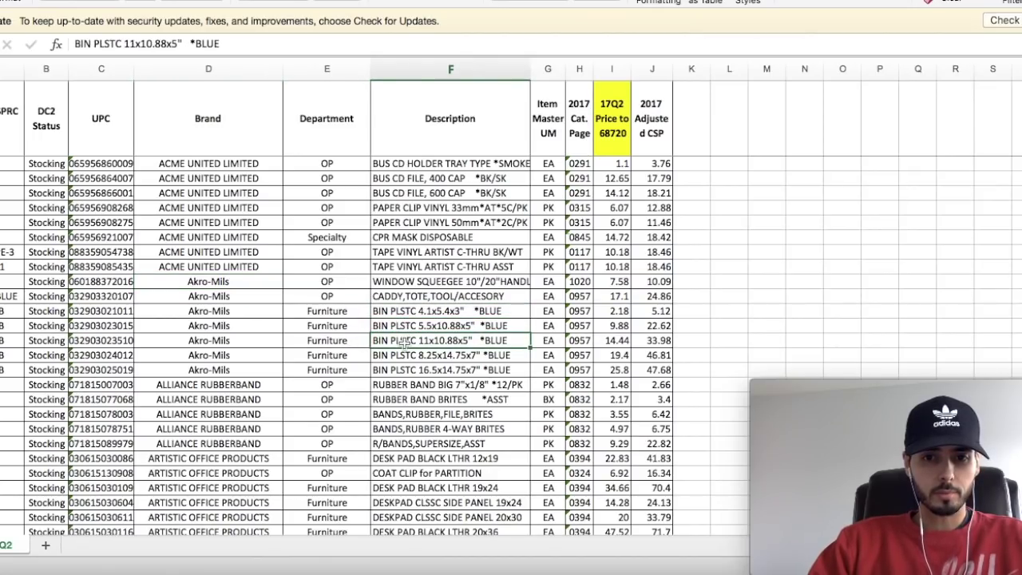
left_click(451, 310)
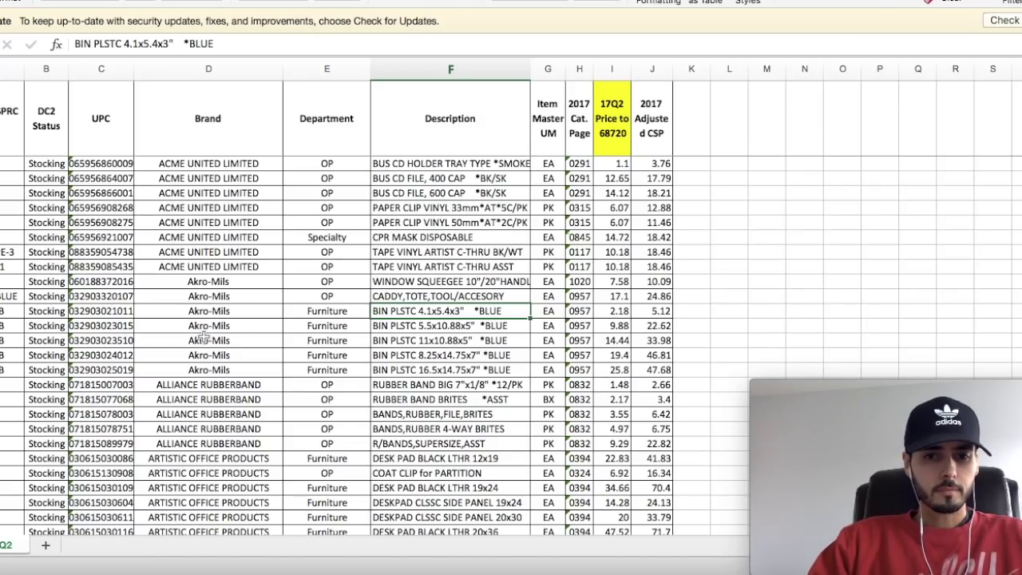
Copy the ALLIANCE RUBBERBAND brand cell and bring the Amazon.ca cabinet page back
scroll(204, 336, "up", 3)
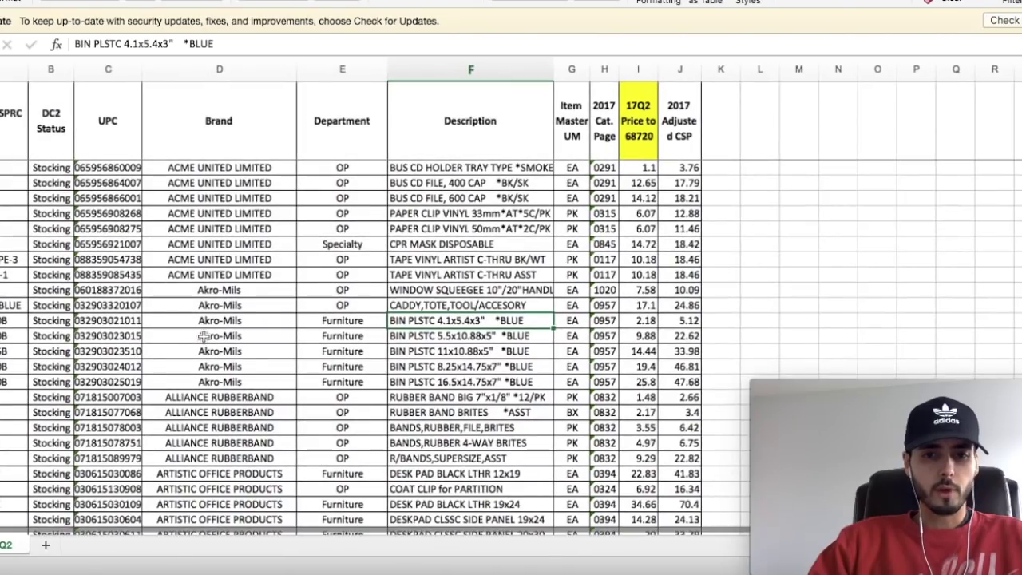
scroll(203, 337, "up", 2)
scroll(204, 337, "down", 3)
scroll(204, 337, "down", 3)
left_click(251, 300)
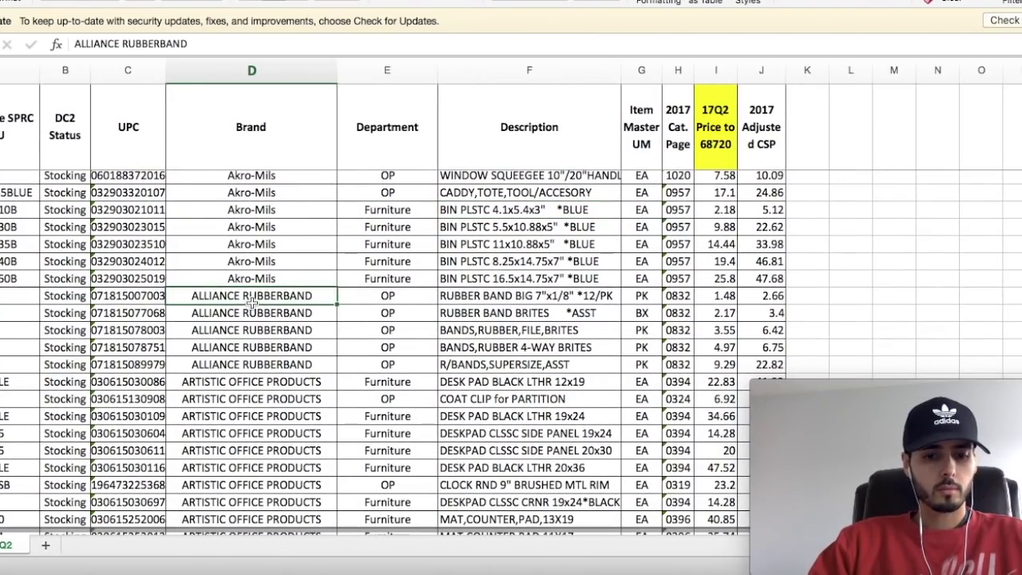
key("super+c")
left_click(57, 572)
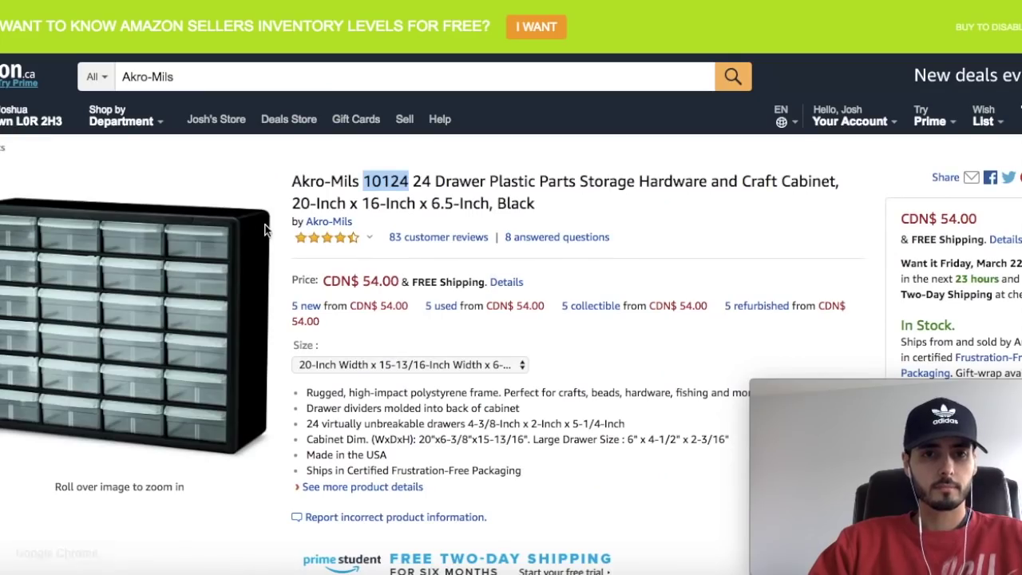
Replace the Akro-Mils search with ALLIANCE RUBBERBAND and scroll the results
left_click(323, 81)
key("super+a")
key("super+v")
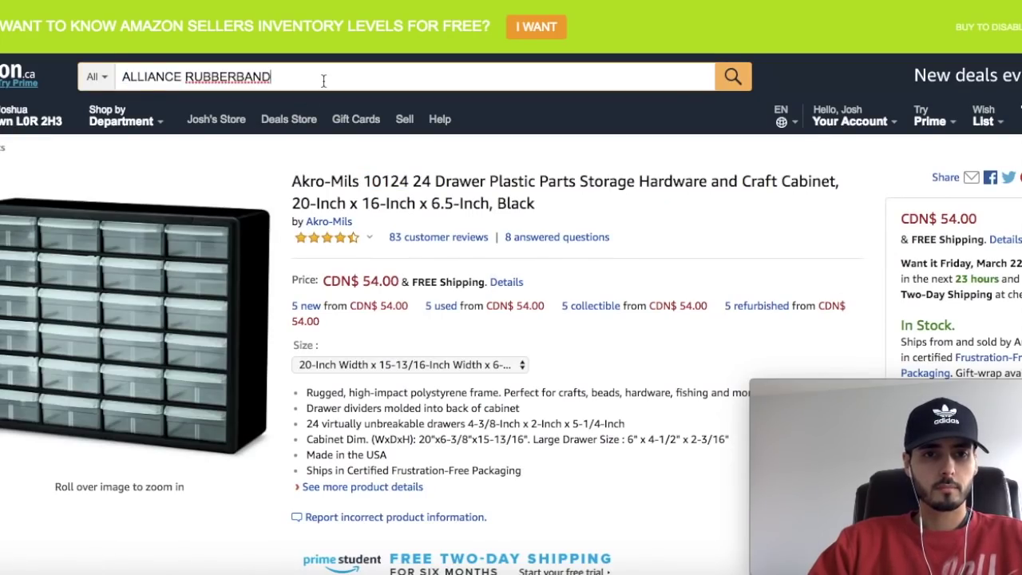
key("Return")
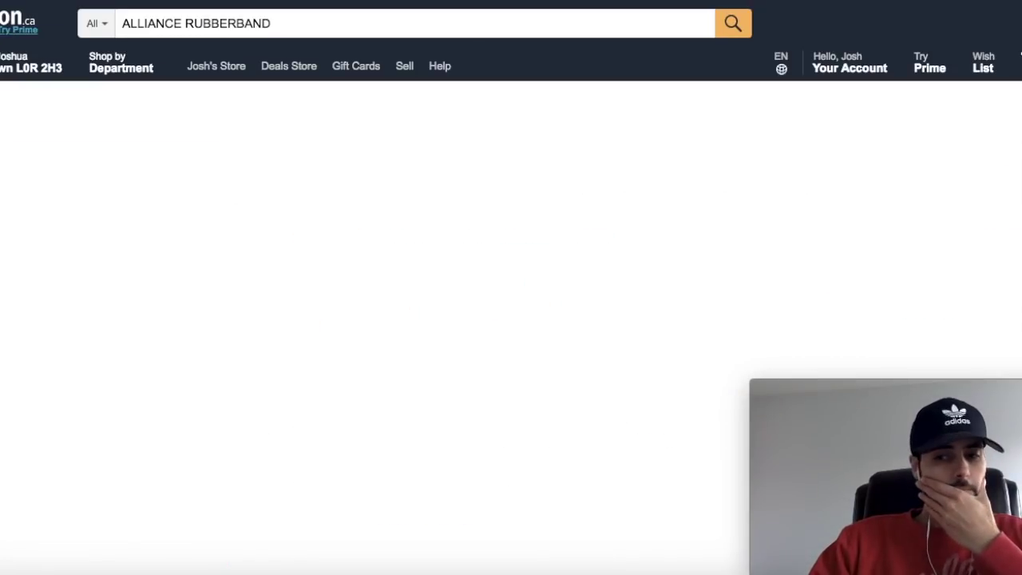
scroll(372, 300, "down", 3)
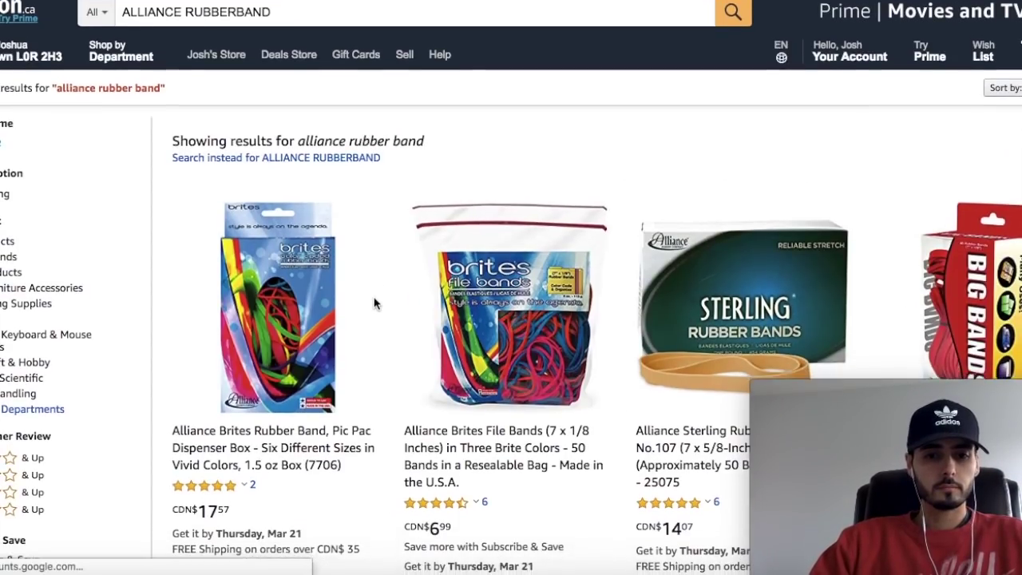
scroll(375, 302, "down", 1)
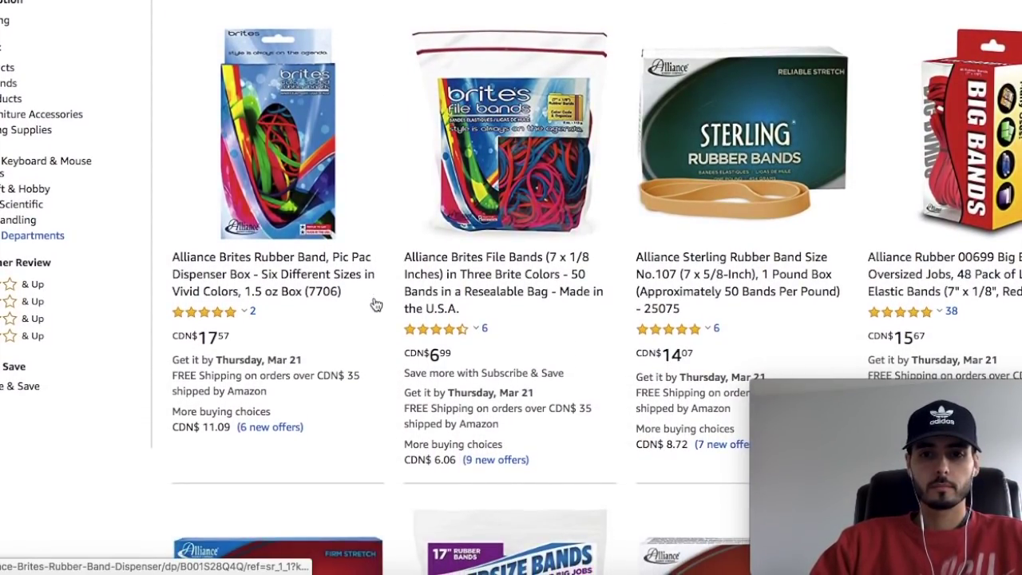
Open the Sterling, Advantage and SuperSize rubber band listings each in a new tab
right_click(771, 150)
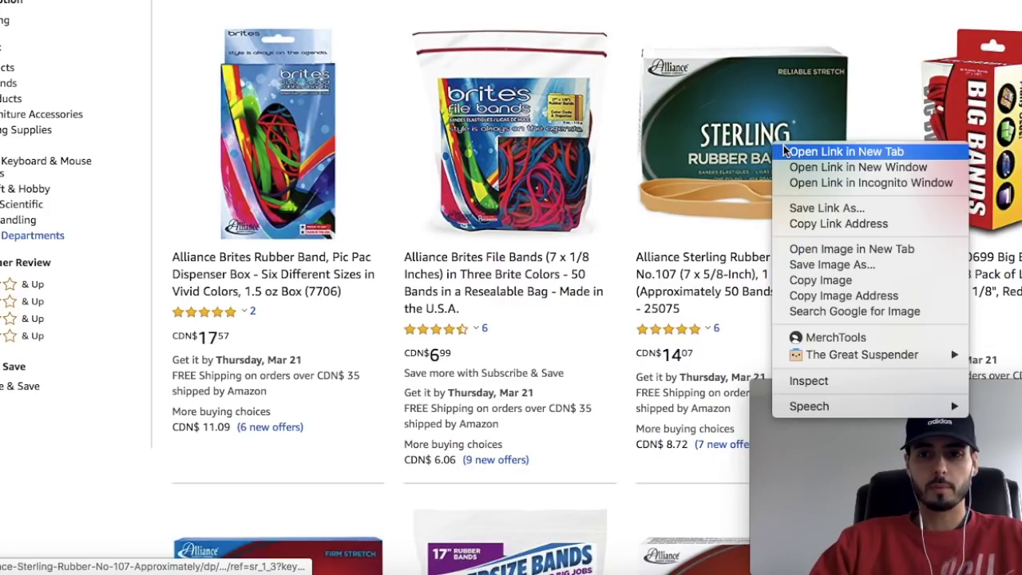
left_click(784, 151)
scroll(784, 152, "down", 1)
scroll(784, 151, "down", 6)
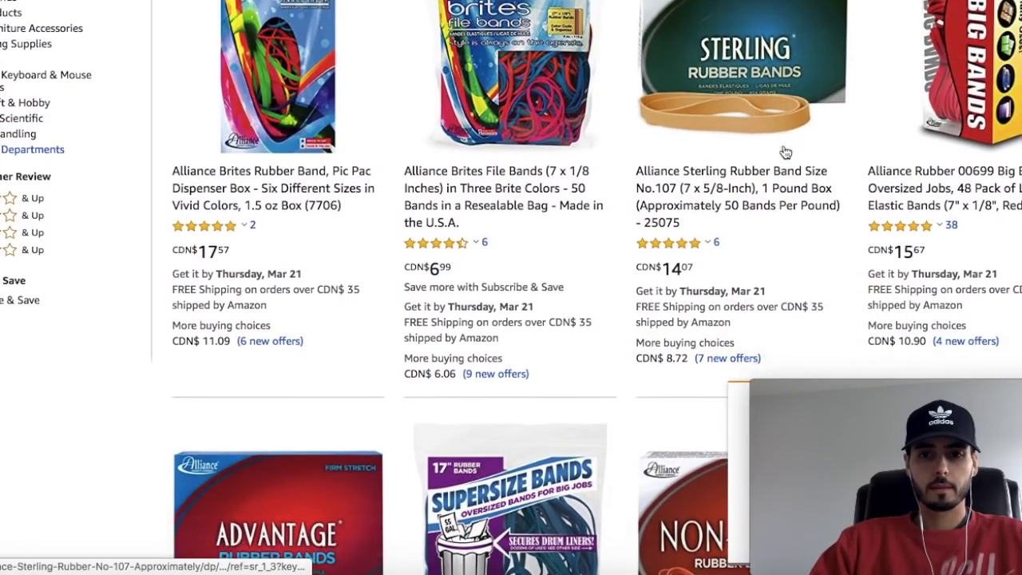
scroll(785, 152, "down", 1)
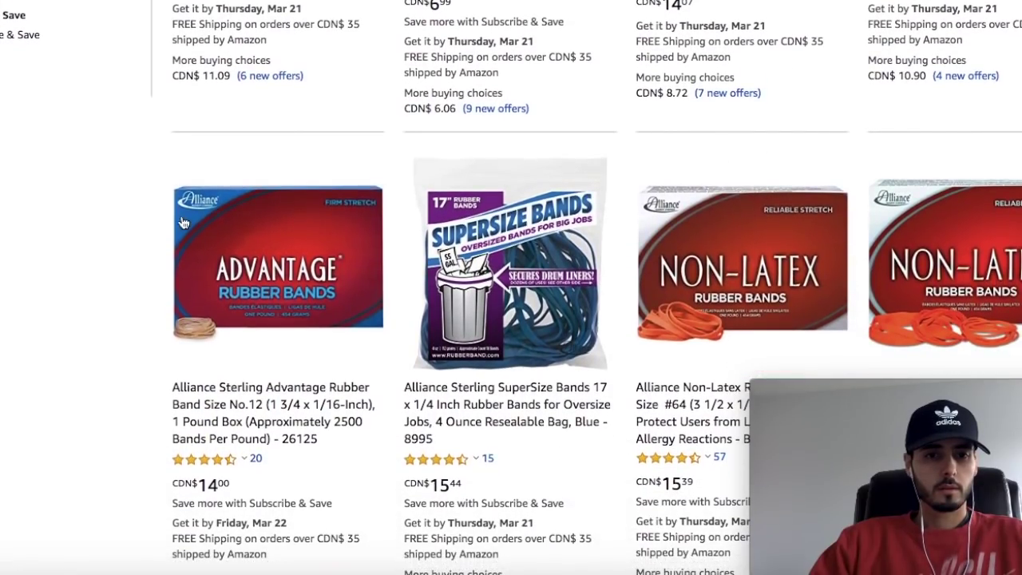
right_click(267, 284)
left_click(310, 288)
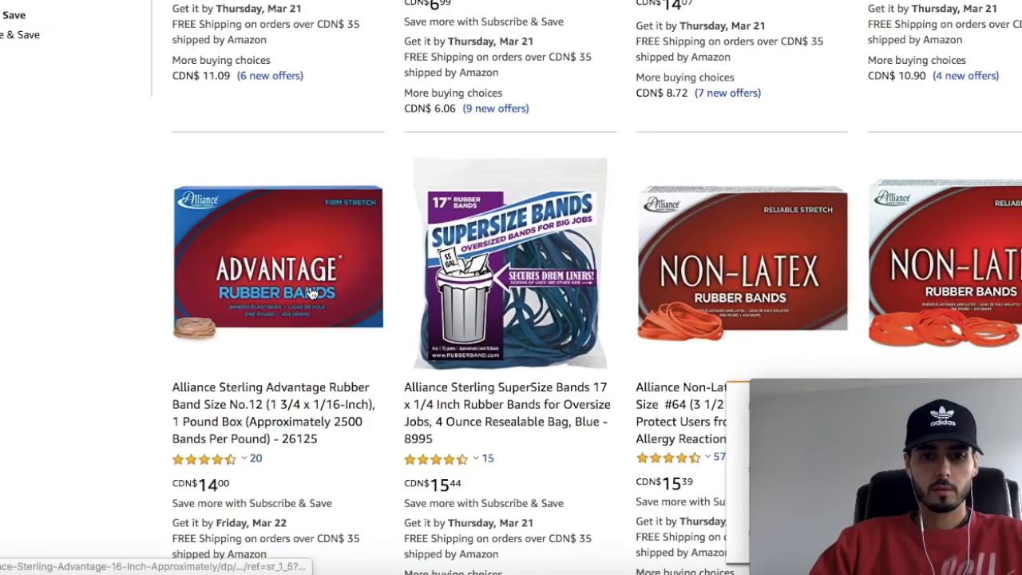
scroll(310, 288, "down", 1)
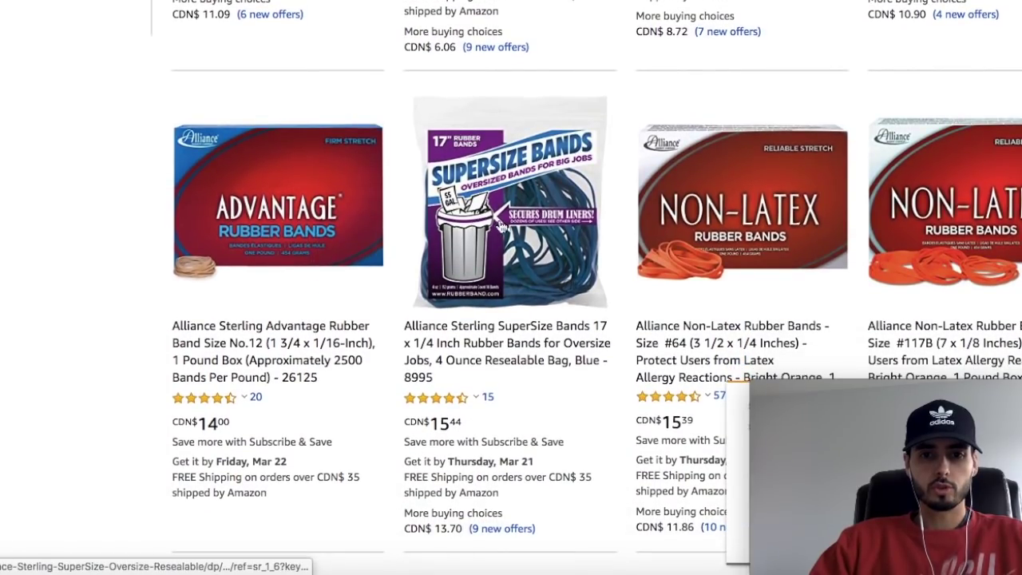
right_click(467, 225)
left_click(516, 231)
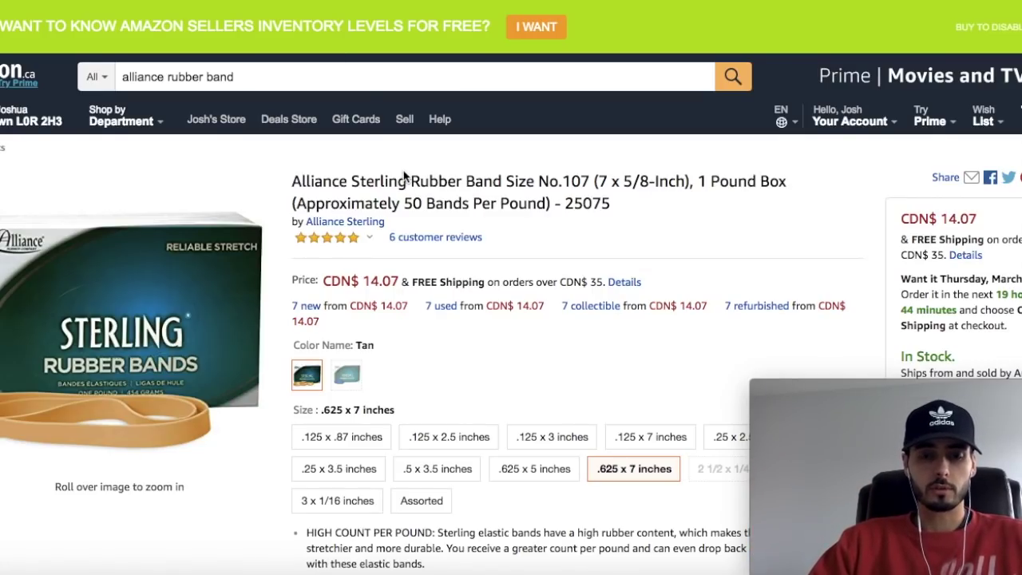
Highlight the Sterling No.107 listing's ships-from and sold-by line
scroll(404, 176, "down", 1)
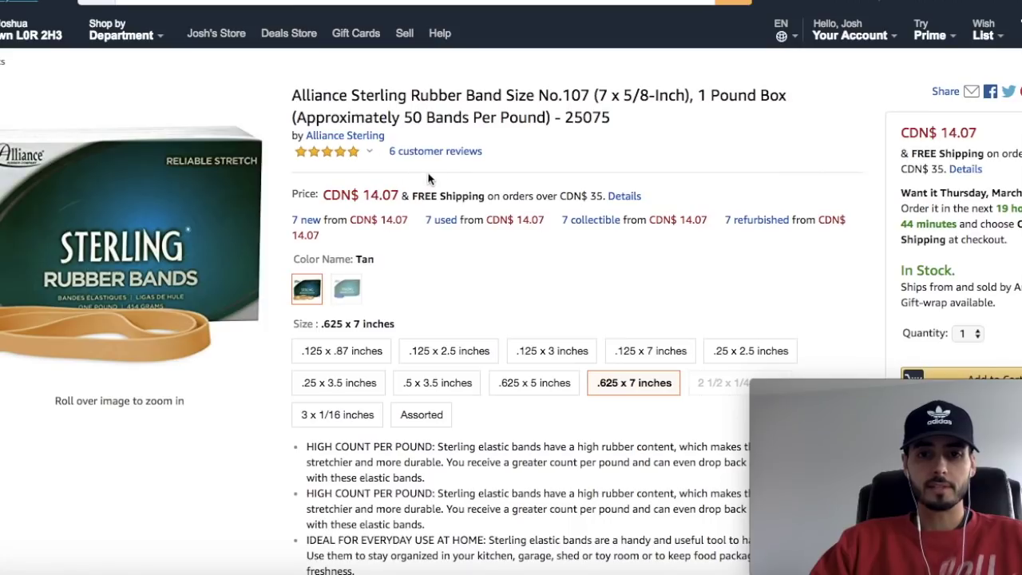
scroll(678, 221, "down", 1)
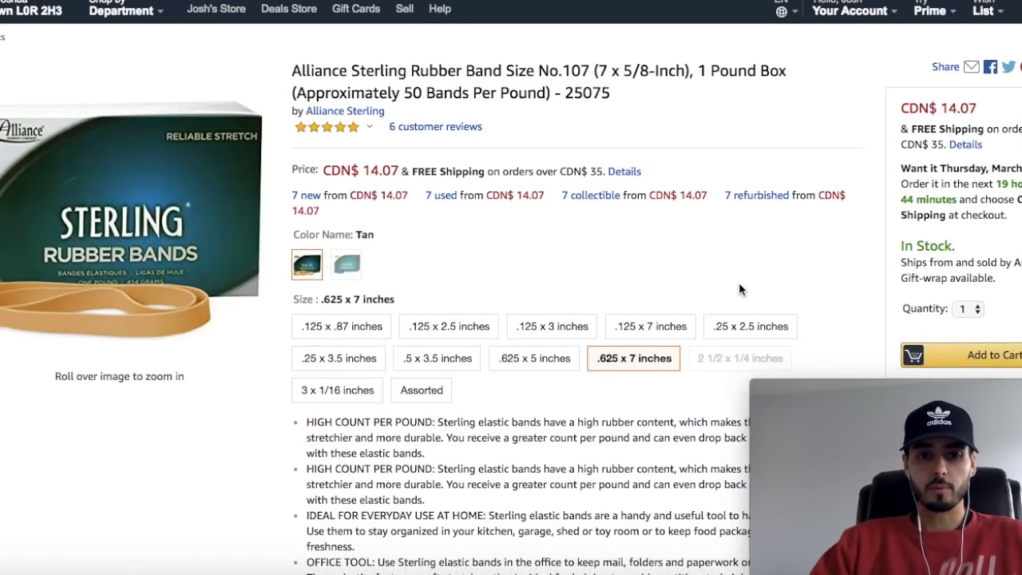
left_click(915, 268)
left_click_drag(915, 268, 1020, 264)
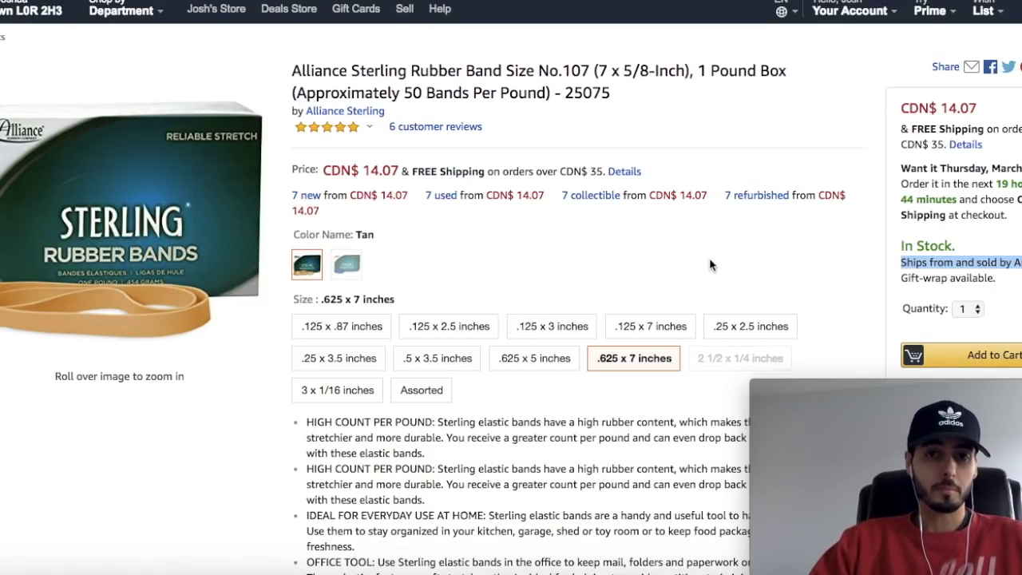
Set the Keepa price history range to Year, then All for 1760 days
scroll(709, 267, "down", 5)
scroll(709, 267, "down", 6)
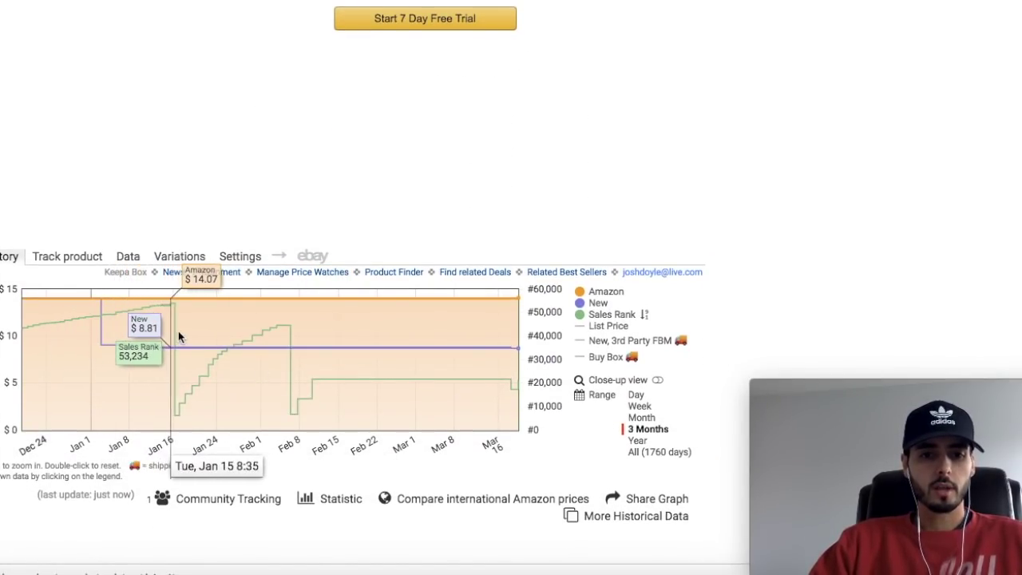
left_click(638, 440)
left_click(647, 452)
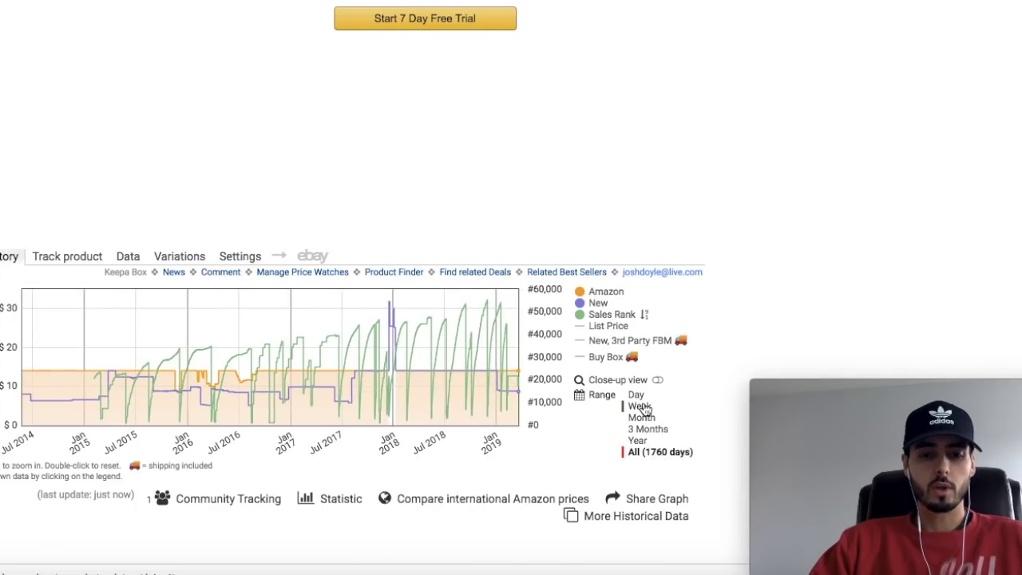
scroll(659, 373, "up", 15)
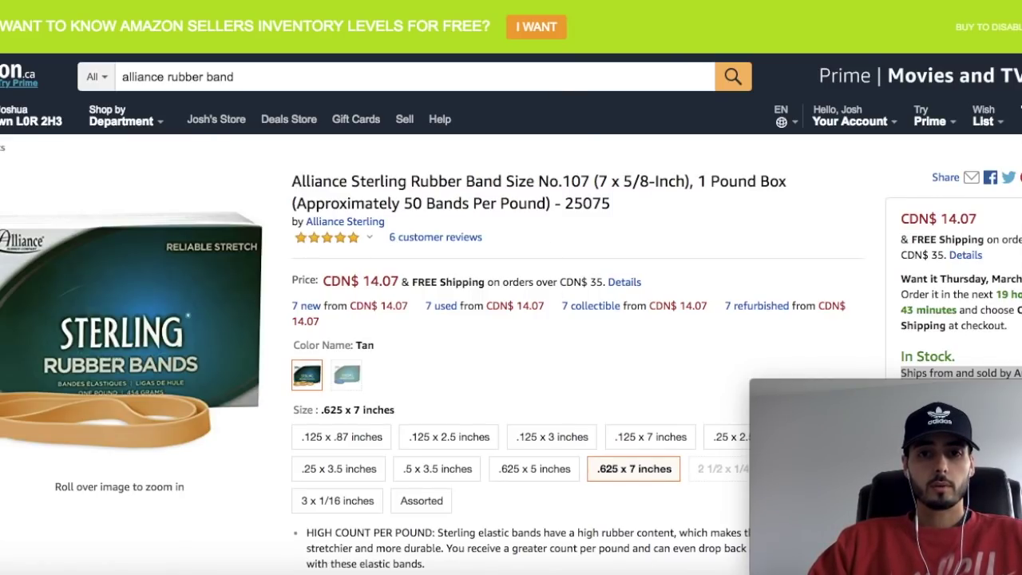
Review the SuperSize Bands 17 x 1/4 page's CDN$ 15.44 price and its seller
key("super+r")
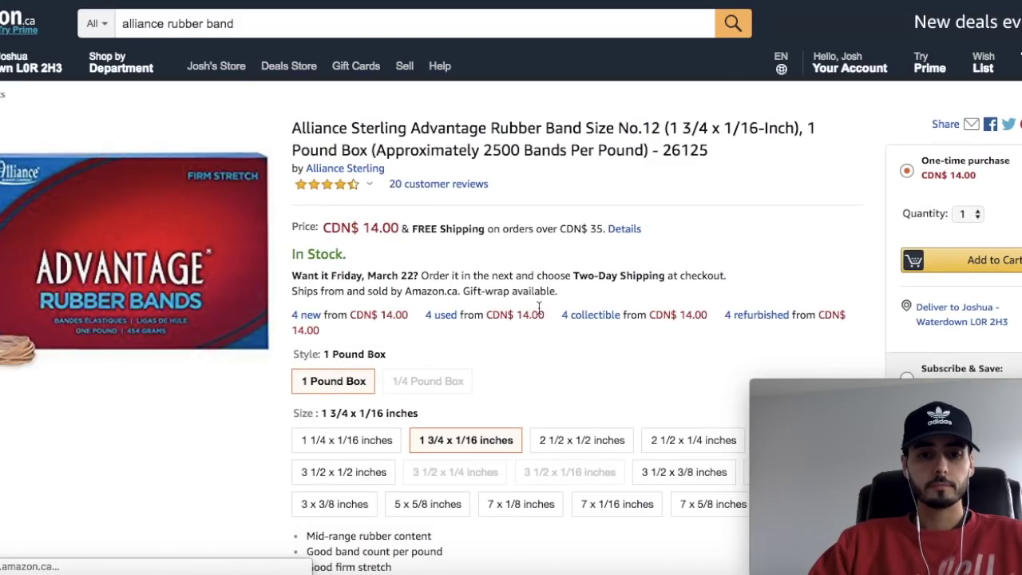
scroll(534, 383, "down", 3)
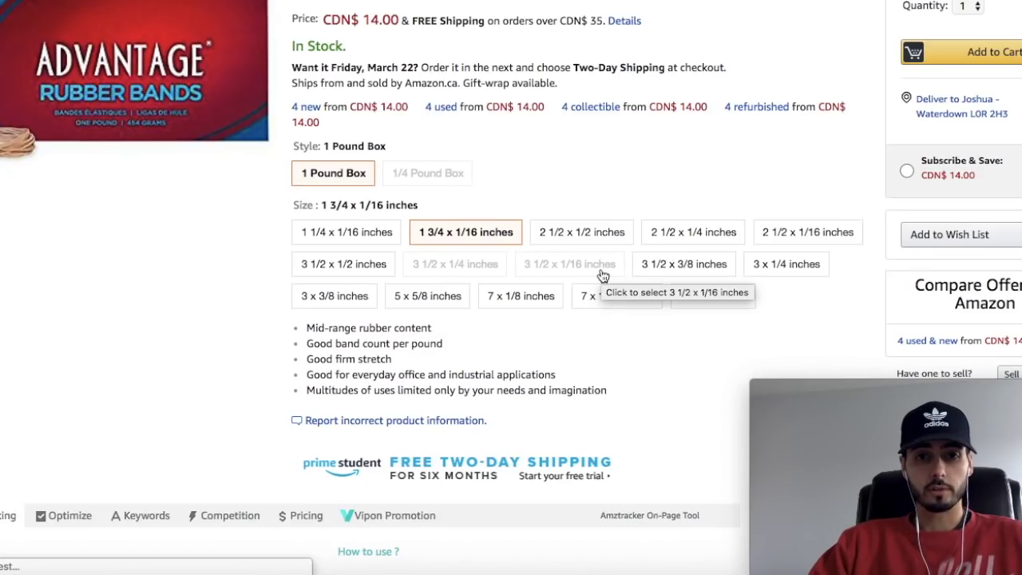
scroll(603, 276, "down", 10)
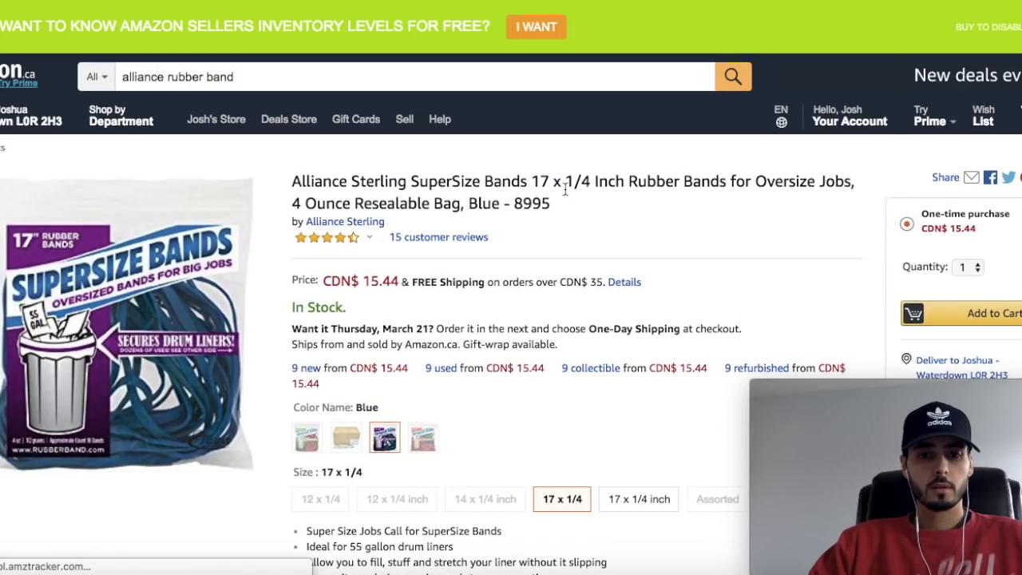
scroll(564, 189, "down", 5)
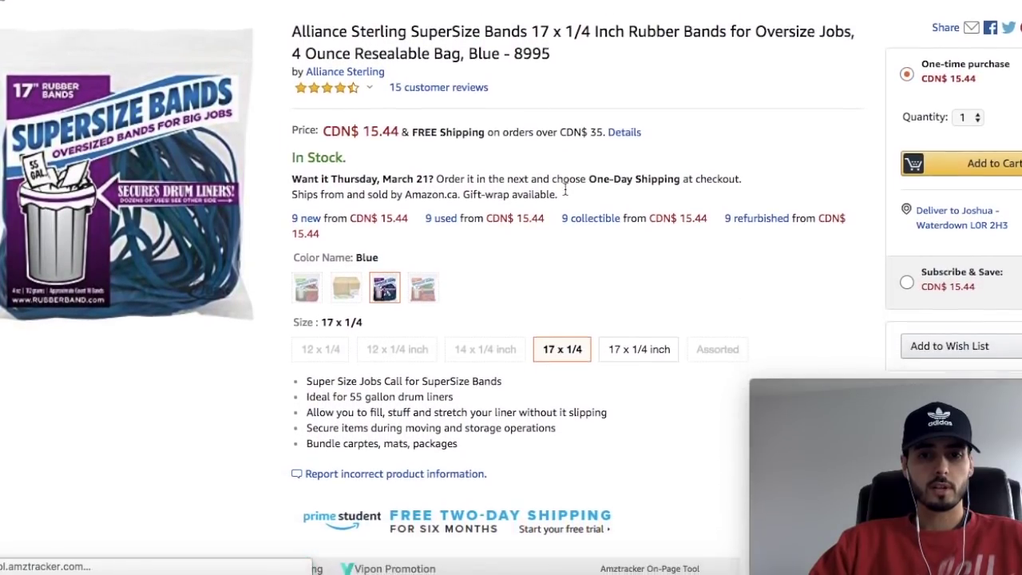
scroll(564, 189, "down", 12)
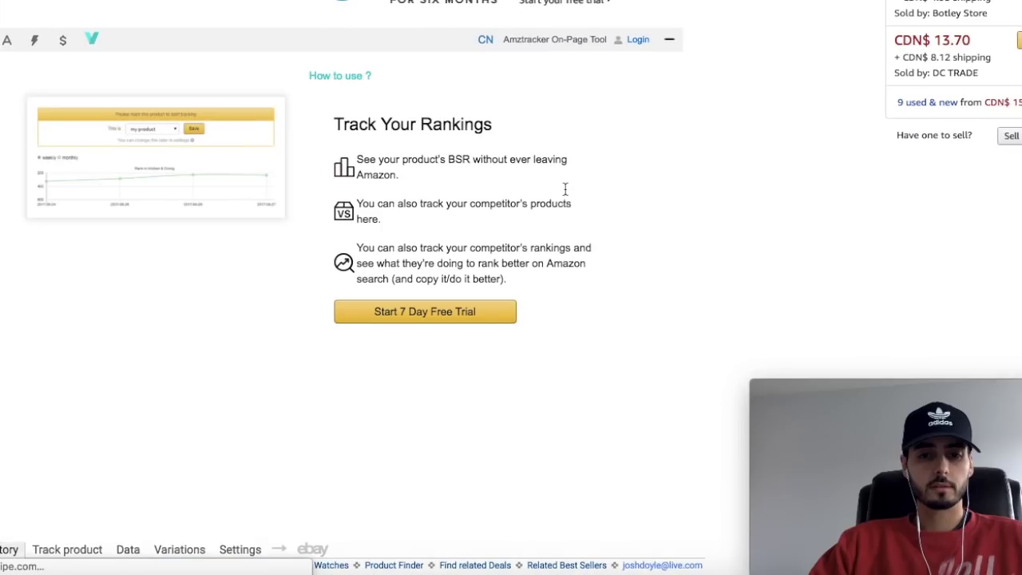
scroll(564, 189, "down", 4)
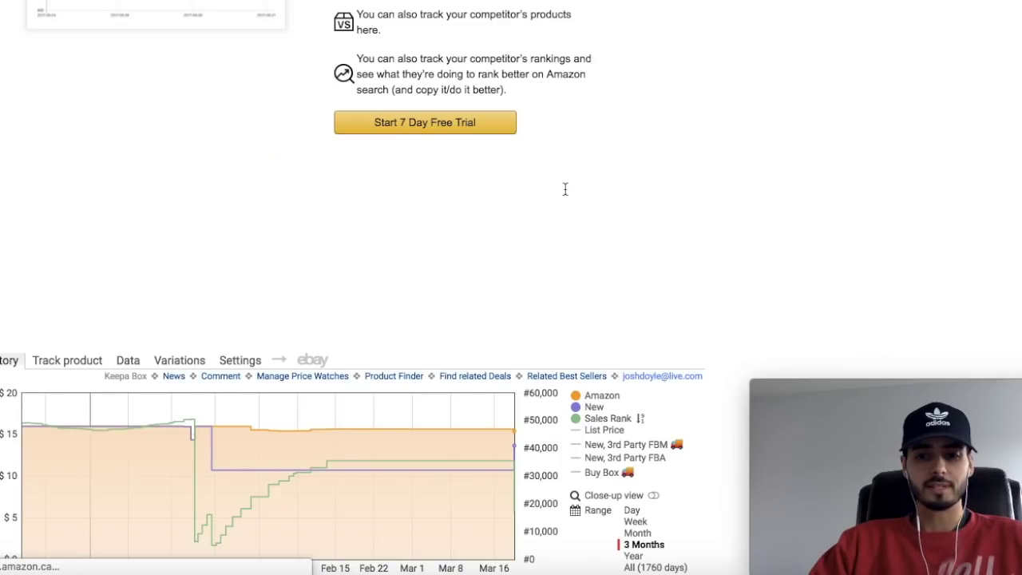
scroll(565, 189, "up", 20)
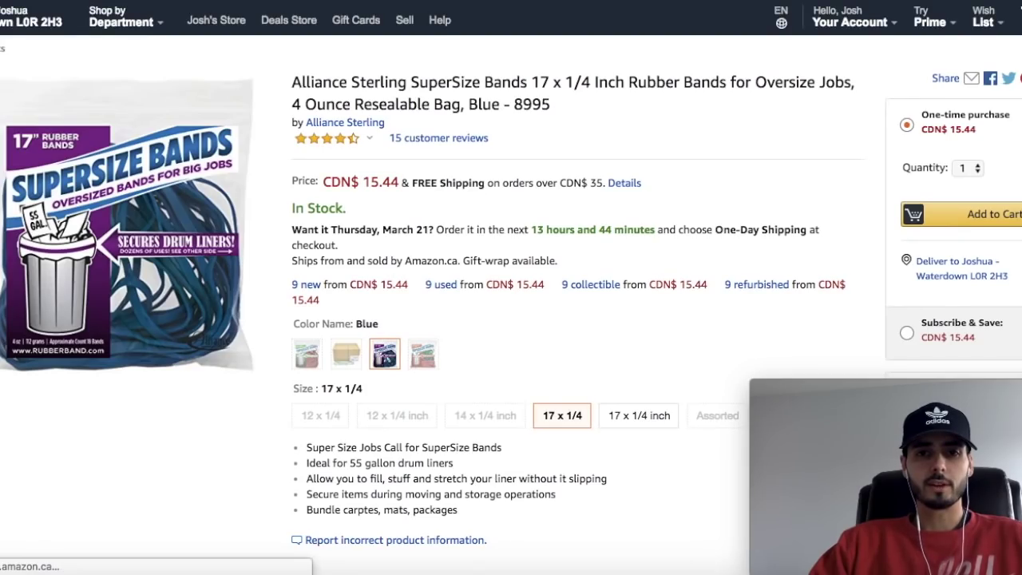
scroll(564, 189, "up", 3)
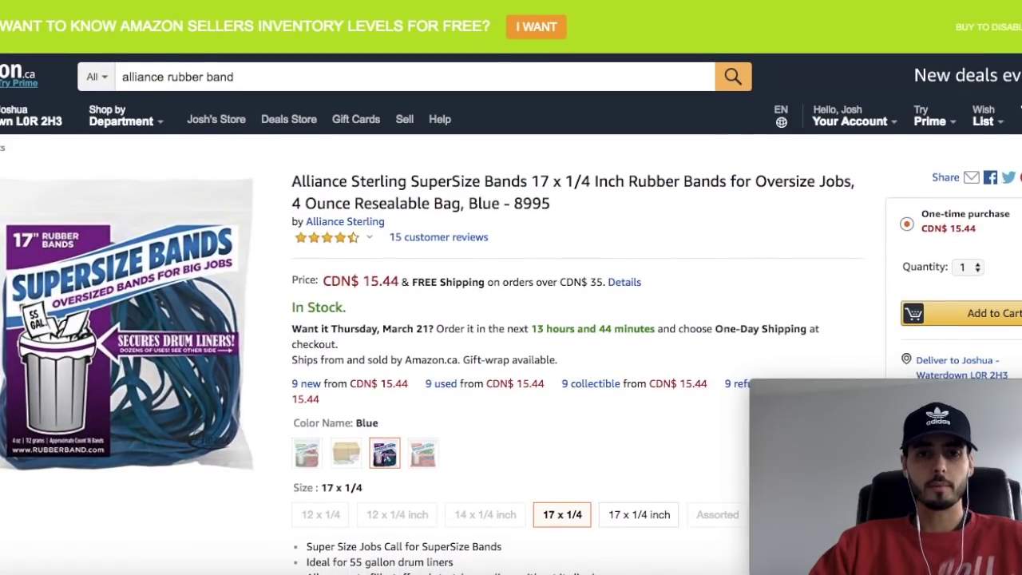
Back in the price sheet, scroll to the Avery label rows and copy an AVERY PRODUCTS CANADA cell
key("alt+Left")
left_click(958, 563)
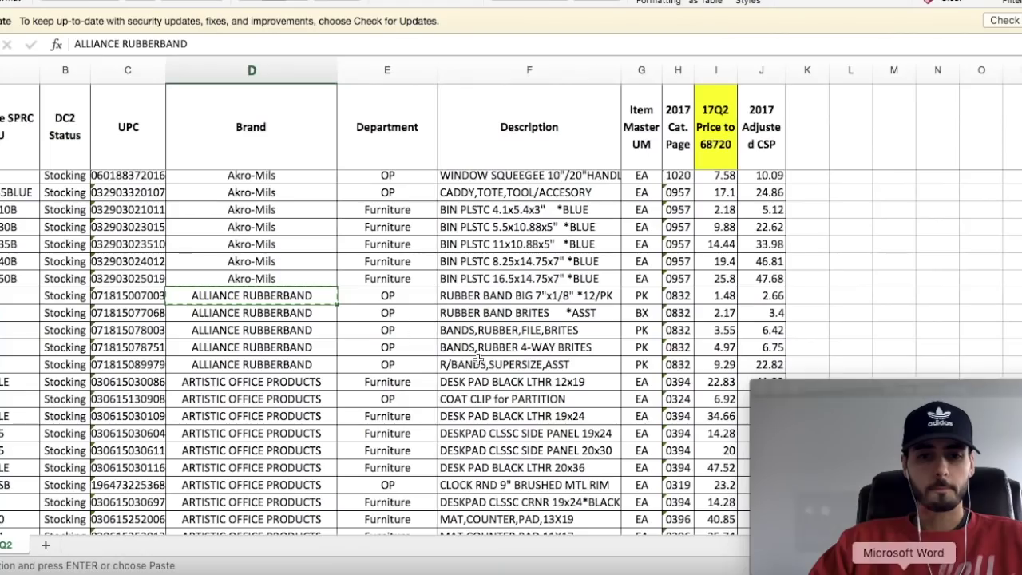
scroll(287, 444, "down", 10)
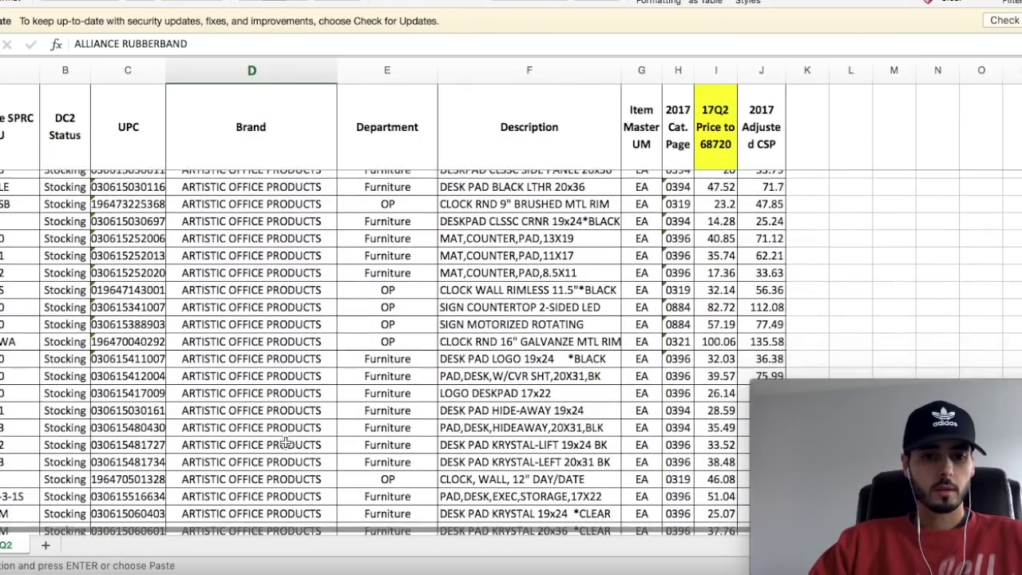
scroll(286, 443, "down", 15)
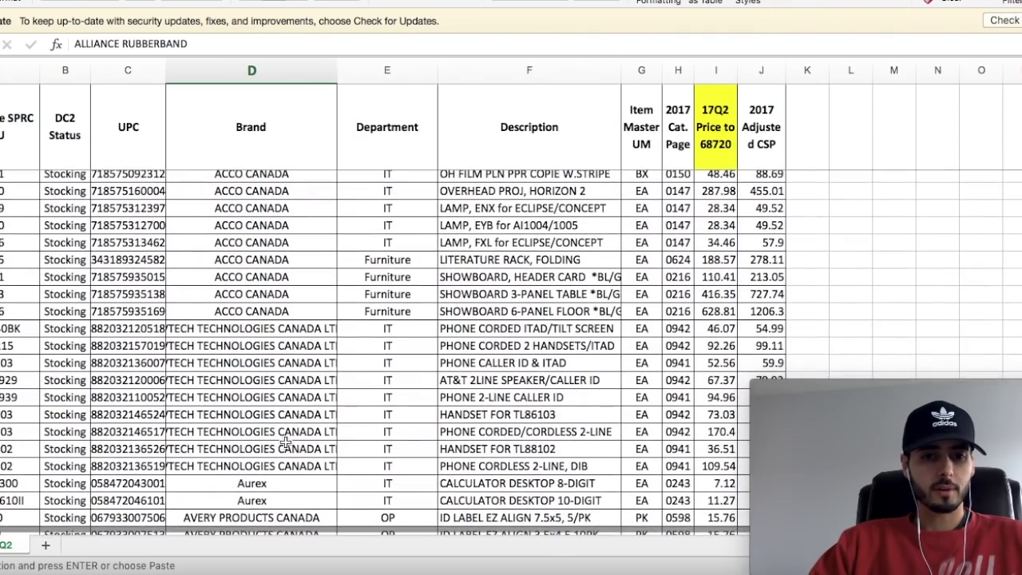
scroll(286, 444, "down", 4)
scroll(285, 444, "up", 1)
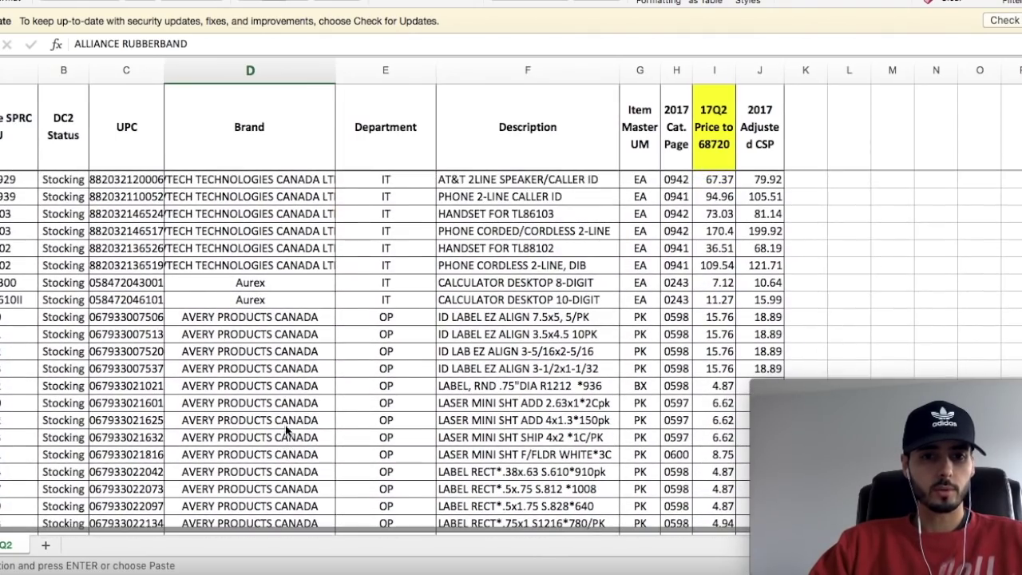
left_click(293, 322)
key("cmd+c")
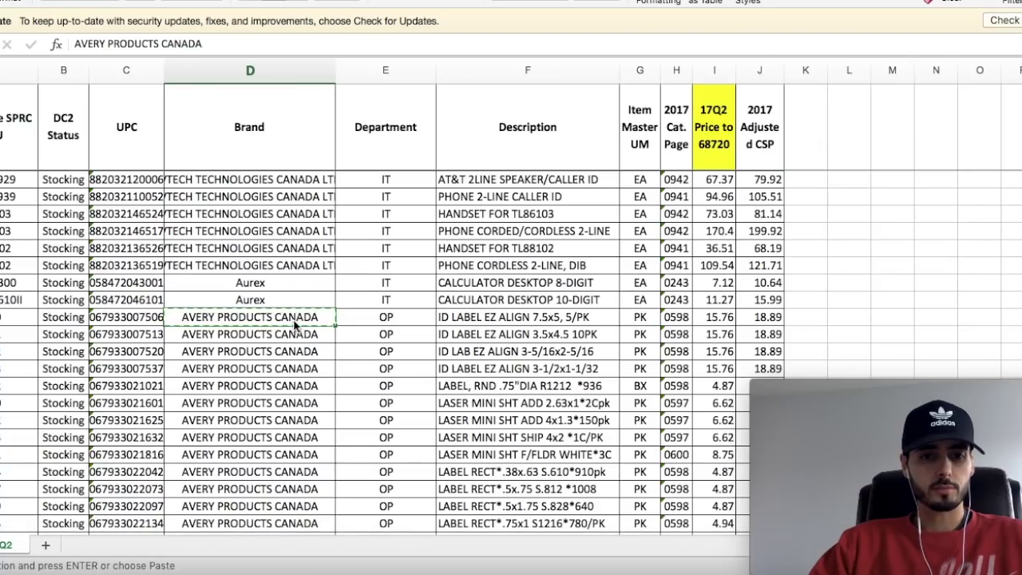
Search Amazon.ca for AVERY PRODUCTS CANADA in place of the ALLIANCE RUBBERBAND search
left_click(60, 570)
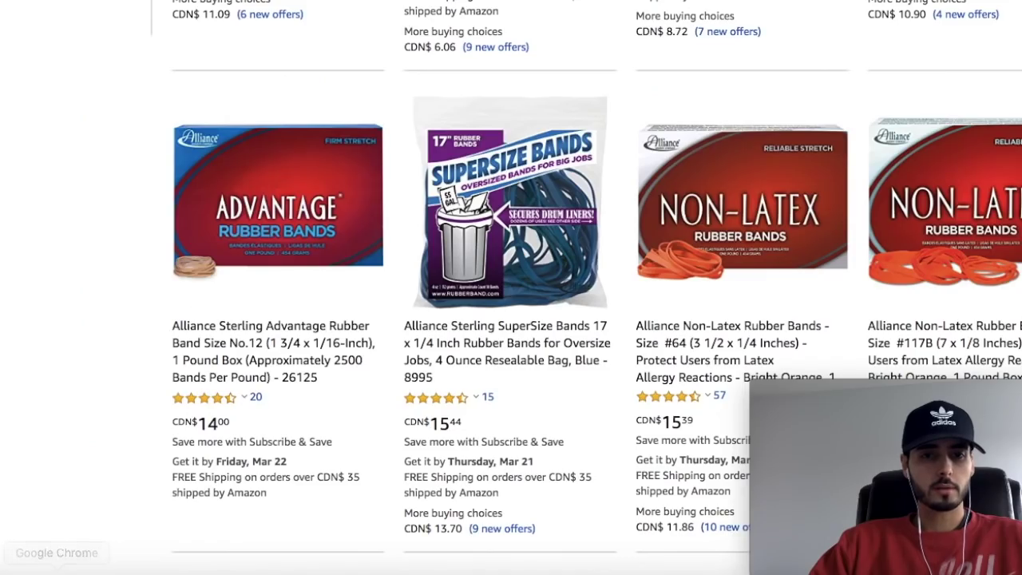
scroll(337, 112, "up", 10)
triple_click(308, 71)
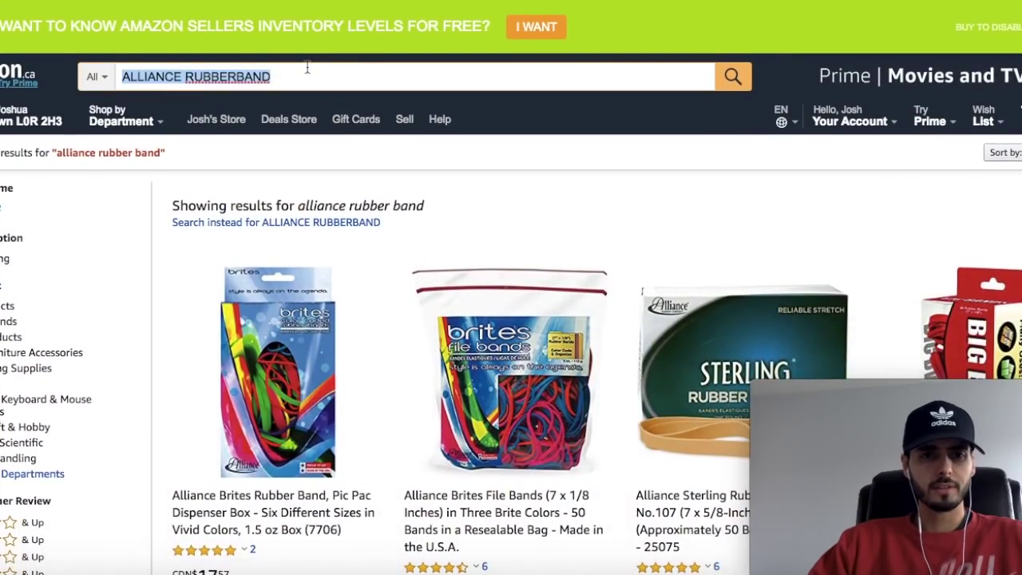
key("super+v")
key("Return")
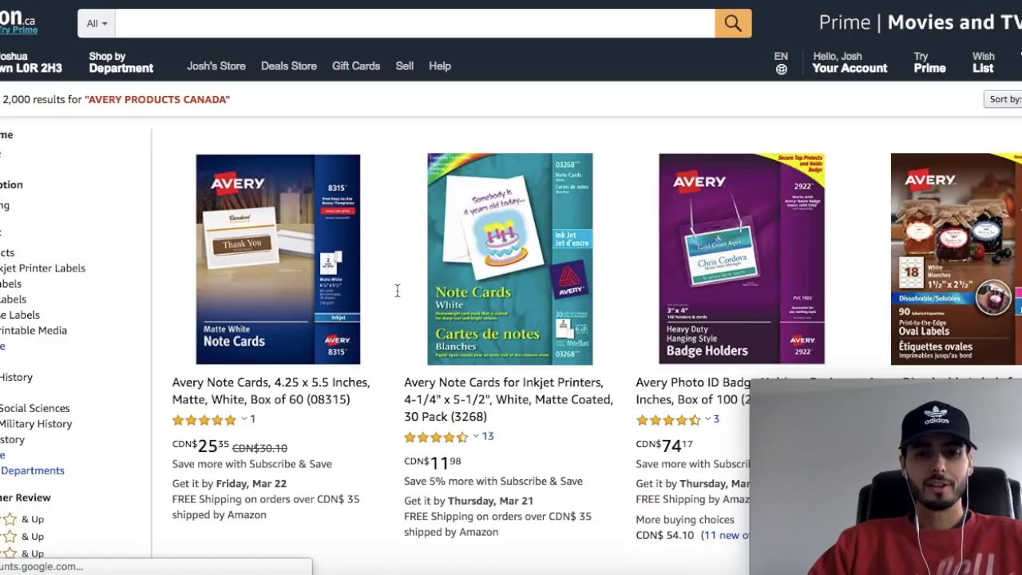
Open the Avery Rectangular Labels and Round Labels listings in new tabs
scroll(399, 292, "down", 3)
scroll(397, 295, "down", 1)
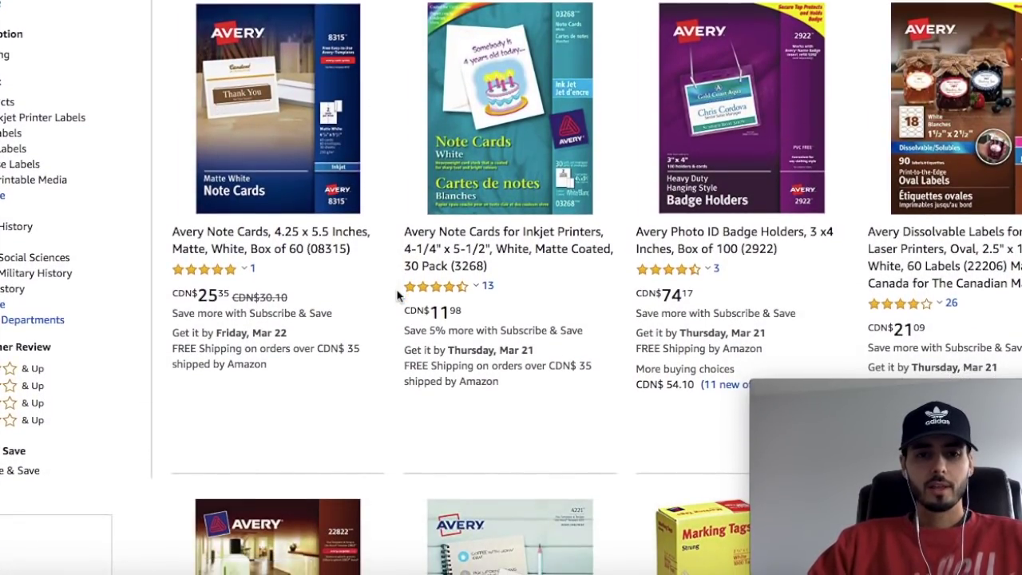
scroll(397, 295, "up", 1)
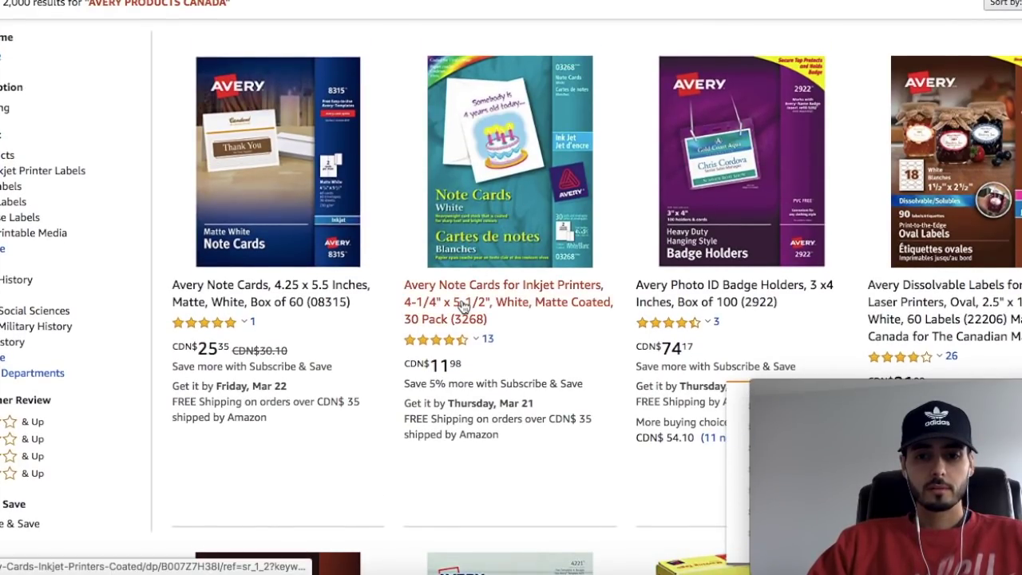
scroll(463, 303, "down", 5)
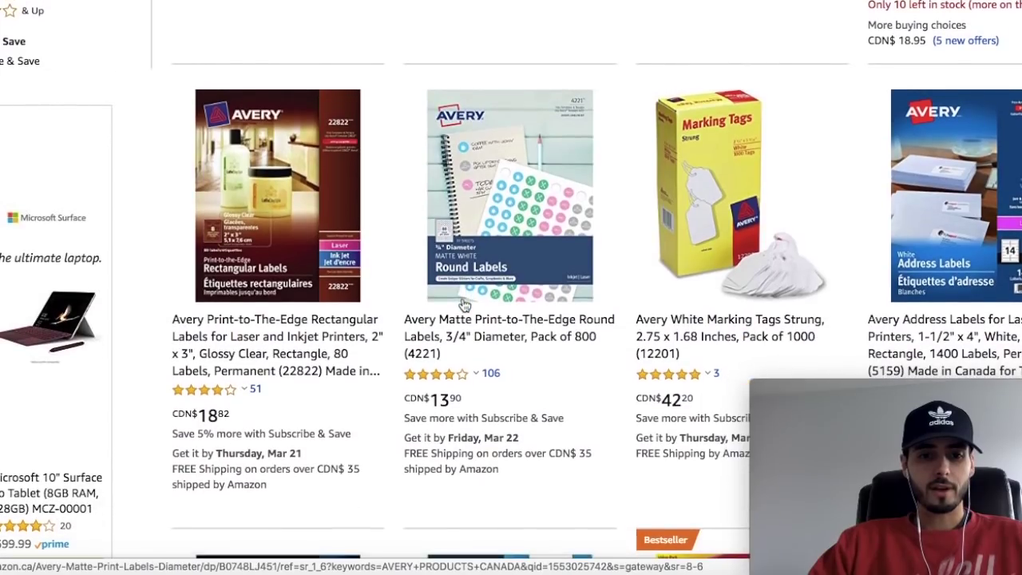
right_click(303, 315)
left_click(351, 321)
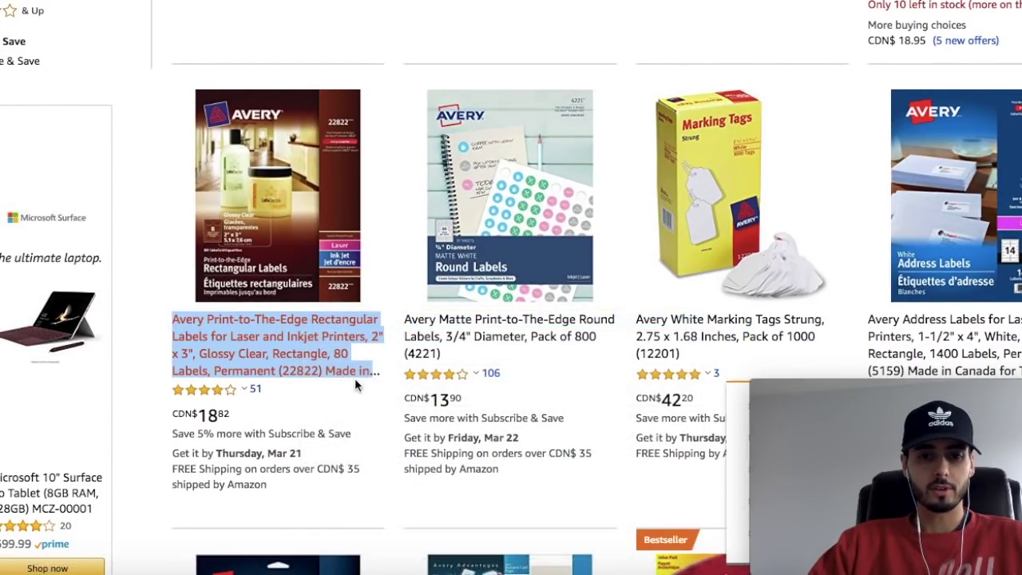
right_click(583, 337)
left_click(599, 257)
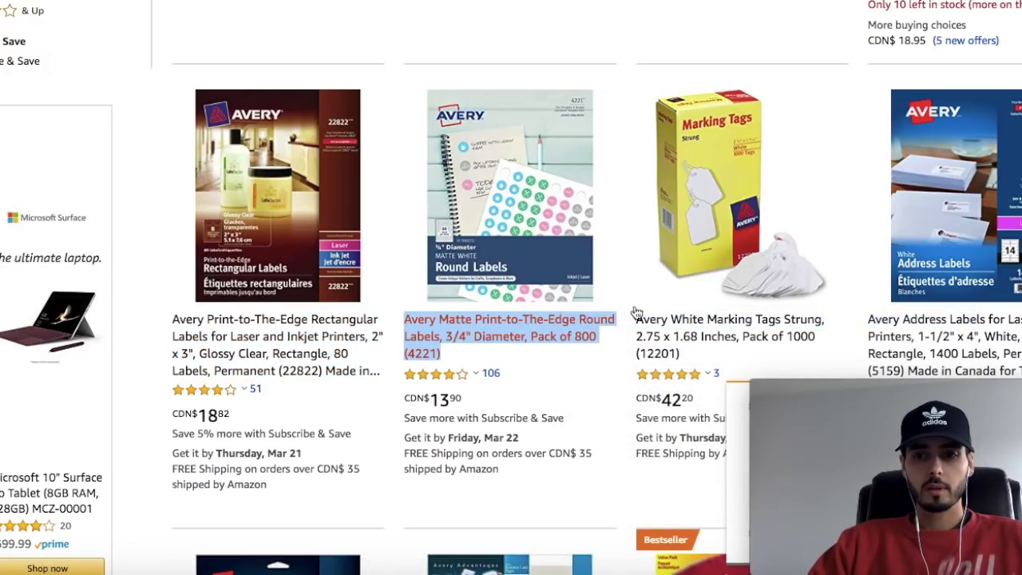
Open another Avery listing further down the results in a new tab
scroll(839, 244, "down", 5)
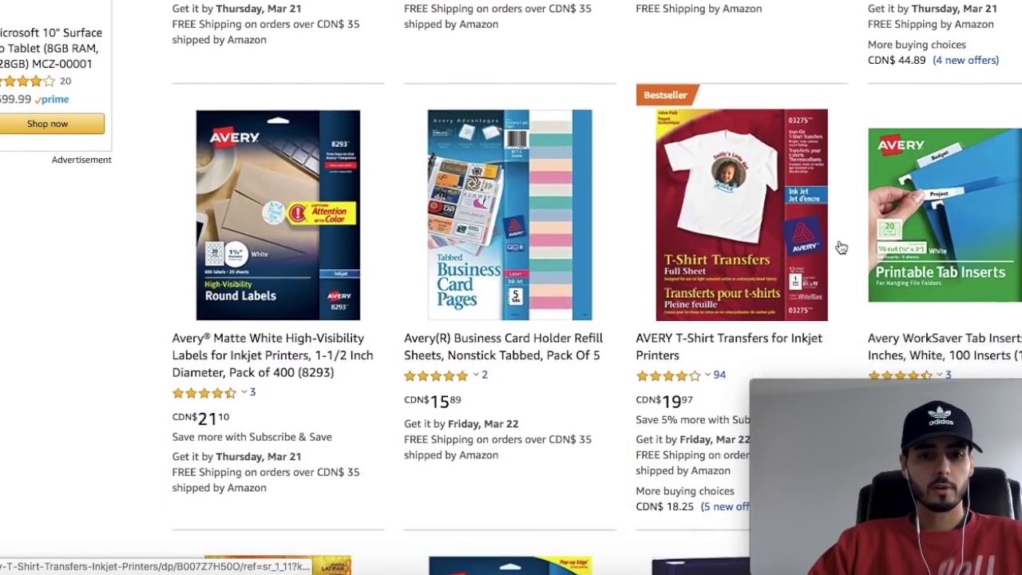
scroll(840, 248, "down", 5)
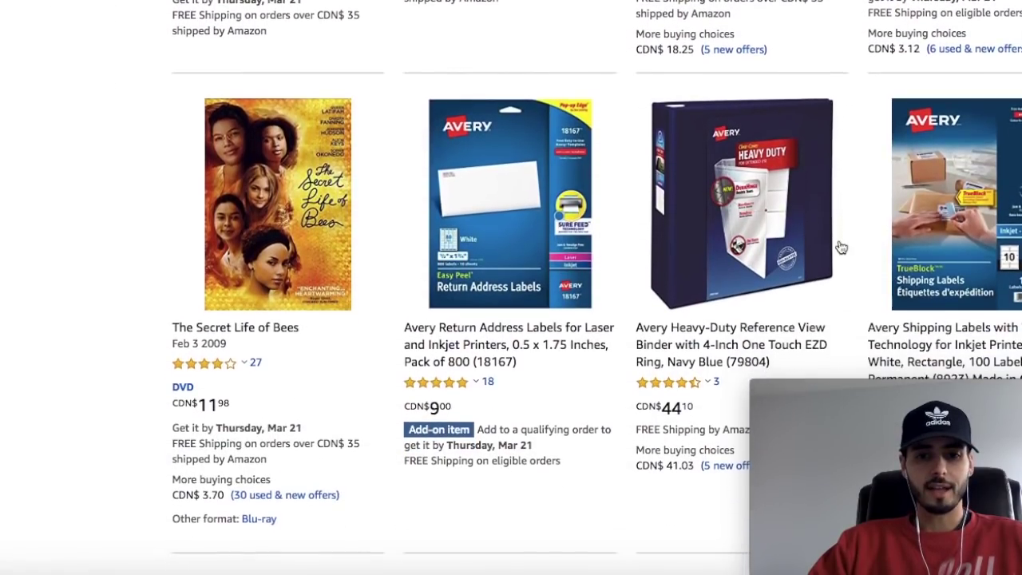
scroll(840, 247, "down", 4)
scroll(838, 245, "down", 5)
scroll(838, 246, "up", 6)
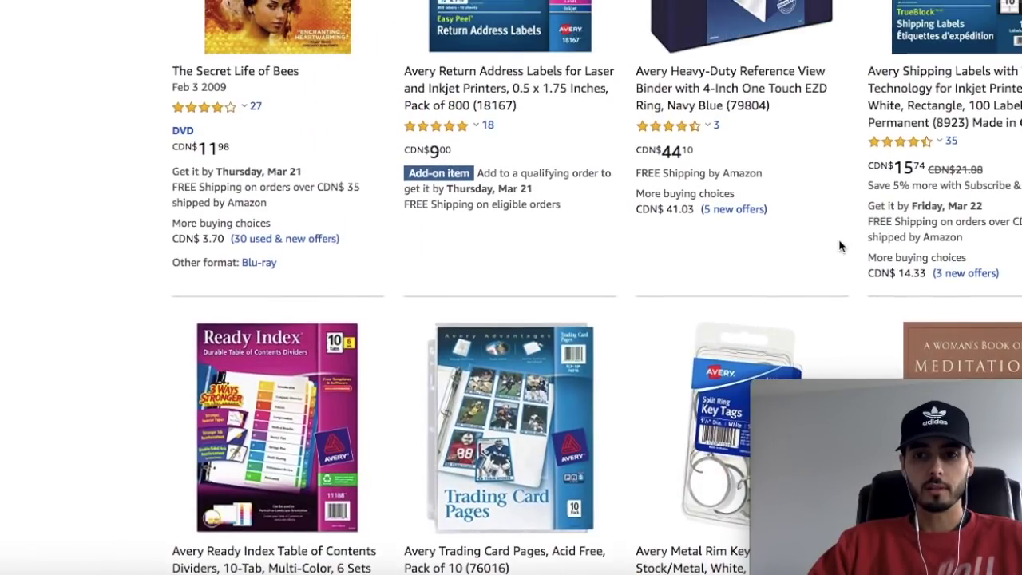
right_click(937, 112)
left_click(937, 112)
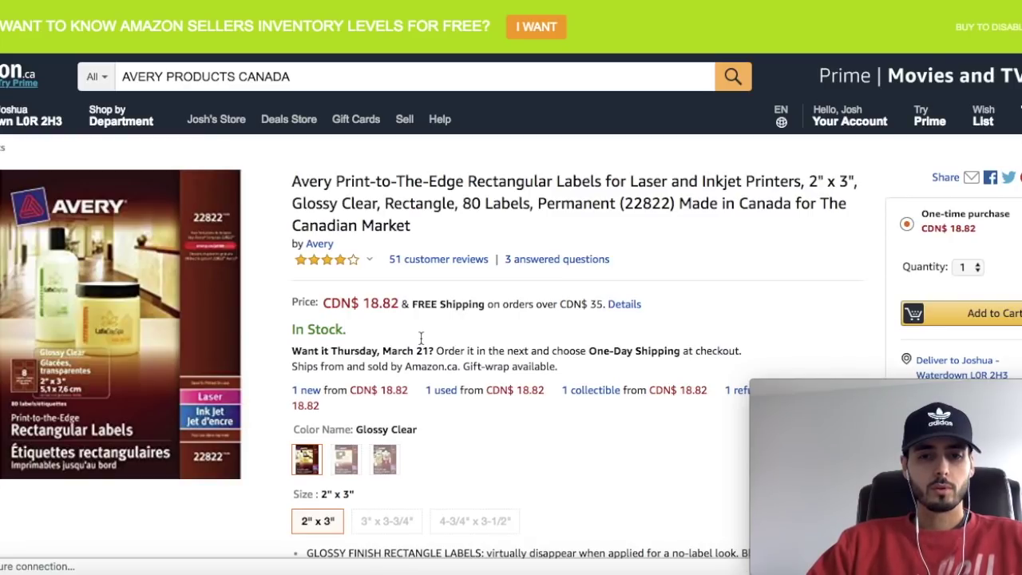
Review the 22822 labels' seller and Keepa price and sales-rank history chart
scroll(421, 338, "down", 3)
scroll(419, 336, "up", 1)
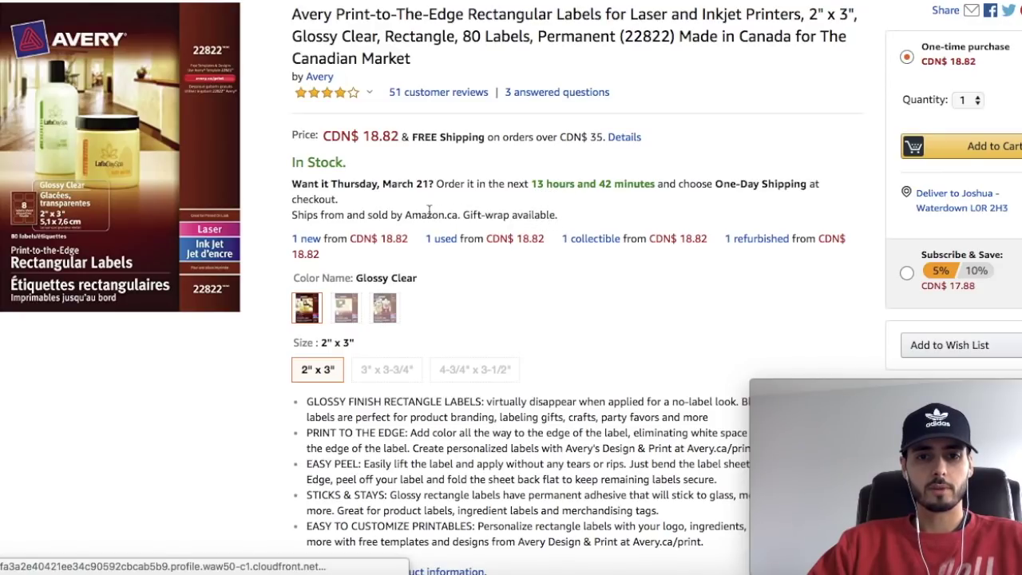
scroll(512, 262, "down", 1)
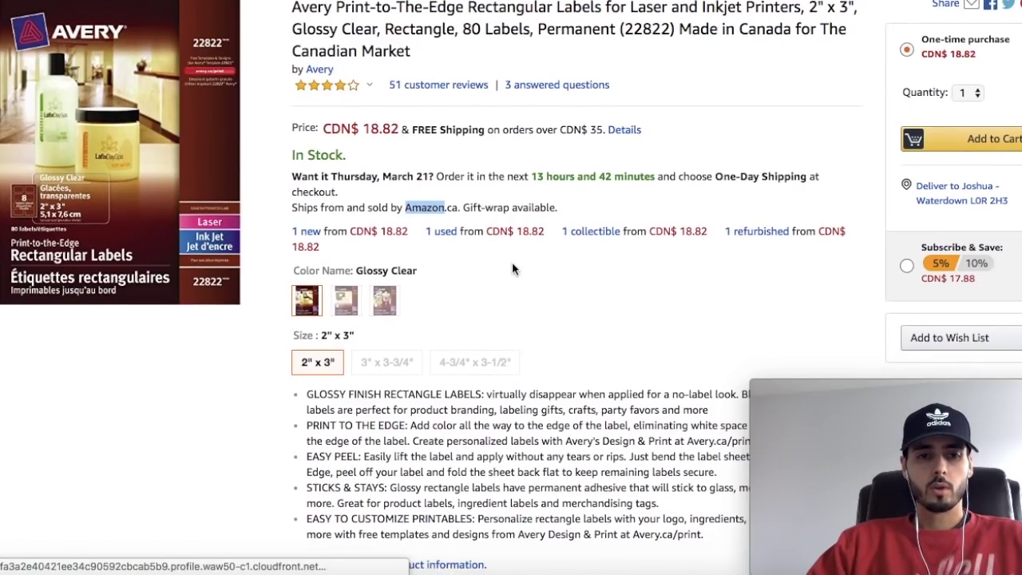
scroll(512, 262, "down", 1)
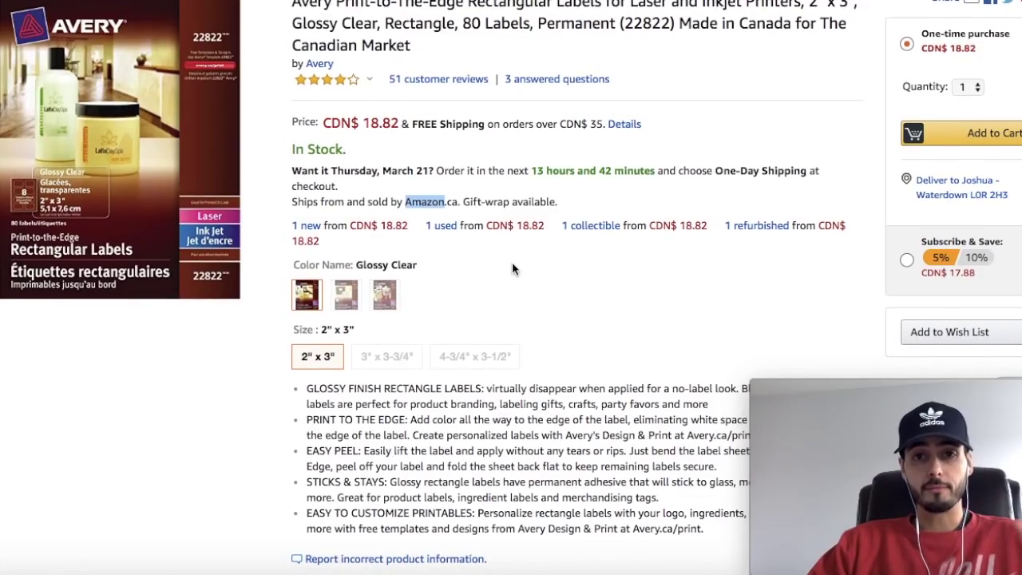
scroll(511, 261, "down", 13)
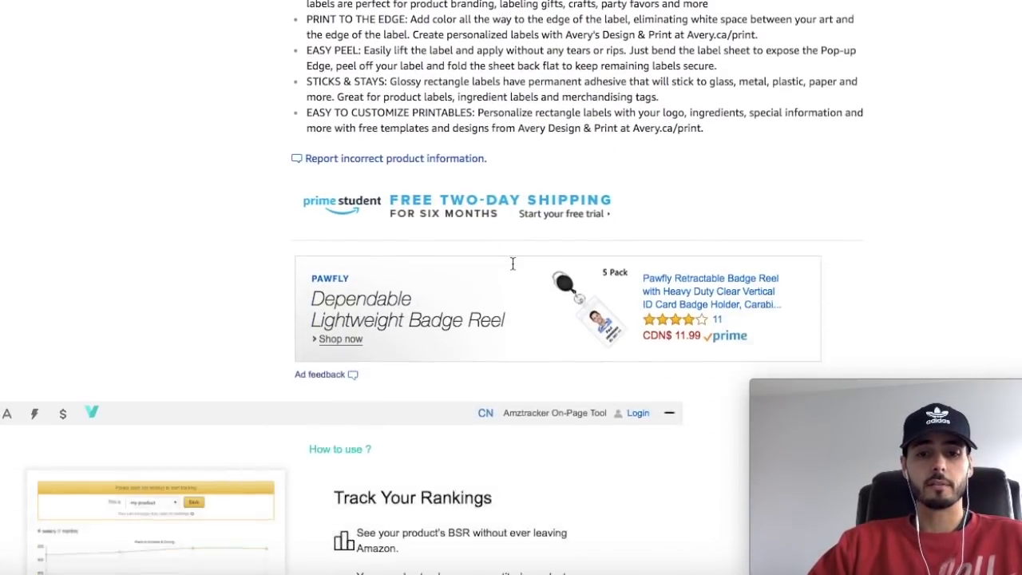
scroll(512, 264, "down", 1)
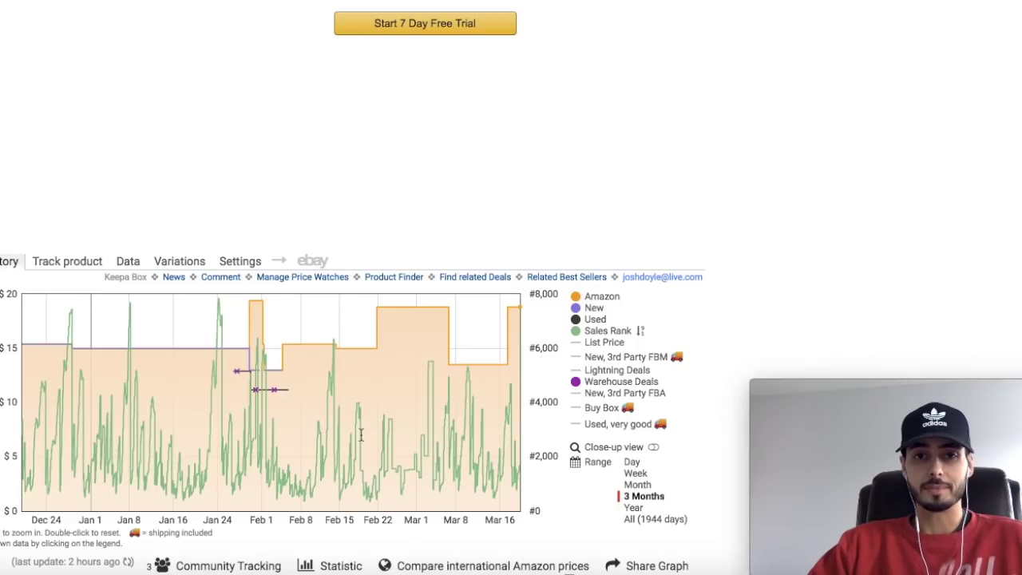
mouse_move(364, 441)
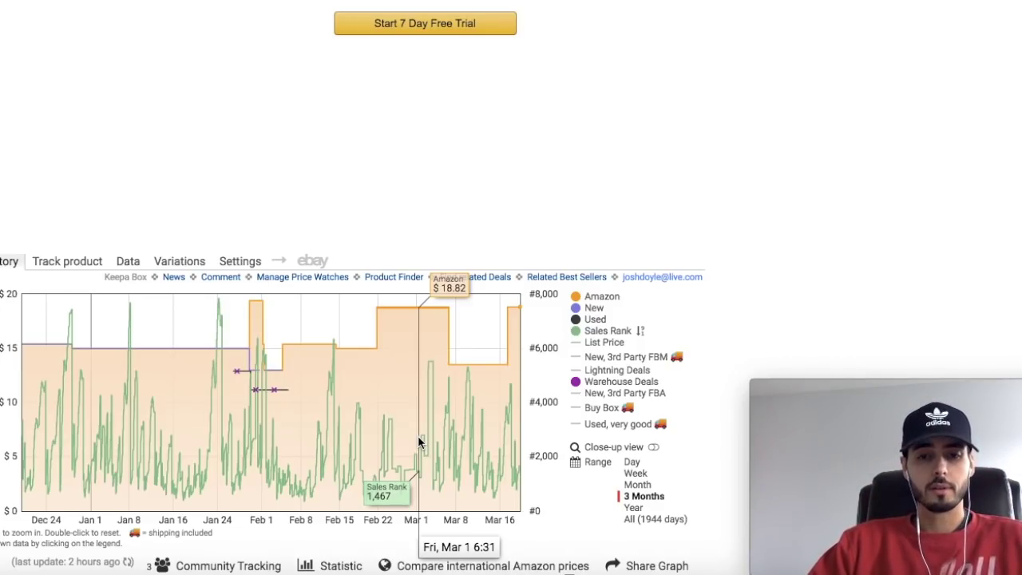
Select model number 22822 in the listing title and return to the Excel price list
scroll(418, 441, "up", 10)
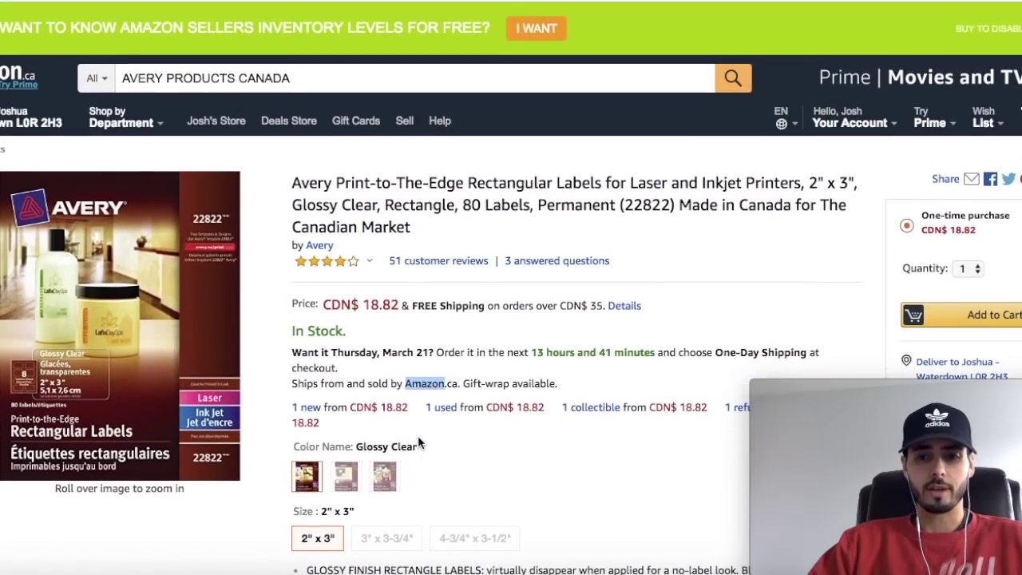
left_click(429, 387)
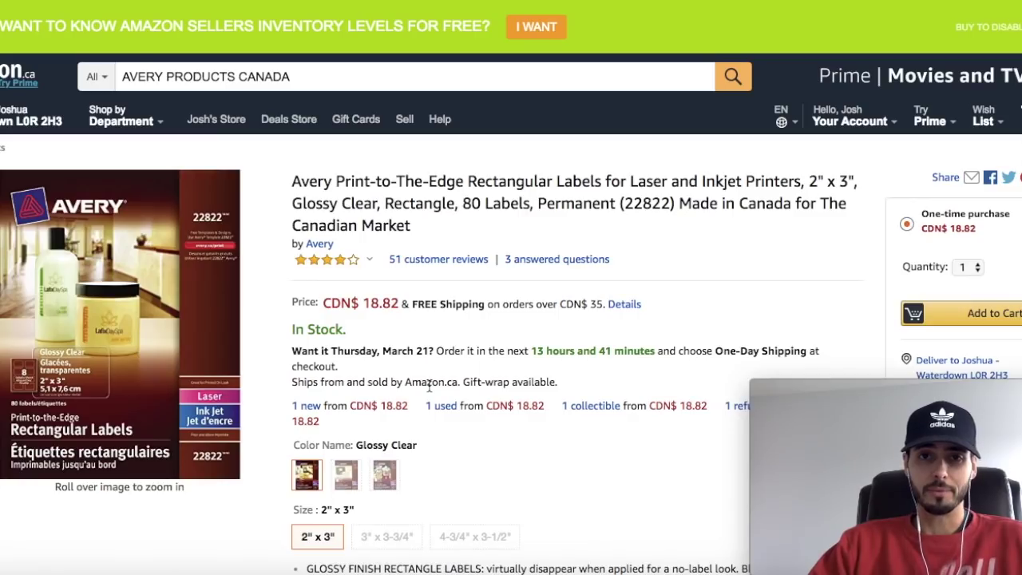
double_click(656, 207)
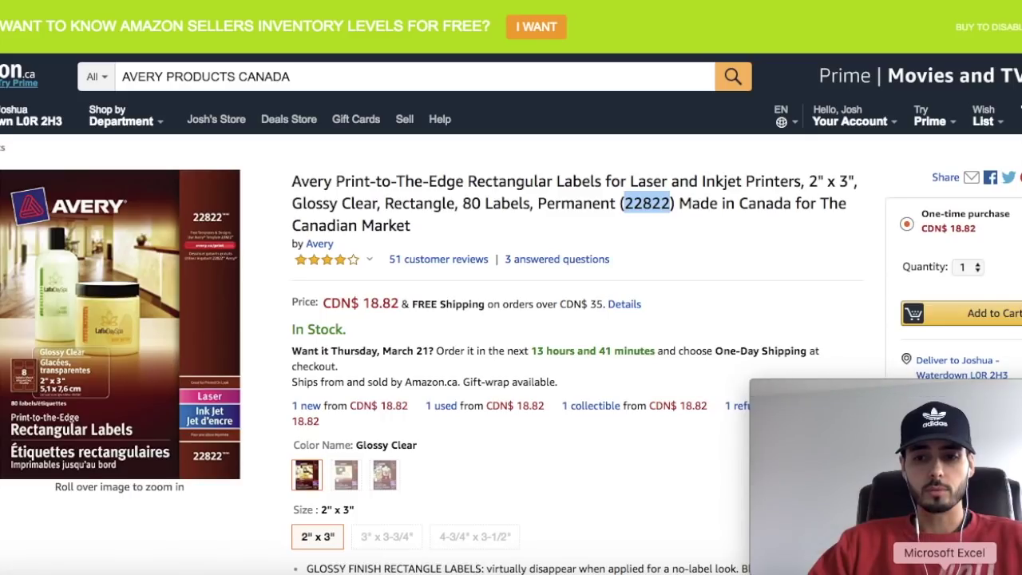
left_click(944, 568)
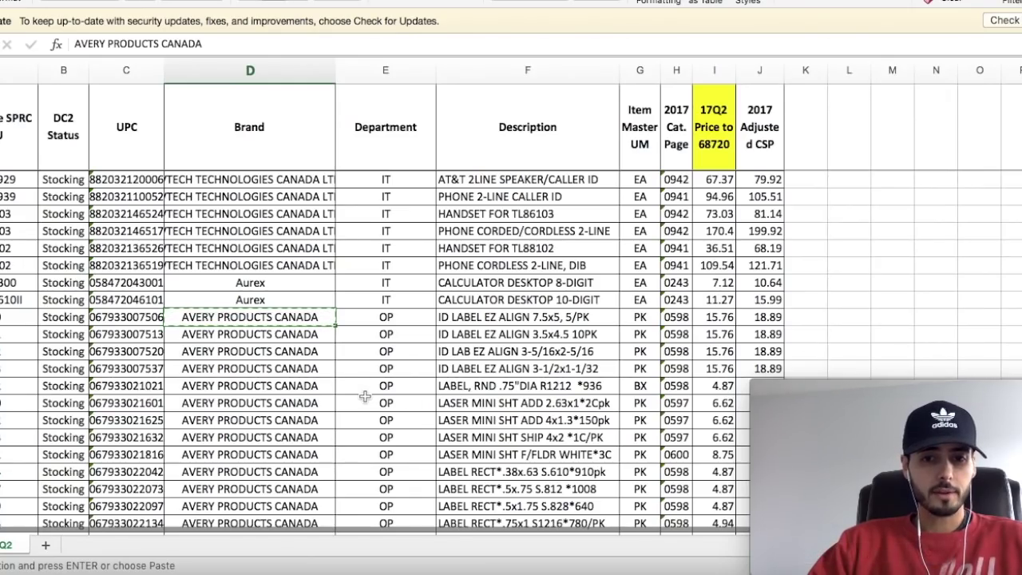
Locate the AVE22822 clear glossy labels row and check its 15.62 17Q2 price
scroll(365, 396, "down", 2)
scroll(365, 396, "down", 2)
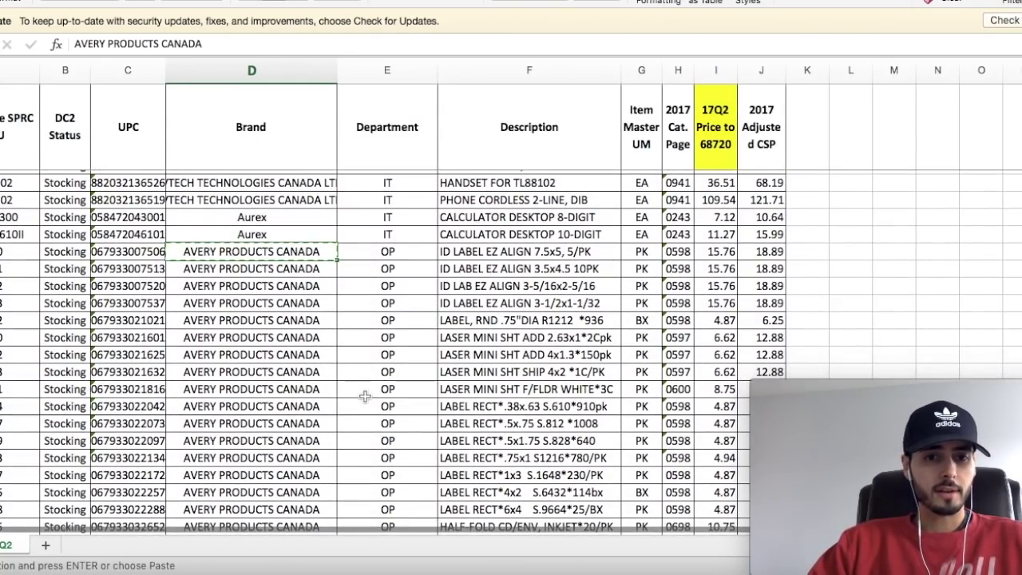
scroll(365, 396, "down", 1)
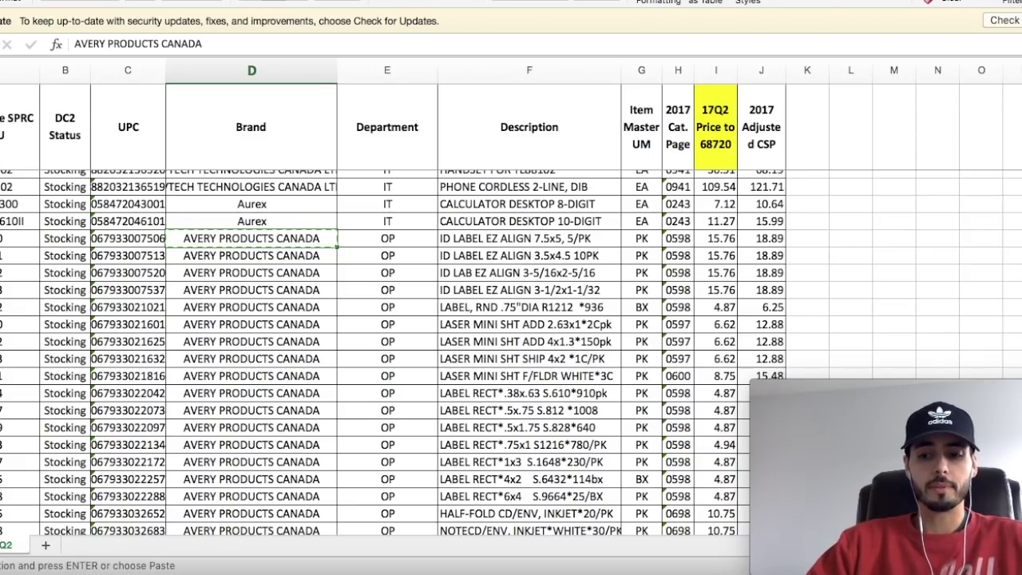
left_click(20, 350)
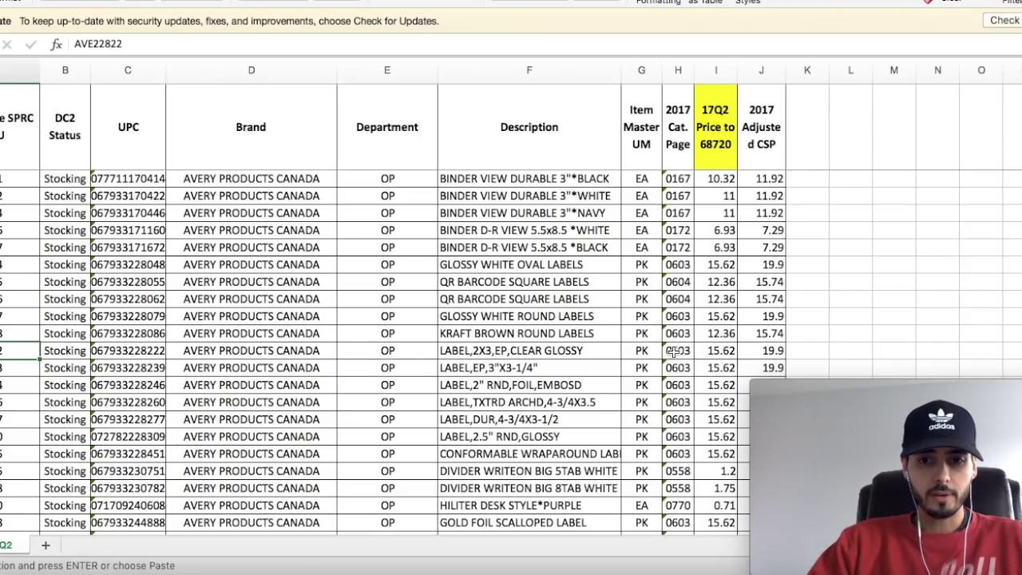
left_click(719, 357)
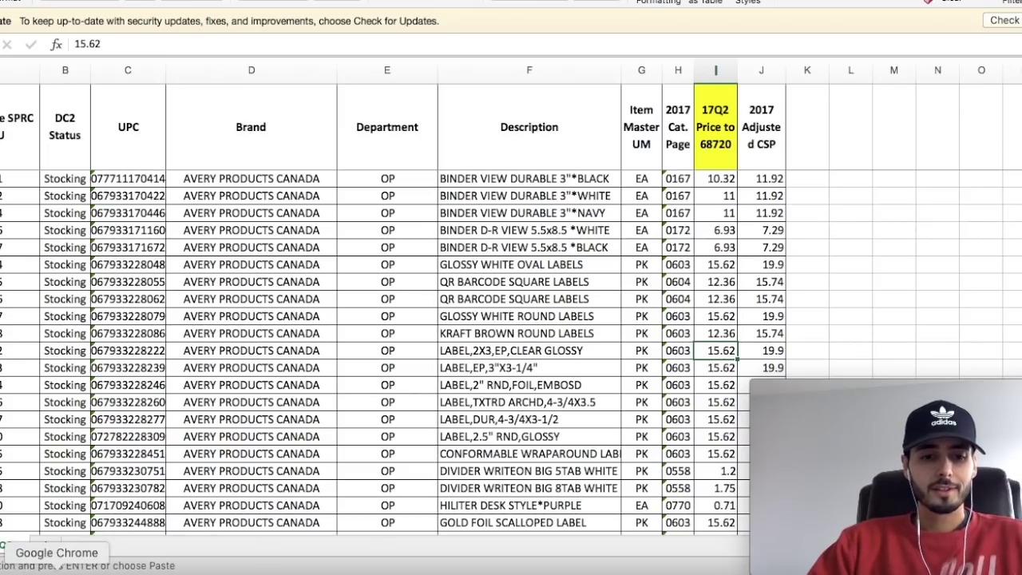
Switch the FBA Revenue Calculator's marketplace from US to CA
left_click(57, 568)
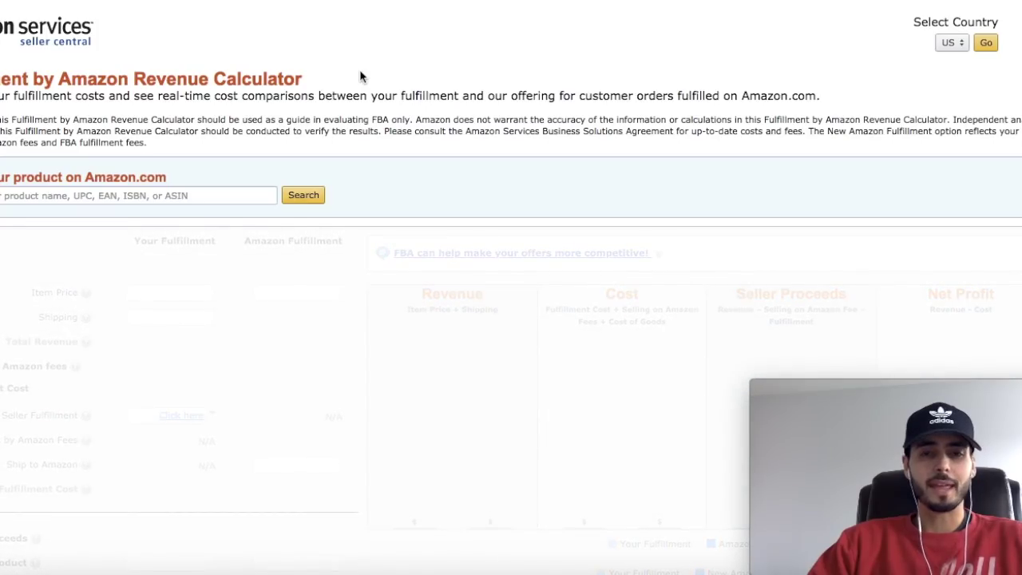
left_click(948, 43)
left_click(950, 62)
left_click(985, 42)
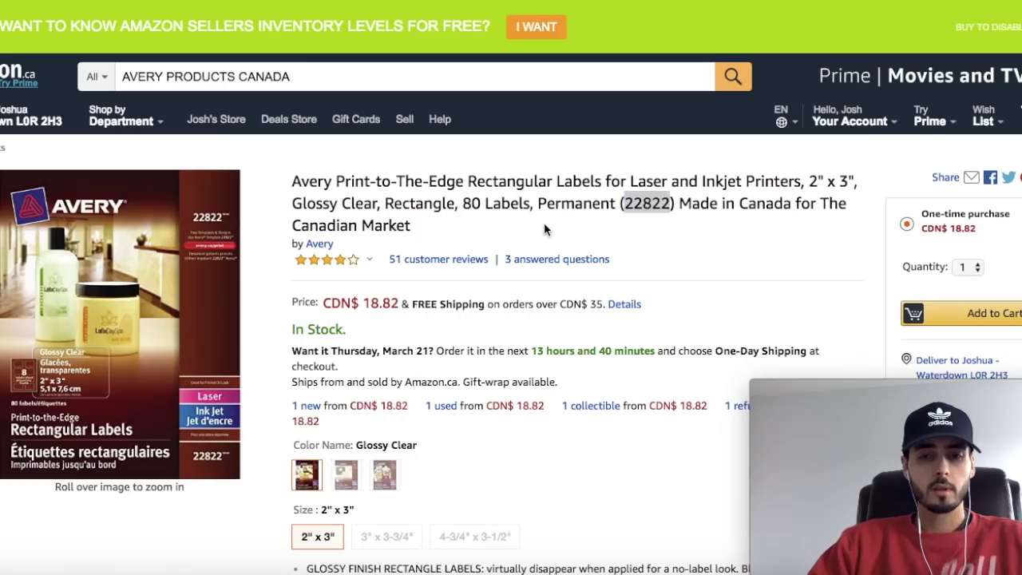
Select the ASIN B00EHE23VO in the 22822 listing's Additional Information
scroll(551, 219, "down", 5)
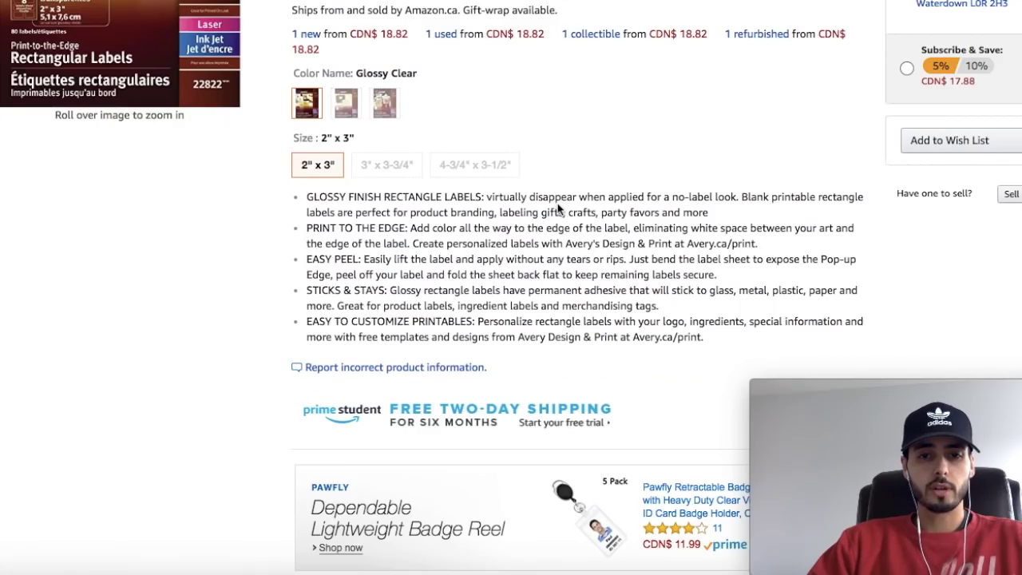
scroll(558, 208, "down", 15)
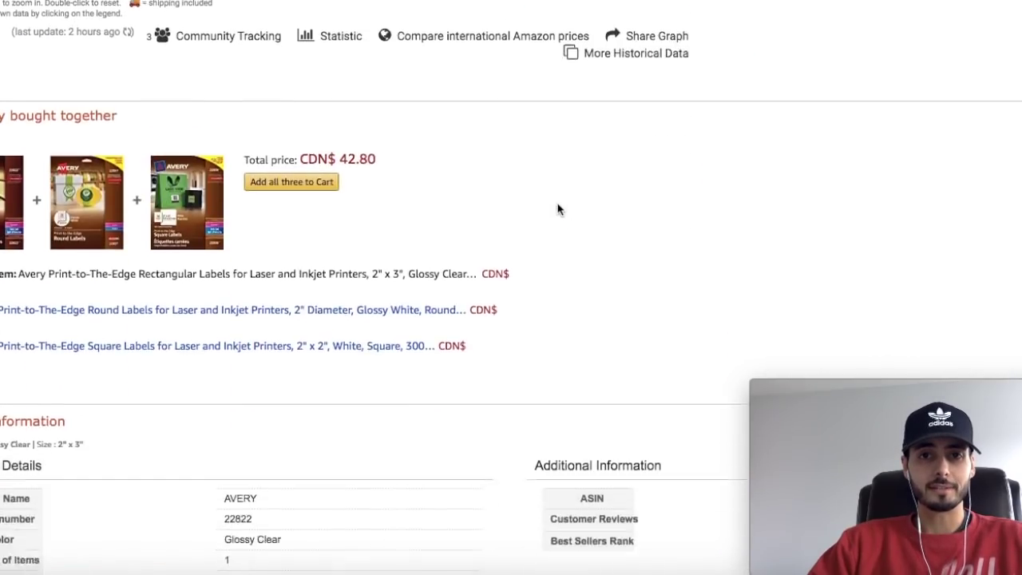
scroll(557, 208, "down", 5)
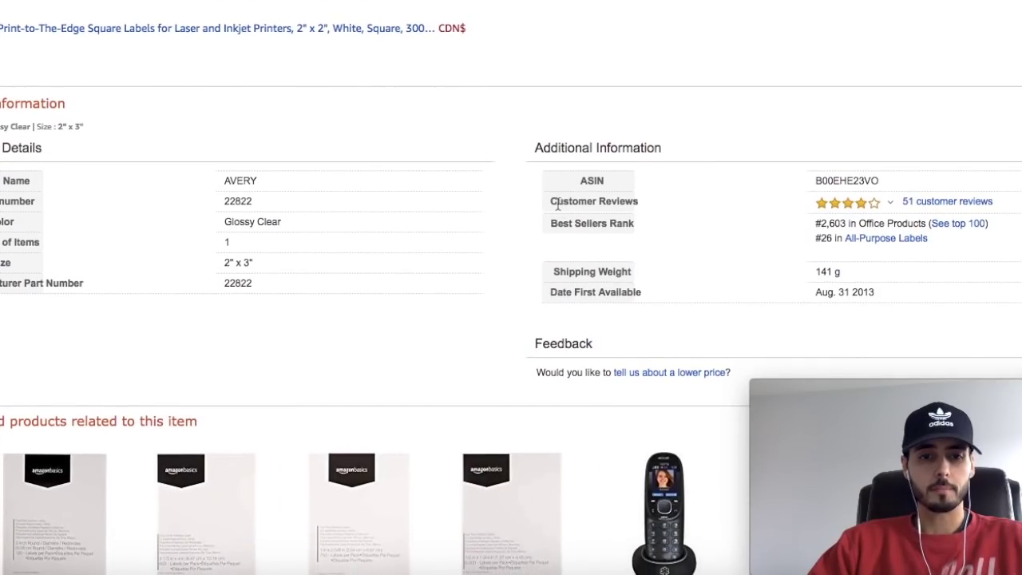
scroll(557, 205, "down", 1)
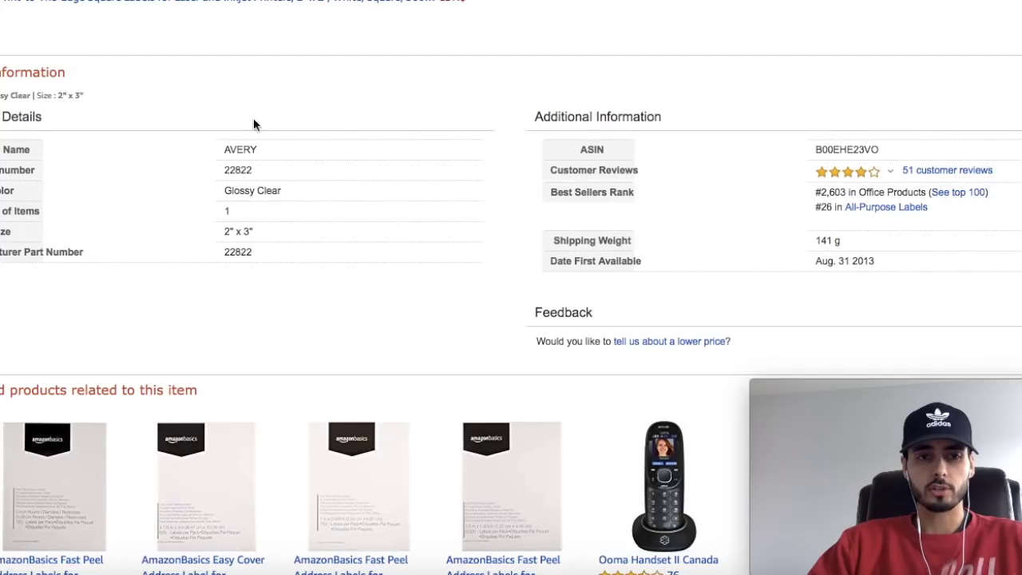
double_click(836, 149)
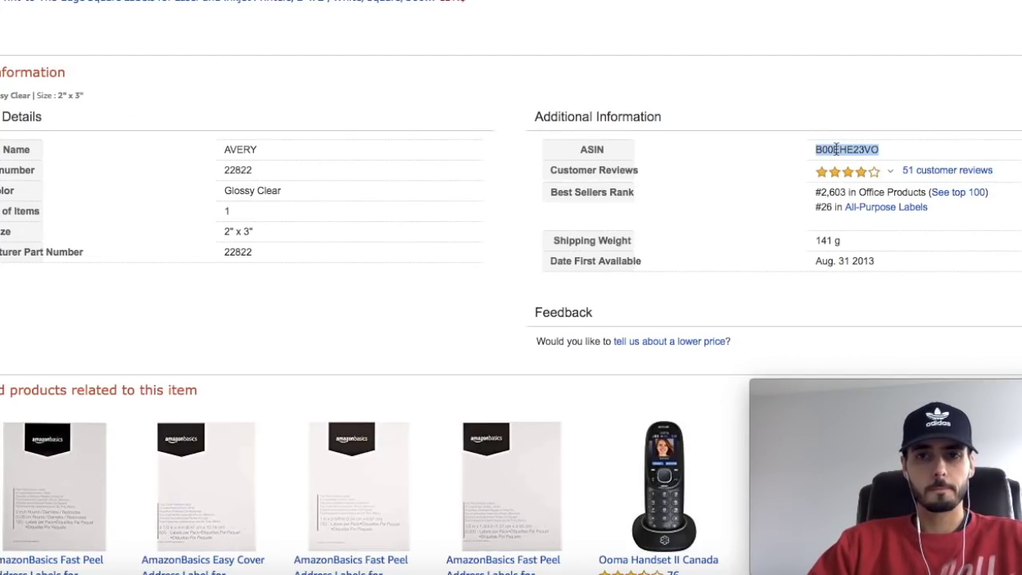
Look up ASIN B00EHE23VO in the revenue calculator and focus the Amazon Fulfilment item price field
key("ctrl+Tab")
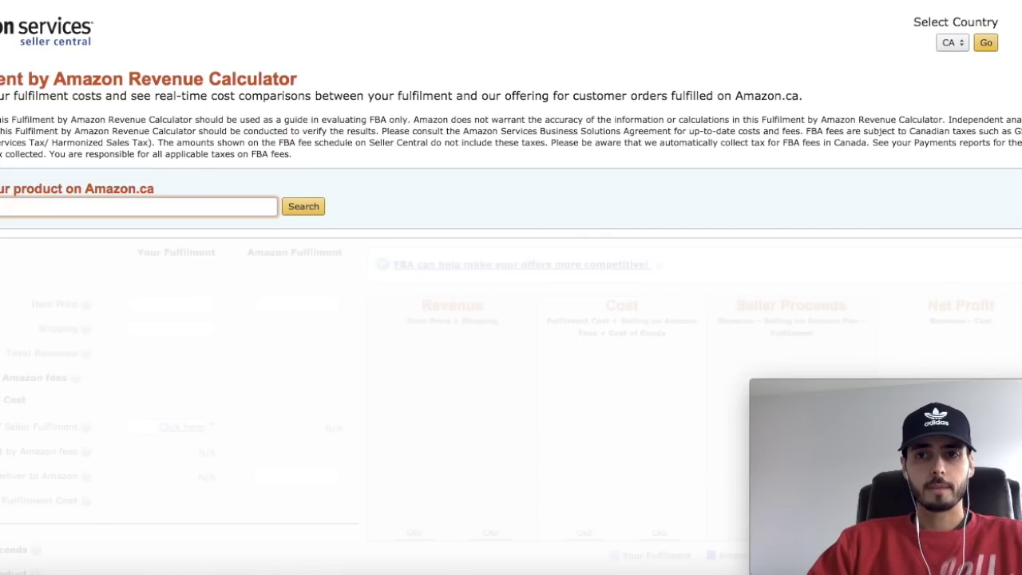
type("B00EHE23VO")
key("Return")
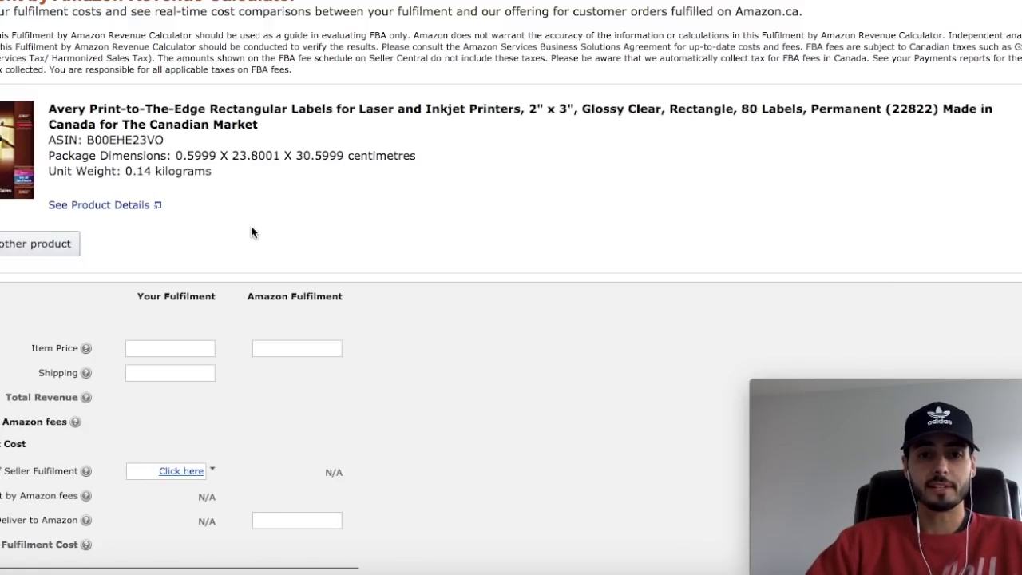
scroll(251, 232, "up", 2)
scroll(251, 228, "down", 3)
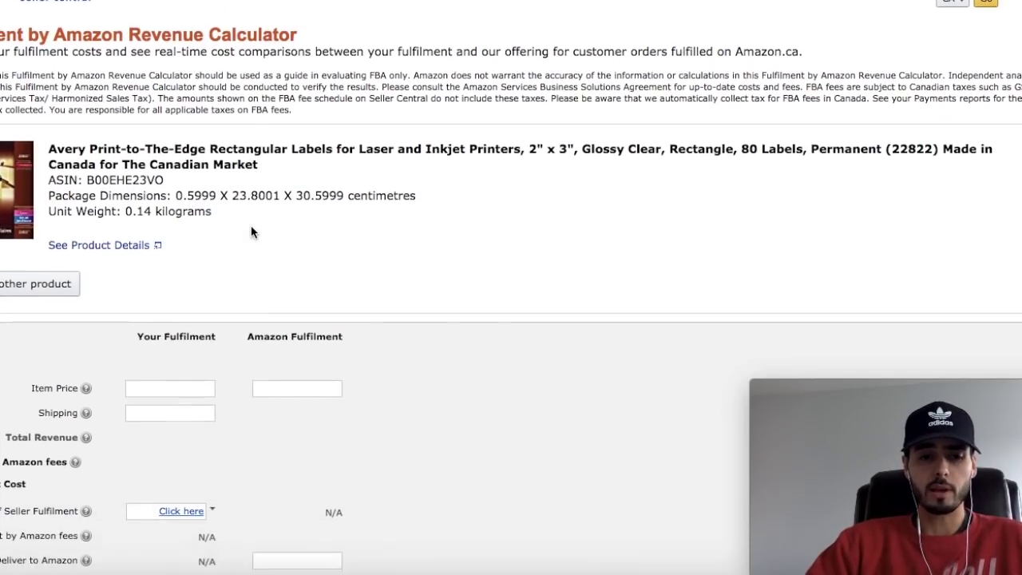
scroll(251, 230, "up", 1)
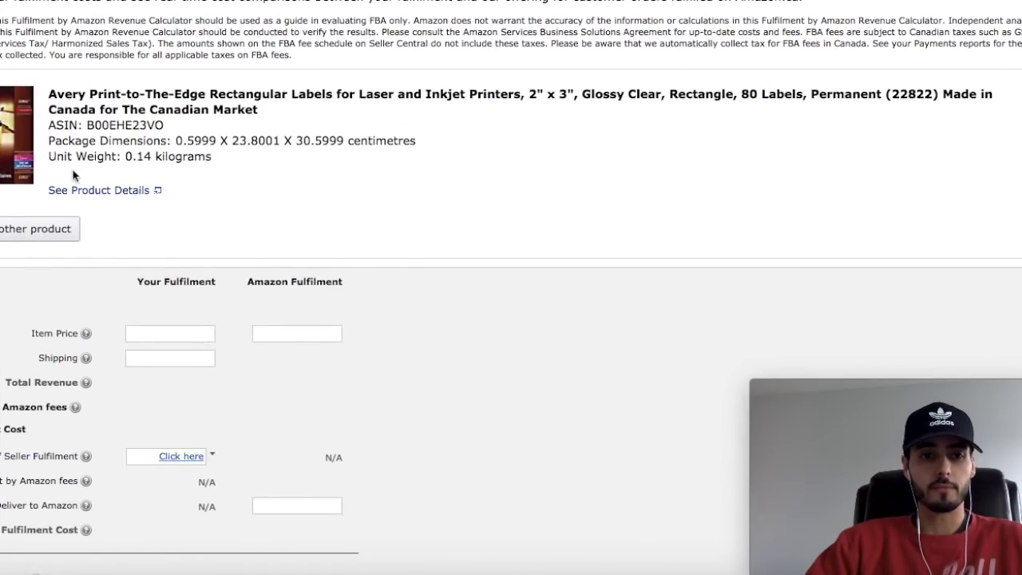
scroll(324, 194, "down", 1)
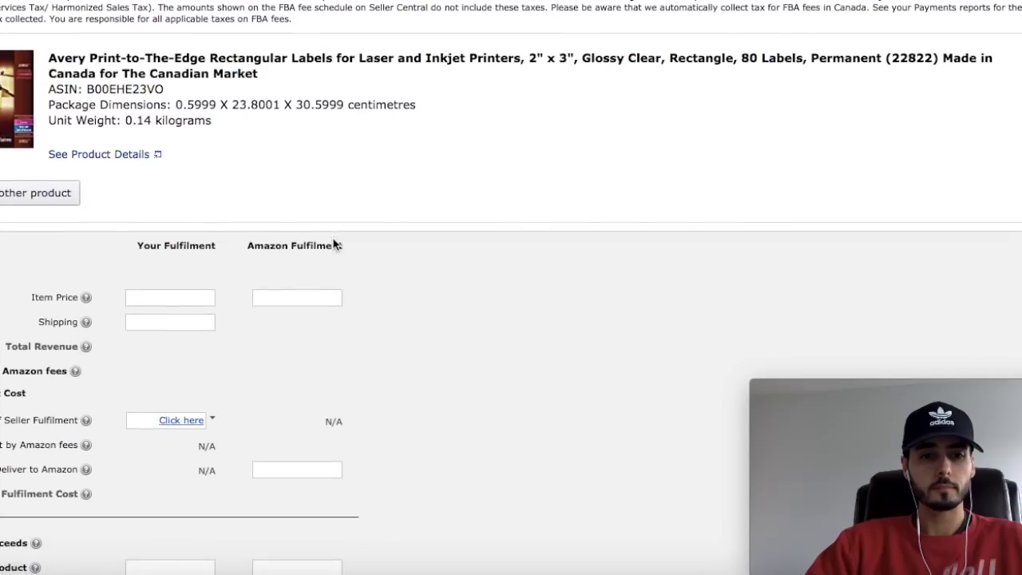
left_click(319, 292)
scroll(319, 293, "down", 3)
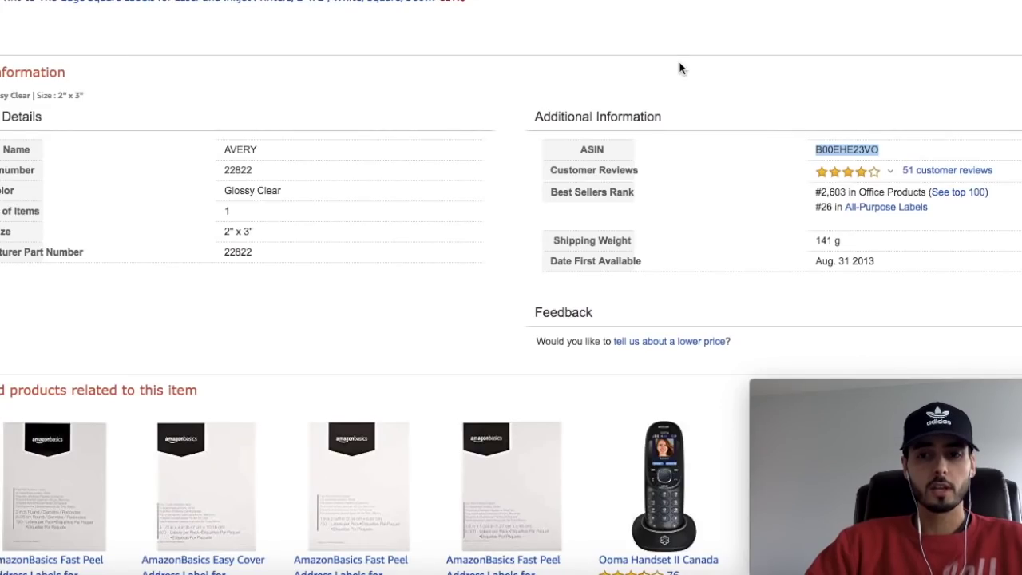
Check the AMZScout FBA fee estimate for the 22822 listing, then close the panel
scroll(679, 61, "up", 15)
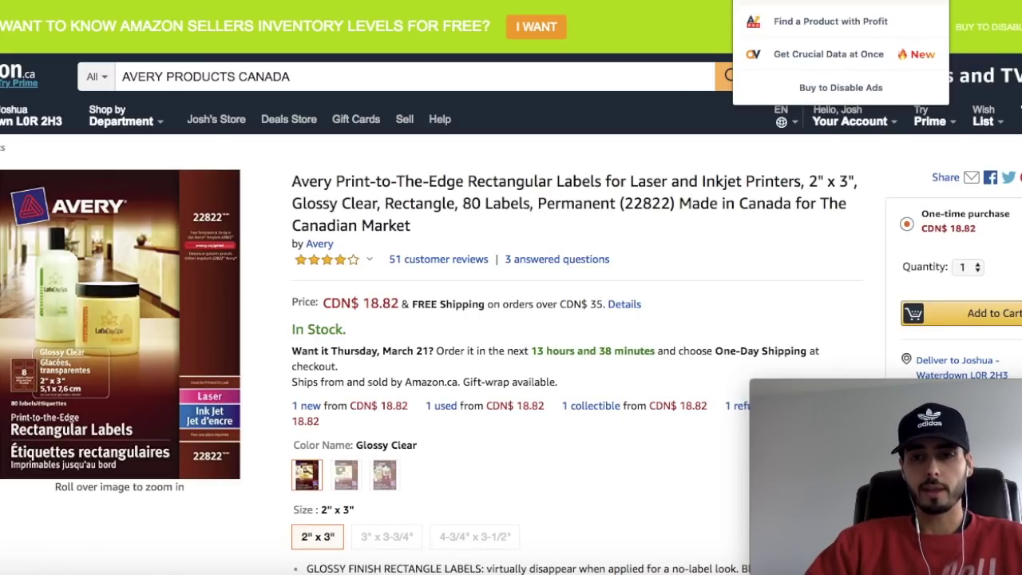
left_click(900, 2)
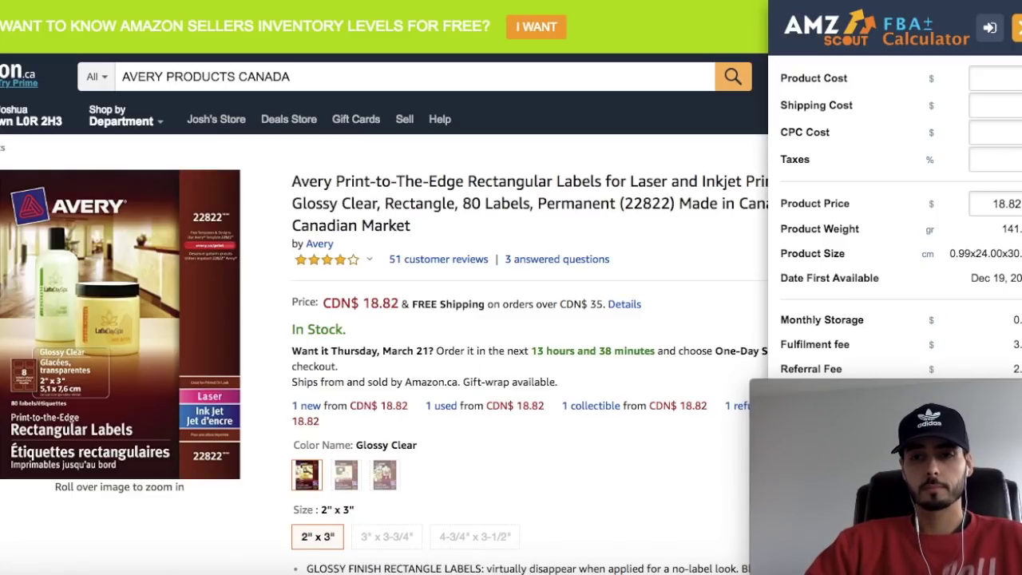
left_click(1016, 25)
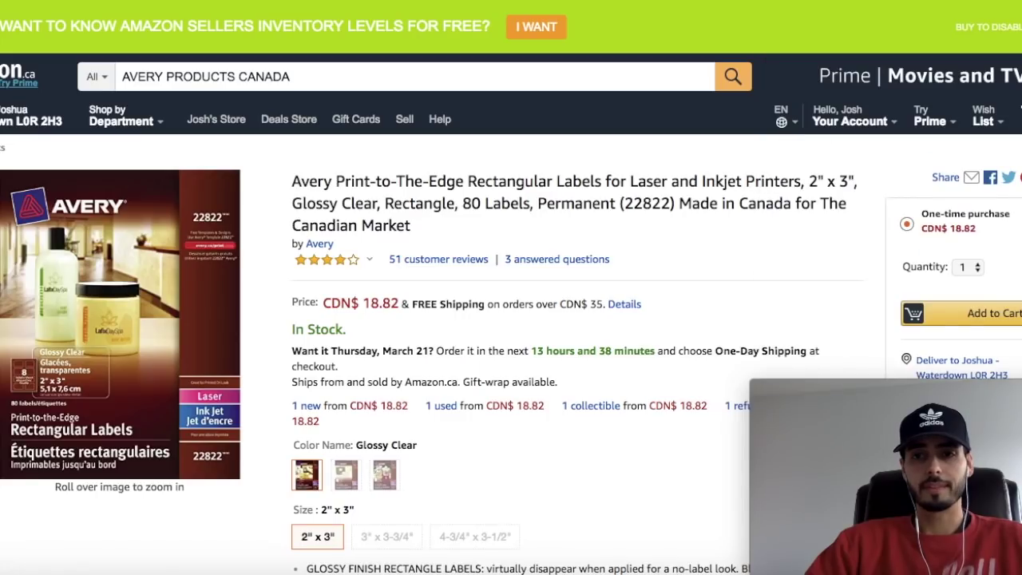
Enter the CDN$ 18.82 listing price as the calculator's item price
double_click(377, 301)
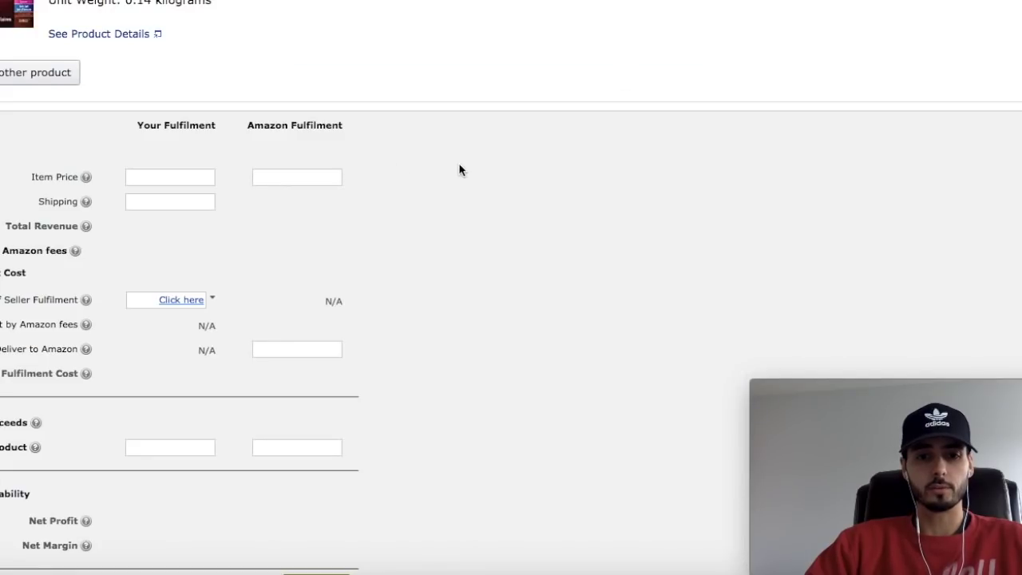
left_click(295, 173)
type("88.82")
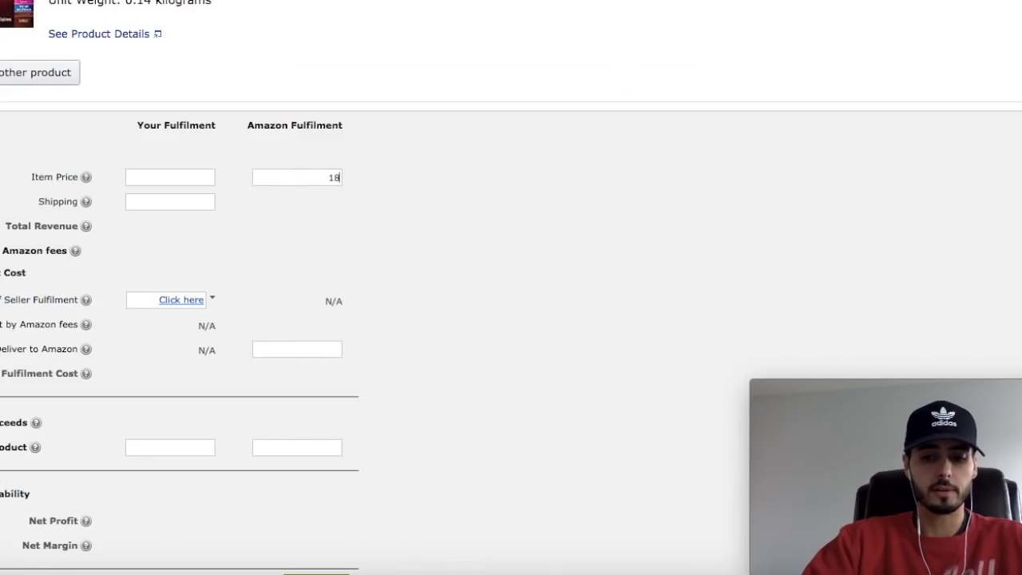
scroll(330, 319, "down", 3)
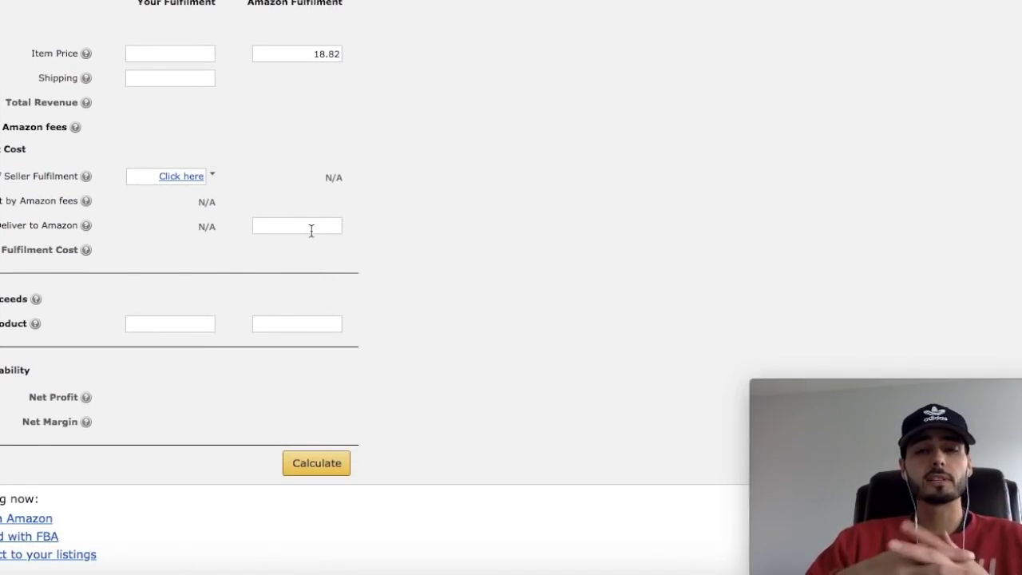
Set the Deliver to Amazon cost to .50
left_click(312, 229)
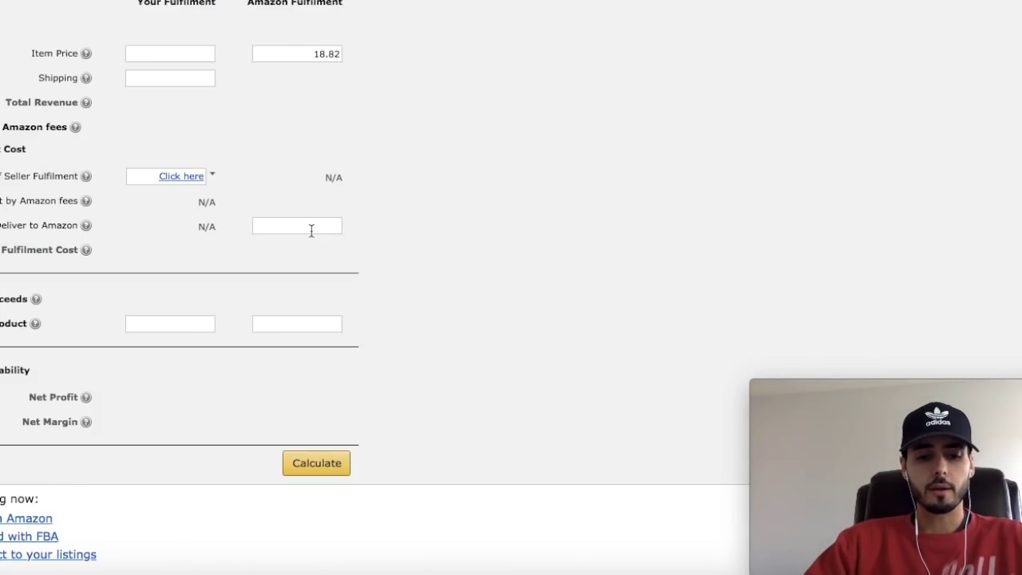
left_click(312, 229)
type(".50")
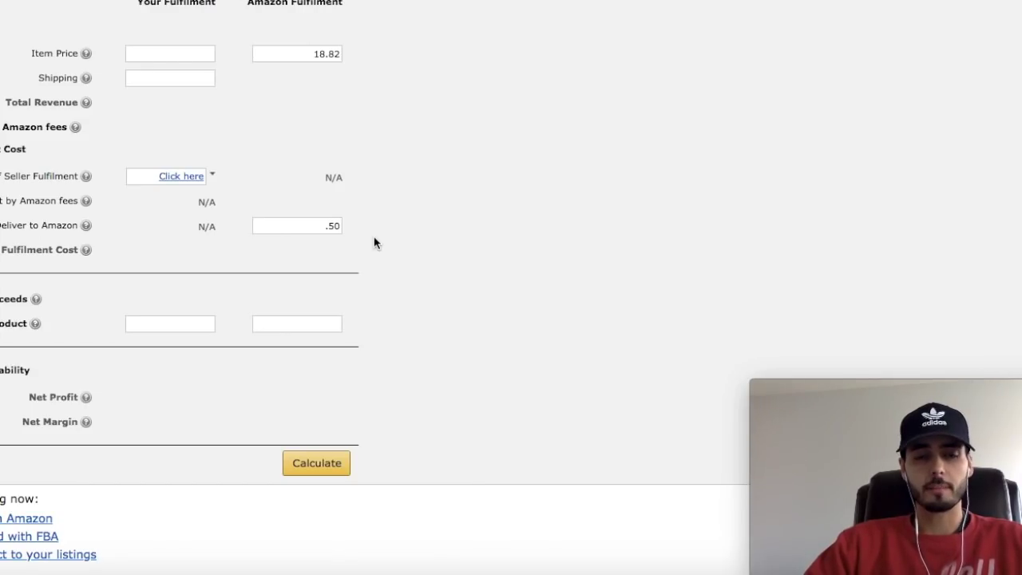
scroll(374, 243, "down", 1)
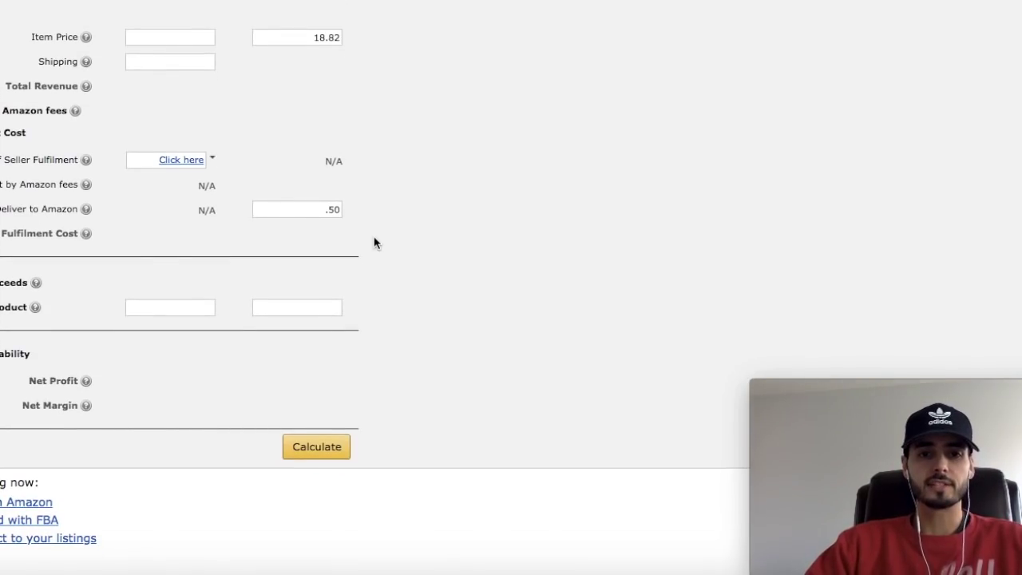
double_click(328, 209)
left_click(386, 221)
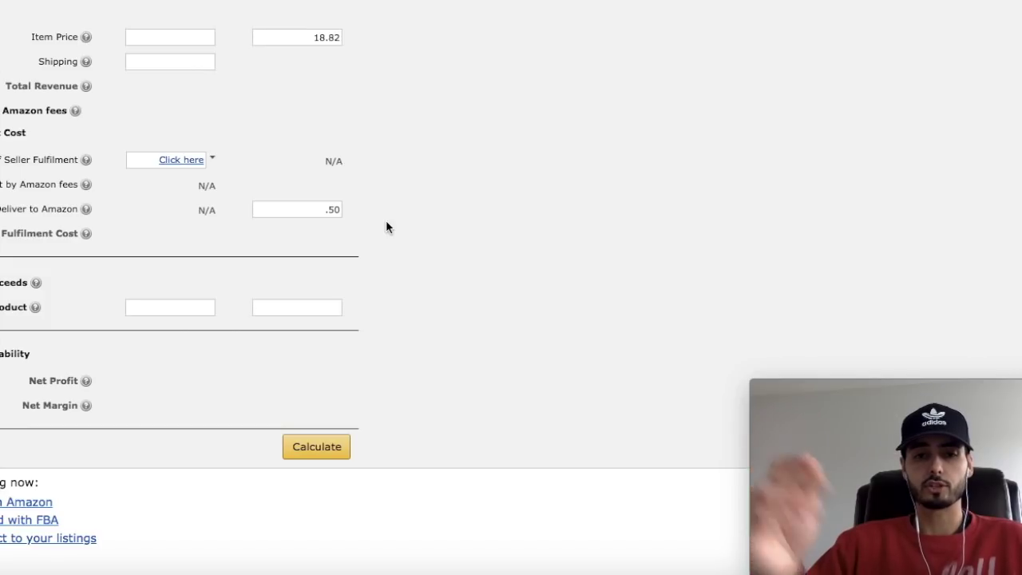
Enter 15.62 as the cost of product and calculate fees and profit
left_click(315, 304)
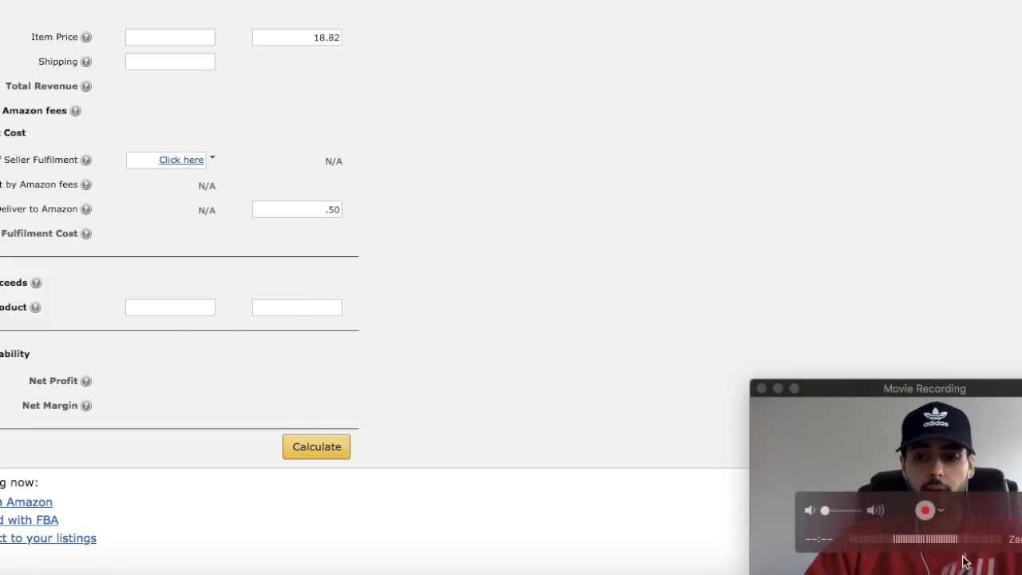
left_click(944, 569)
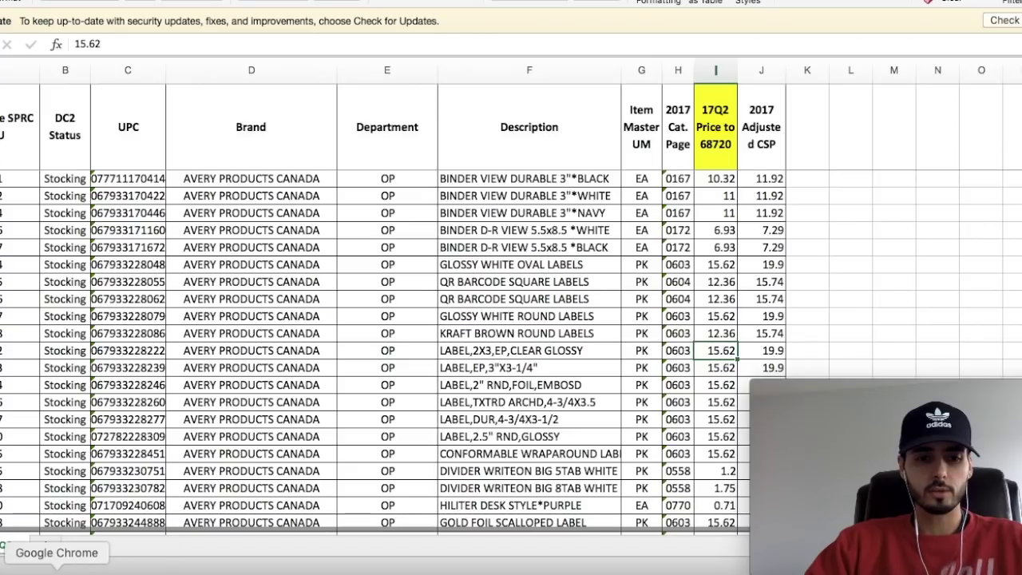
left_click(57, 568)
type("15")
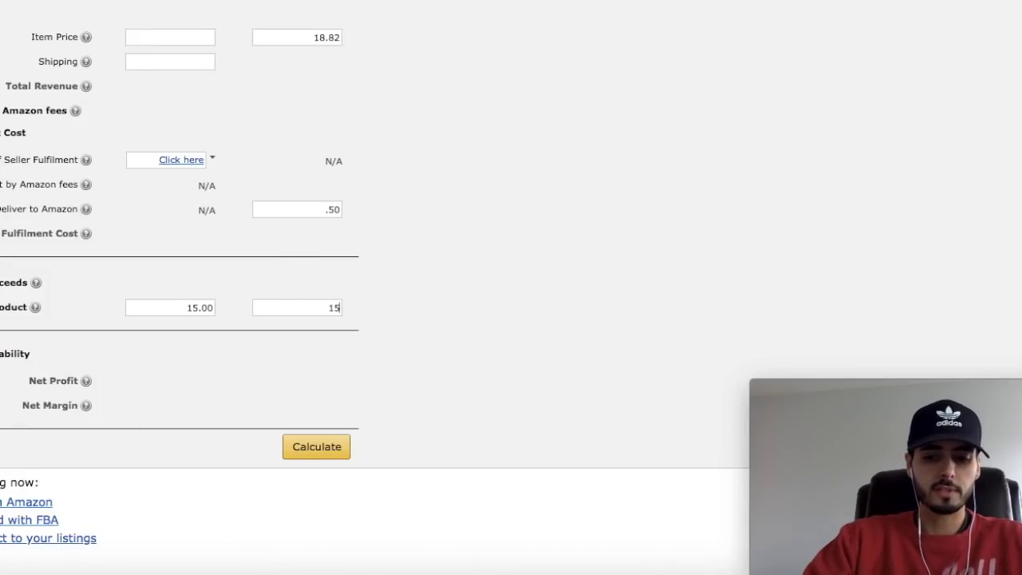
type(".62")
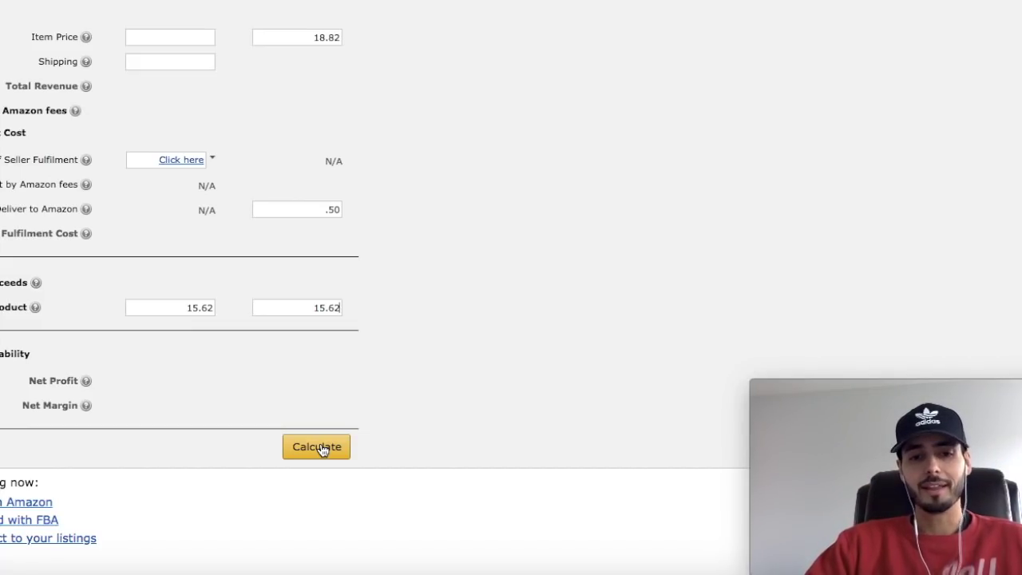
left_click(322, 449)
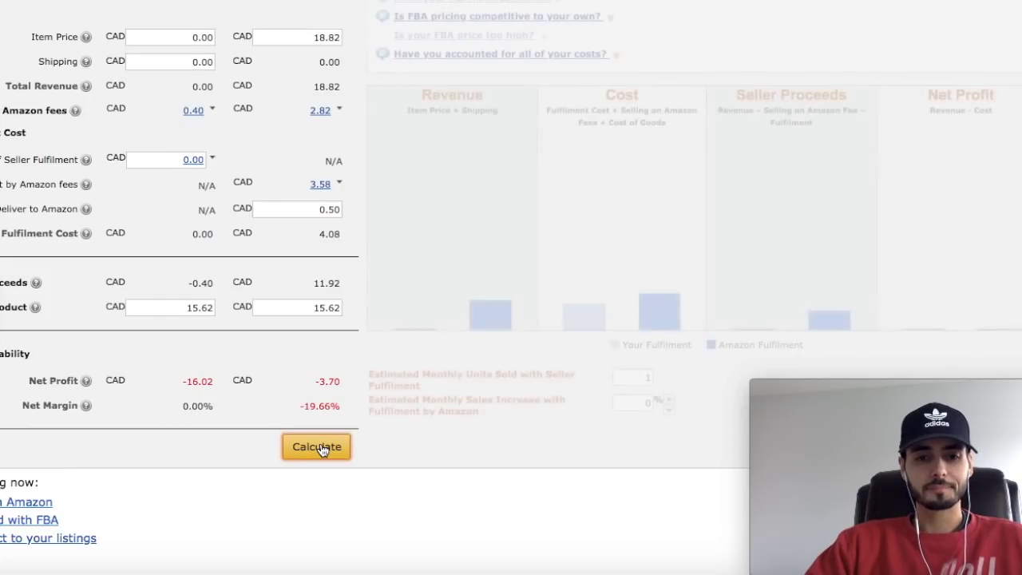
Highlight the -3.70 net profit, 15.62 product cost, 18.82 item price and net margin results
scroll(375, 344, "up", 2)
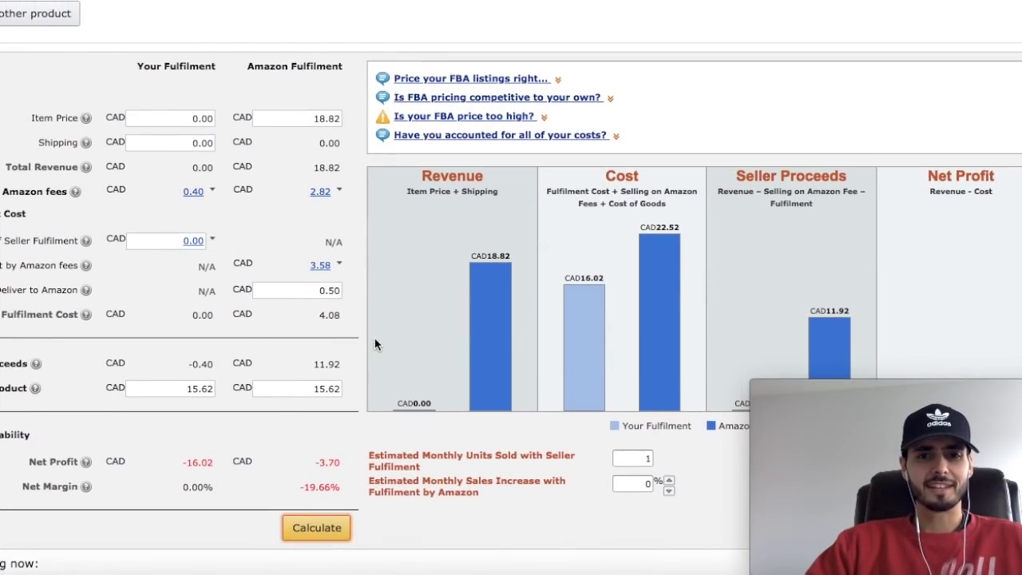
double_click(330, 464)
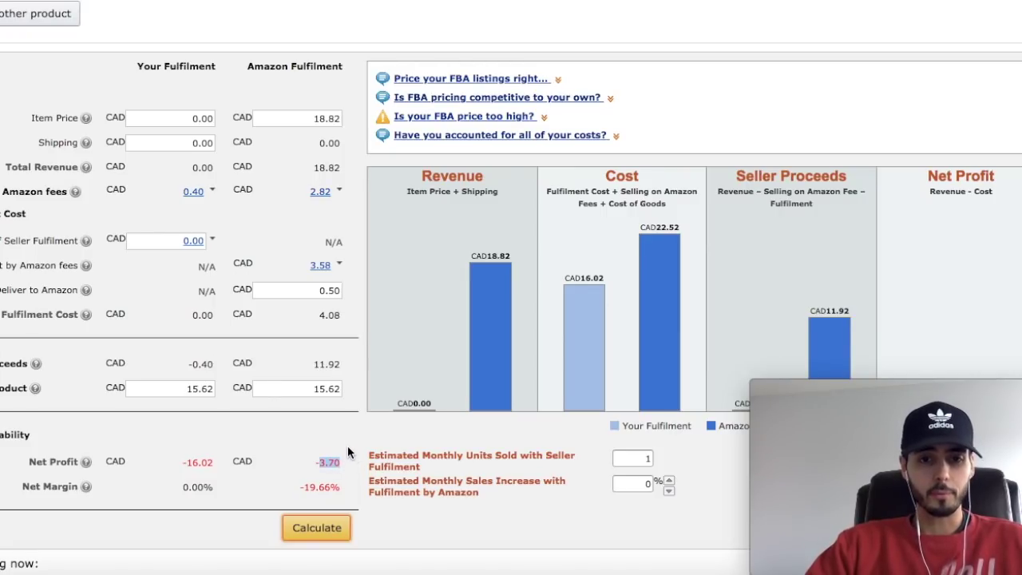
double_click(328, 389)
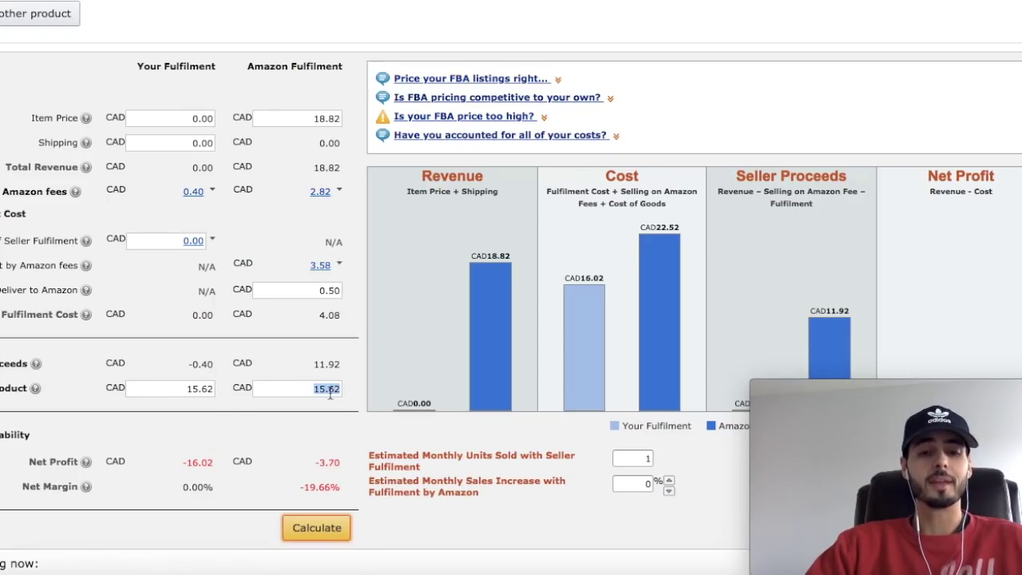
double_click(328, 118)
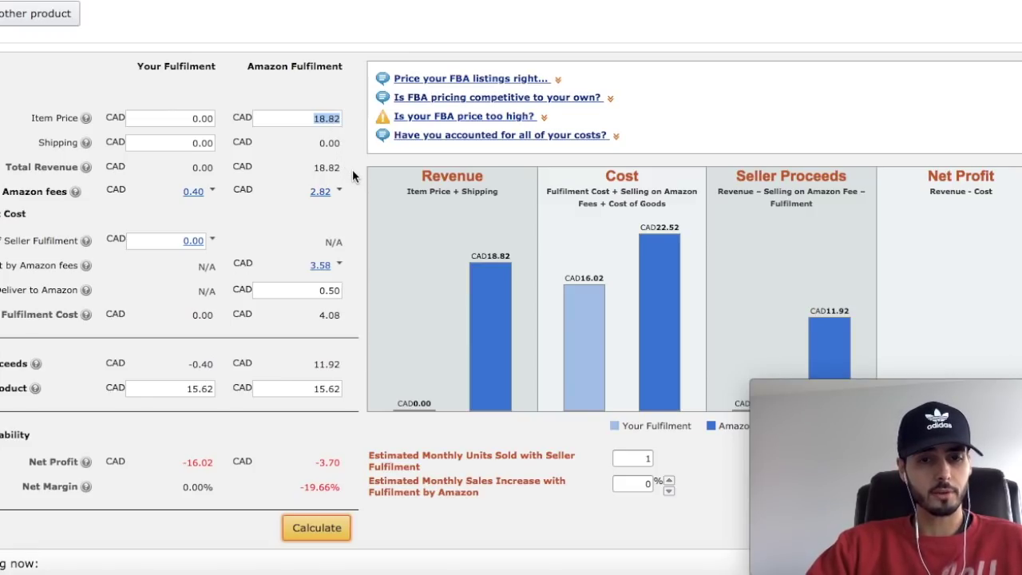
scroll(356, 333, "down", 2)
double_click(325, 404)
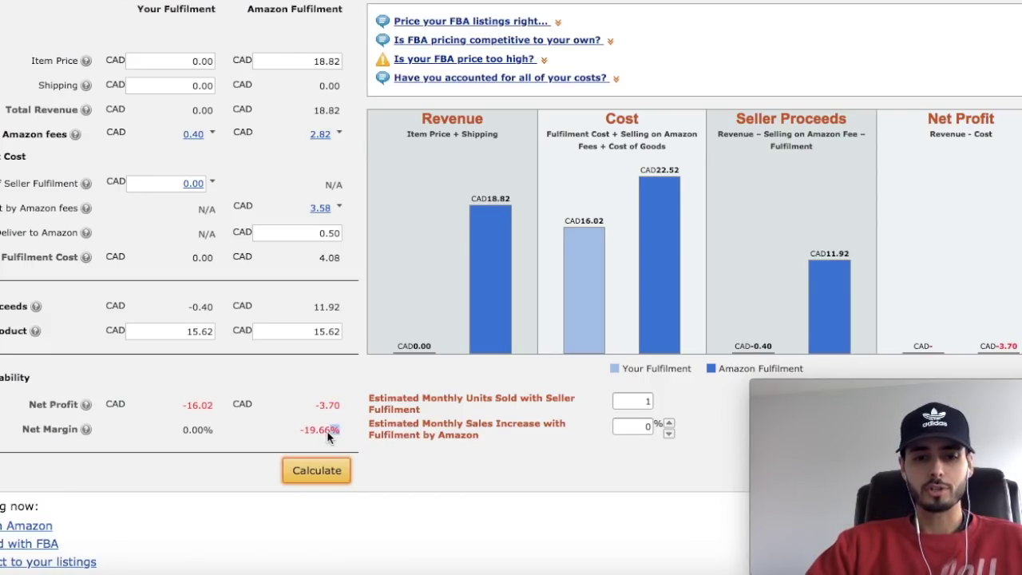
left_click(305, 431)
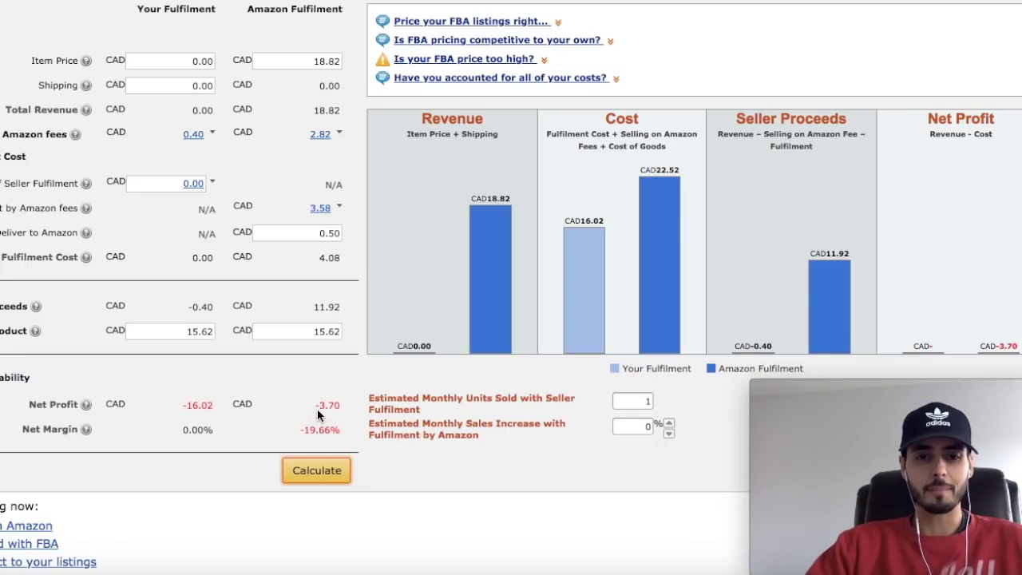
left_click_drag(316, 408, 339, 410)
left_click(339, 410)
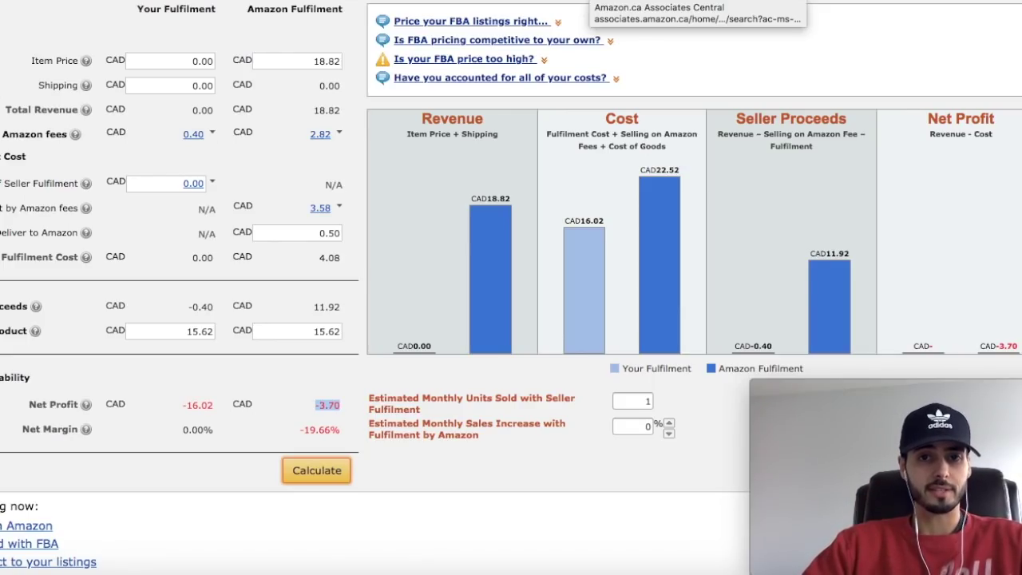
key("ctrl+Tab")
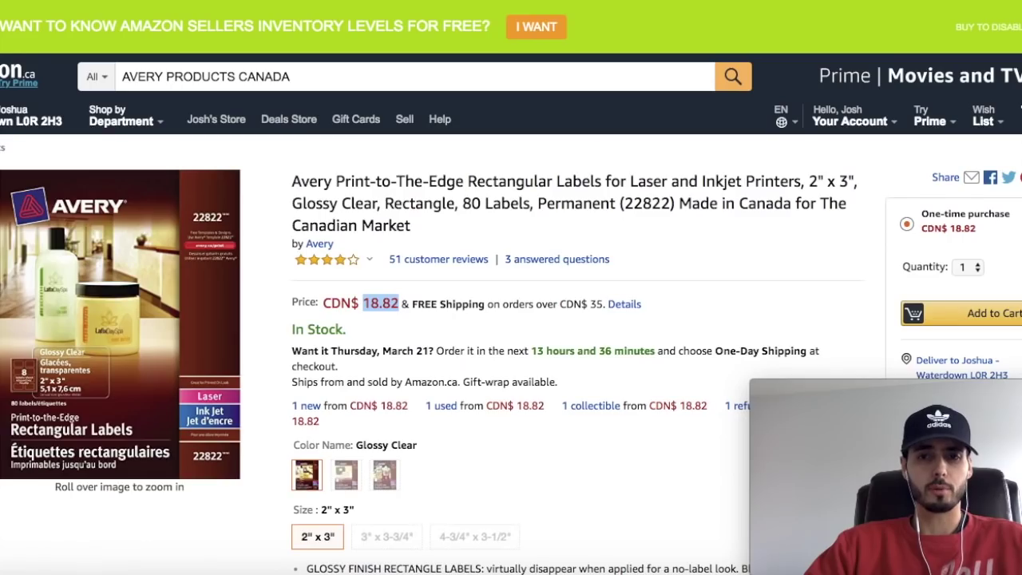
scroll(576, 239, "down", 2)
left_click(546, 264)
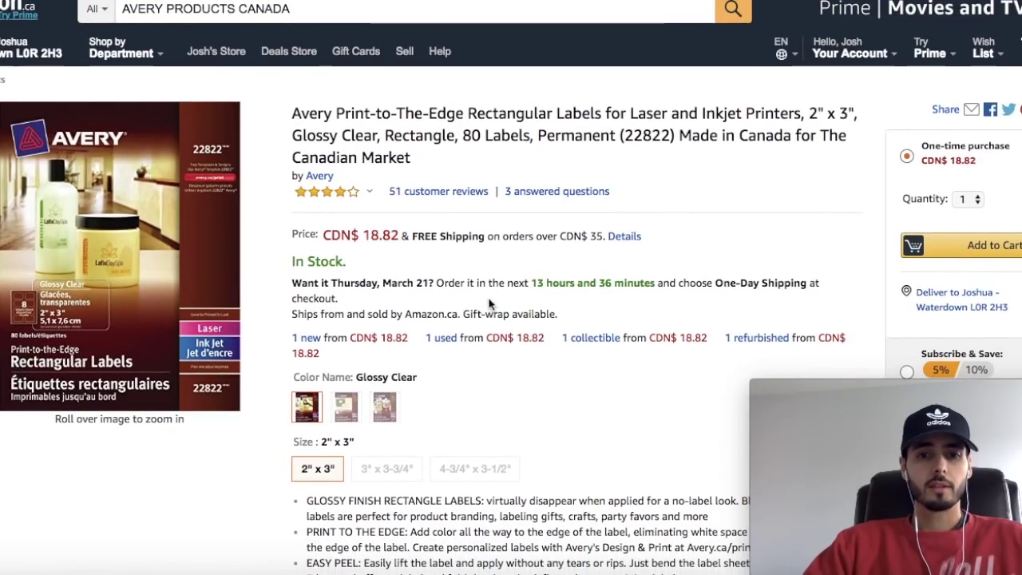
left_click_drag(406, 315, 446, 317)
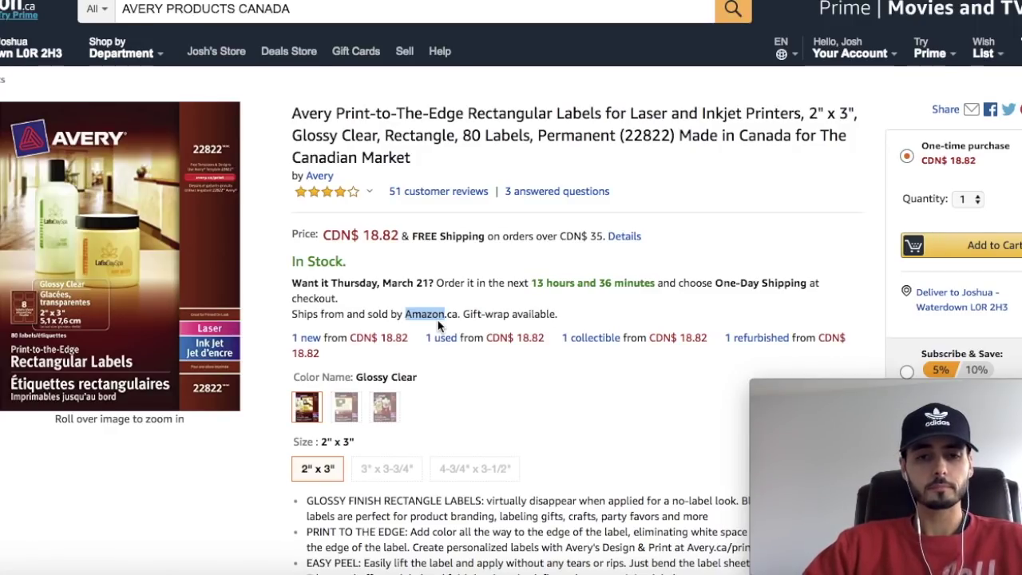
triple_click(394, 236)
scroll(490, 350, "down", 1)
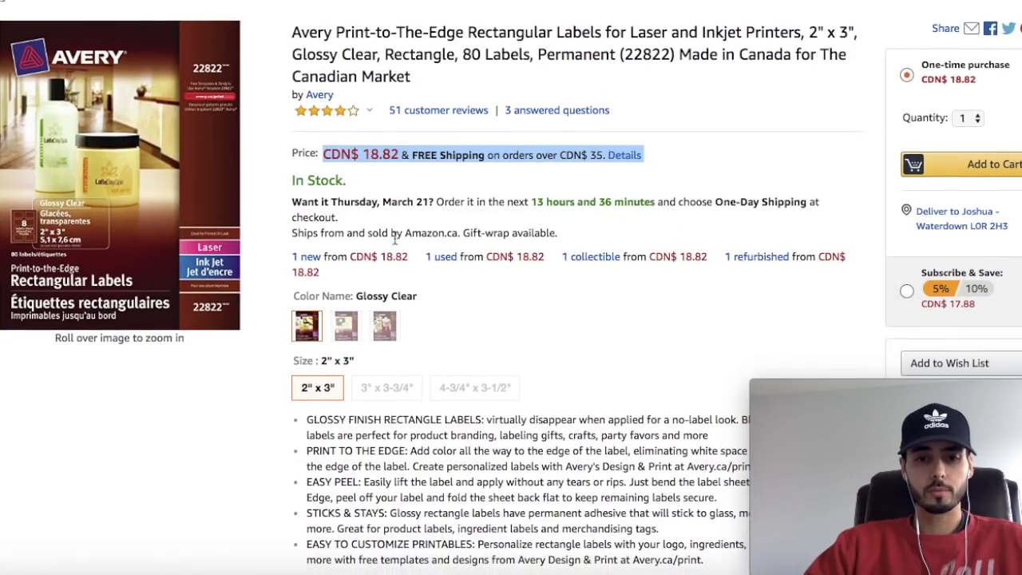
left_click(491, 349)
scroll(490, 349, "down", 1)
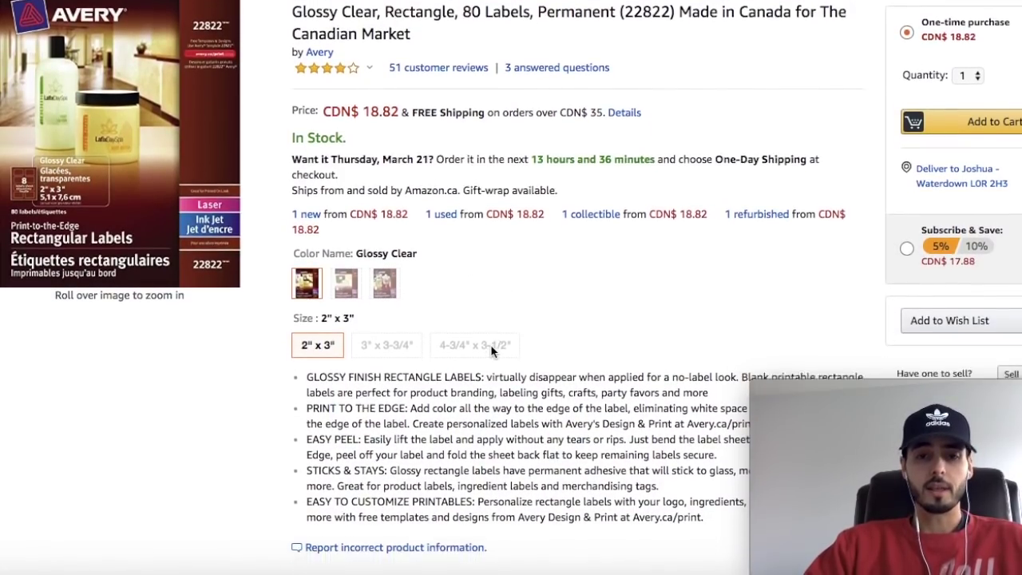
scroll(491, 349, "down", 4)
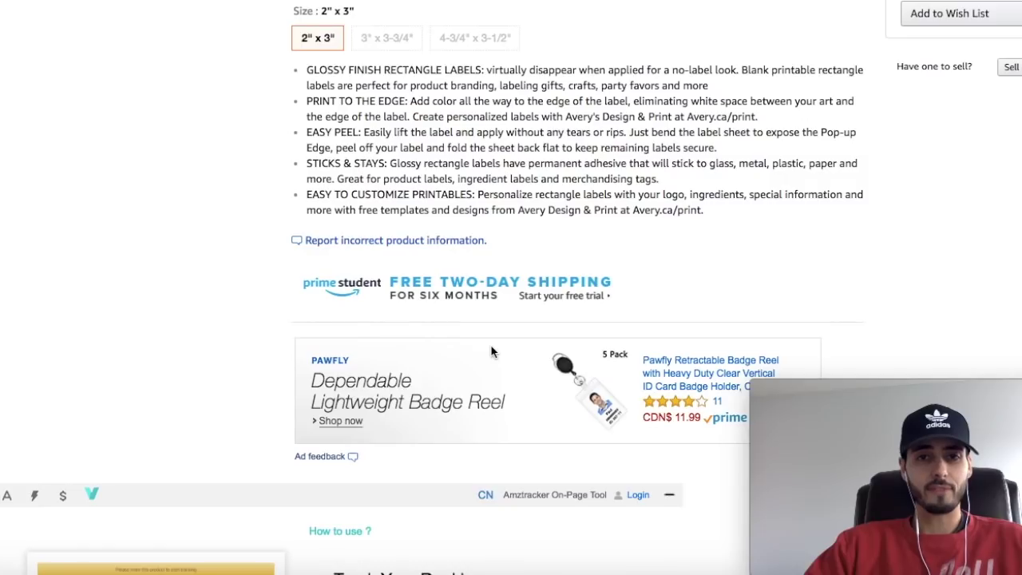
scroll(491, 349, "down", 10)
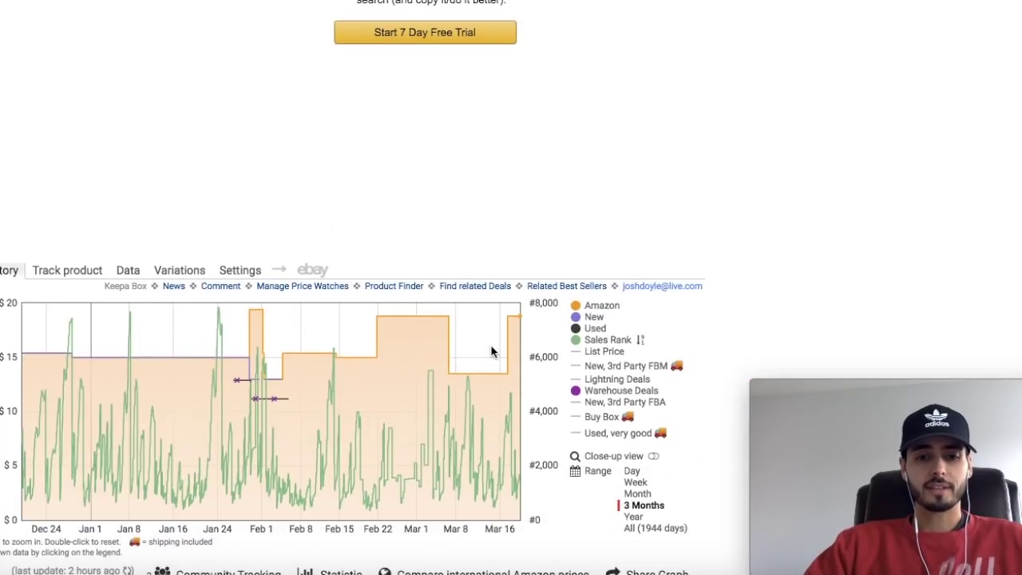
scroll(491, 349, "down", 2)
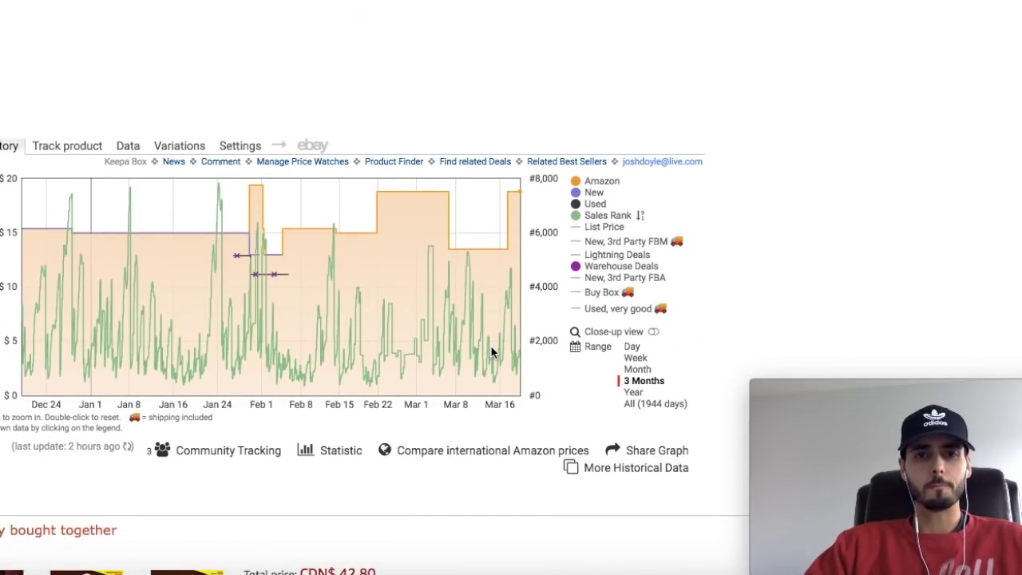
mouse_move(490, 353)
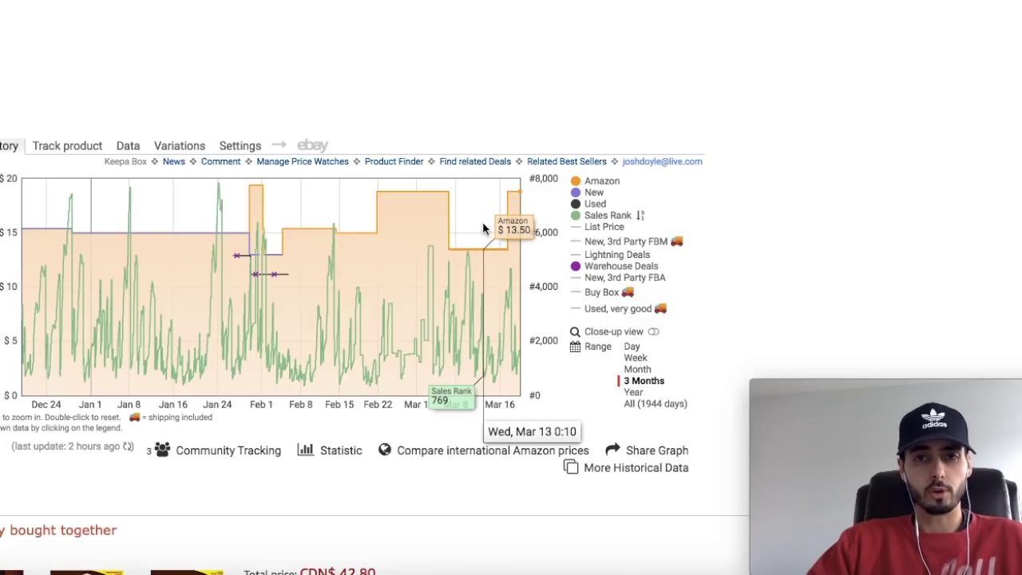
mouse_move(347, 460)
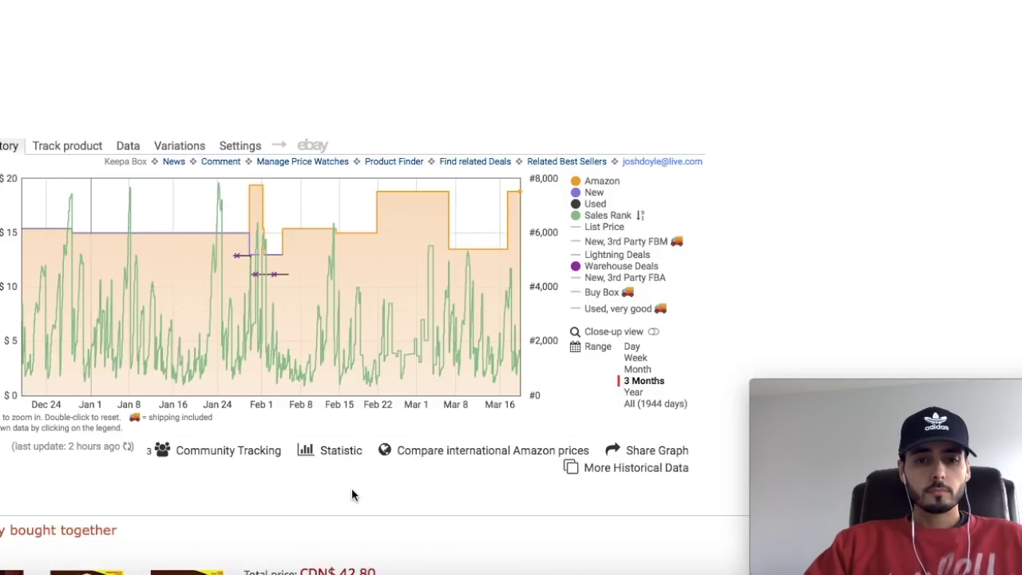
scroll(351, 496, "up", 15)
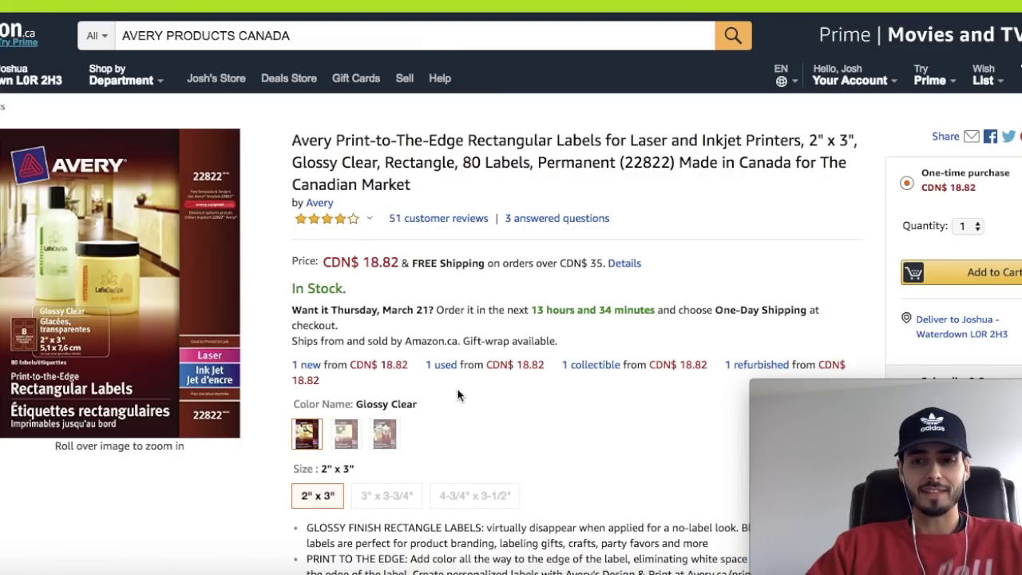
scroll(459, 395, "up", 1)
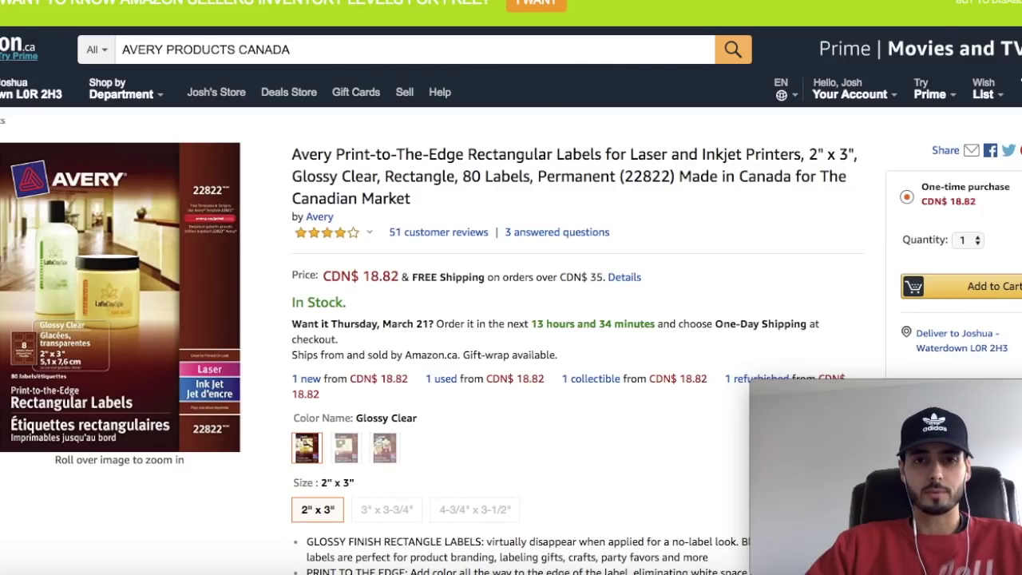
Check the Round Labels listing's 13.90 price and model 4221, then return to the Excel price list
key("alt+Left")
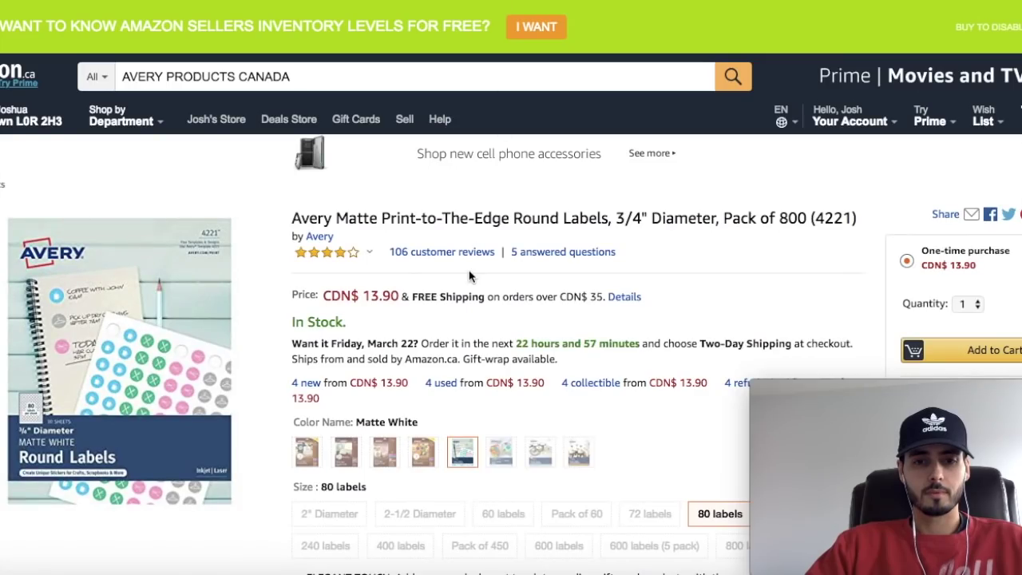
scroll(469, 276, "down", 1)
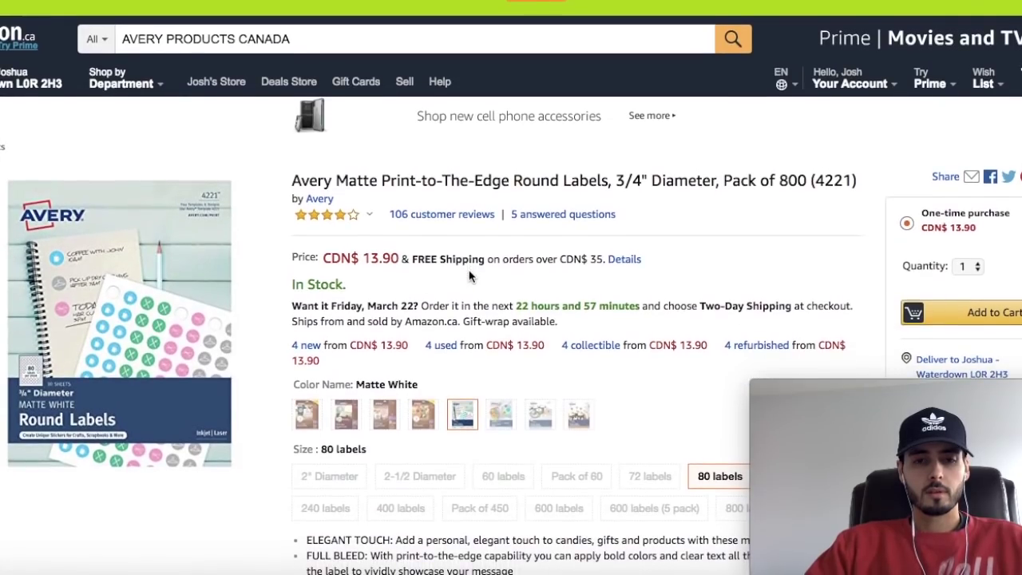
double_click(381, 259)
left_click(381, 260)
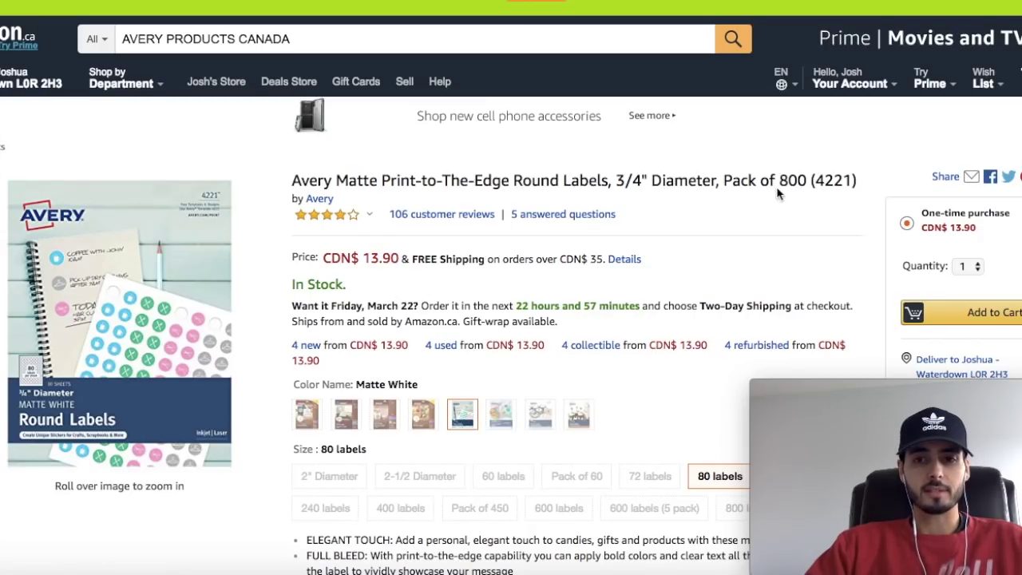
double_click(839, 177)
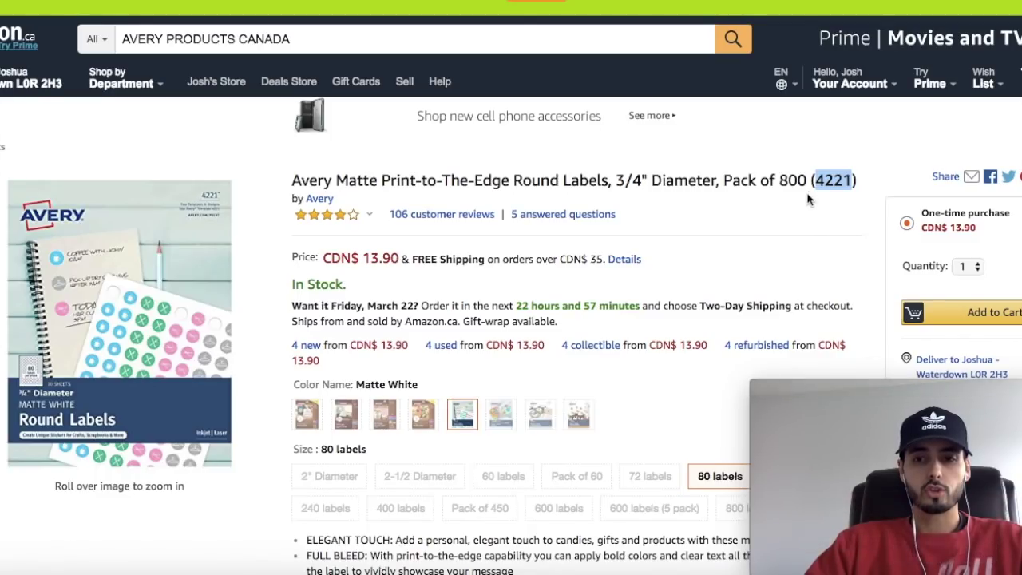
left_click(945, 567)
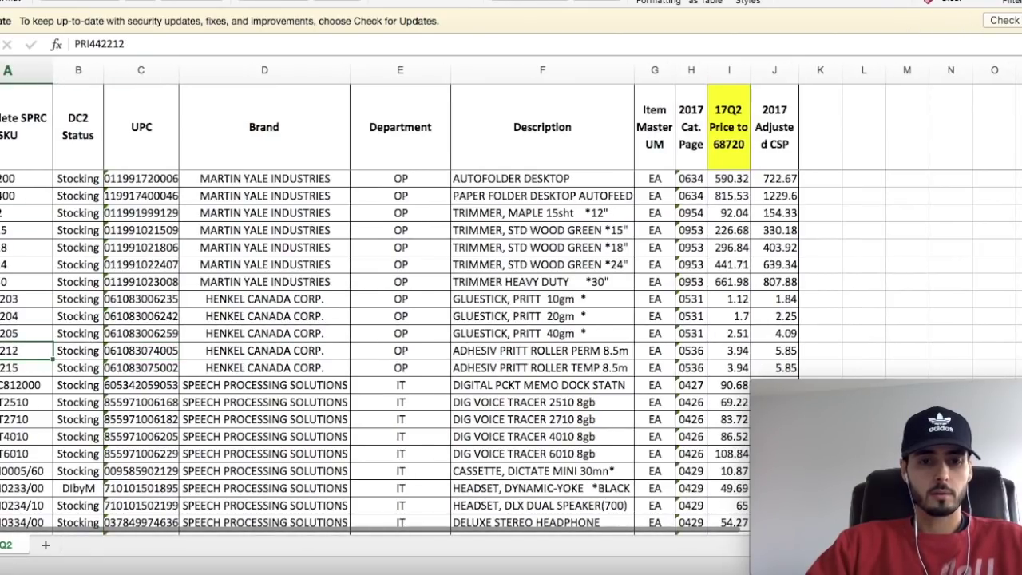
Step down the price list rows and check the Avery item's model number AVE14221
key("Down")
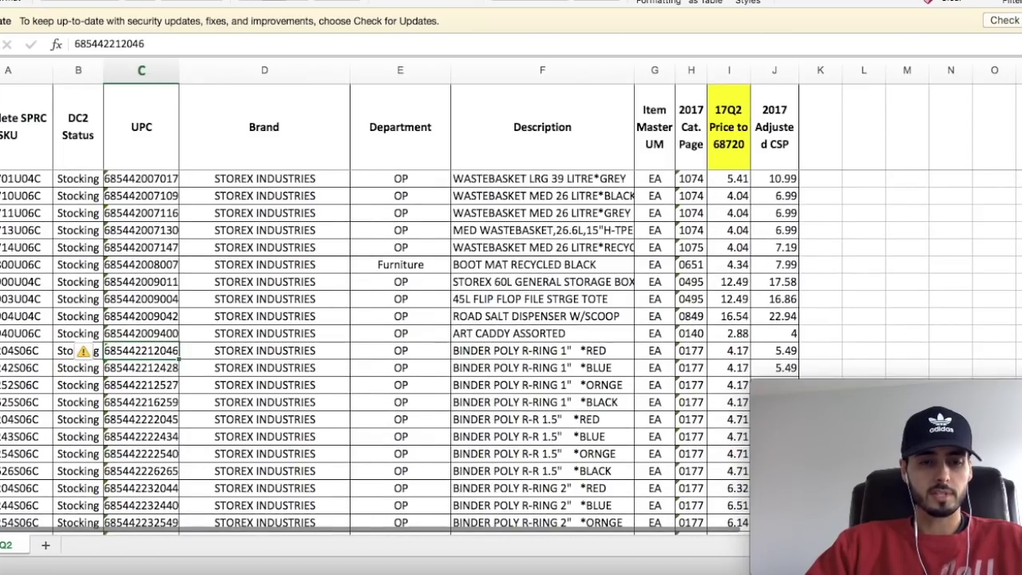
key("Down")
key("Down")
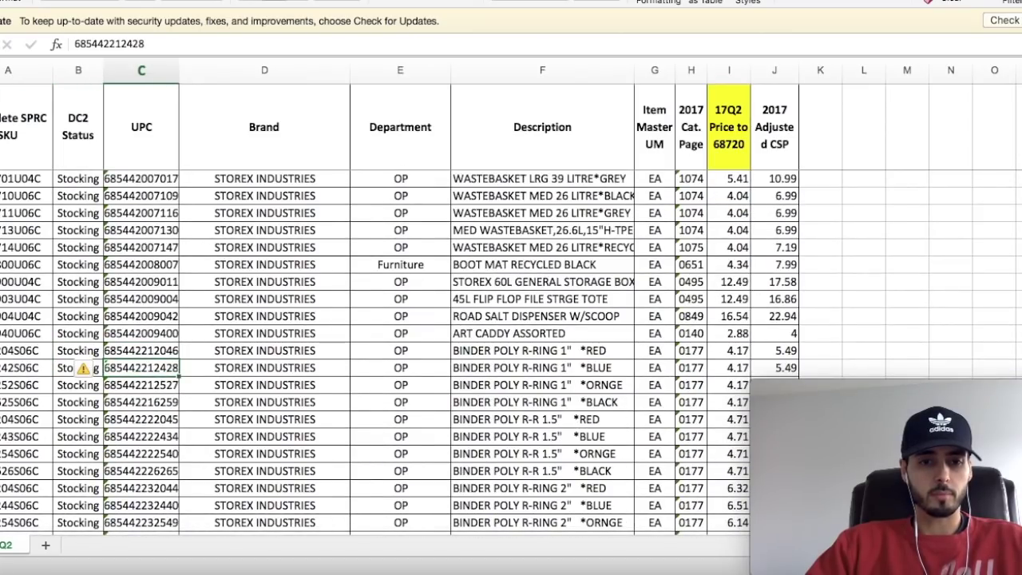
key("Down")
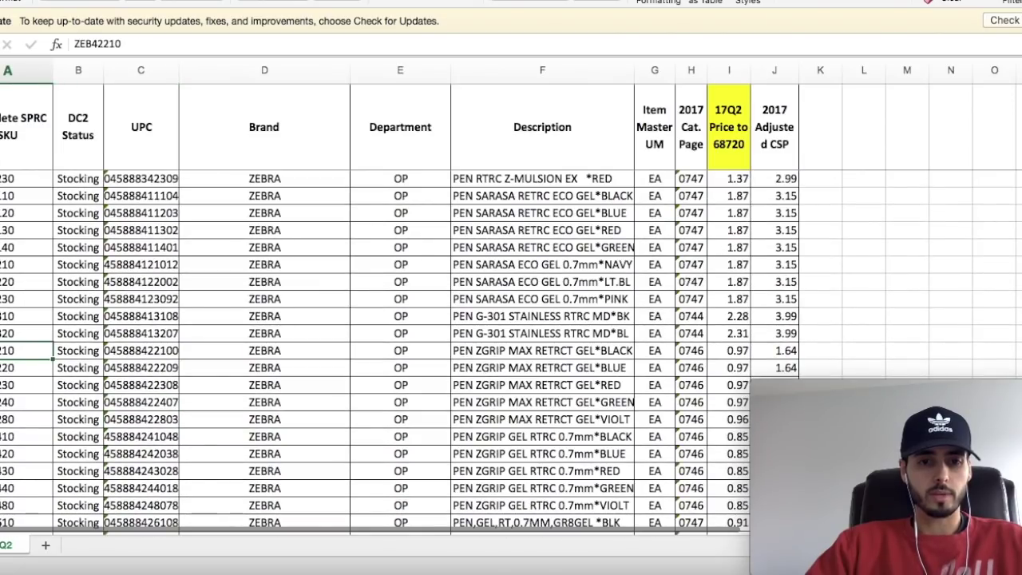
key("Right")
key("Right")
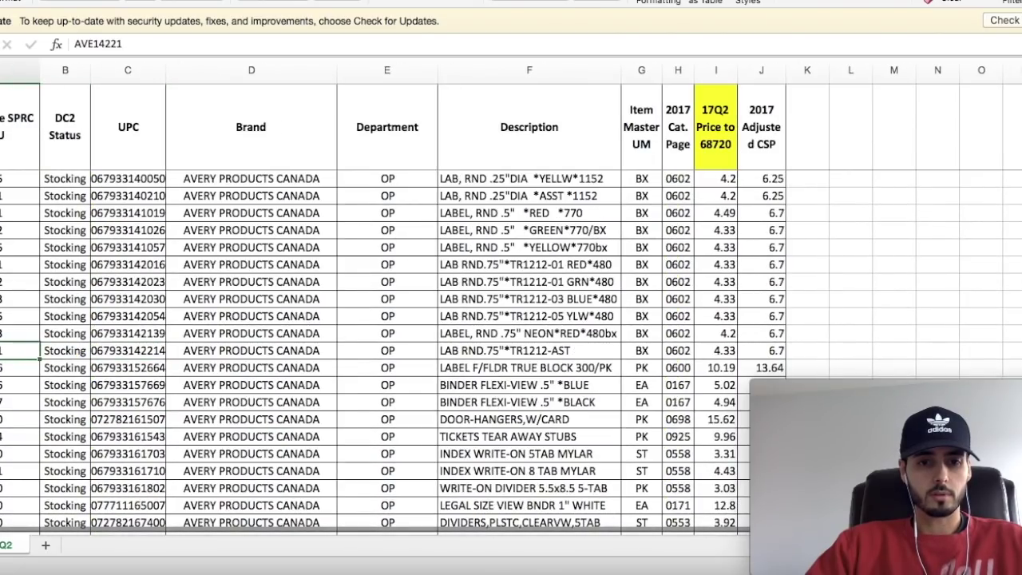
key("Right")
key("Right")
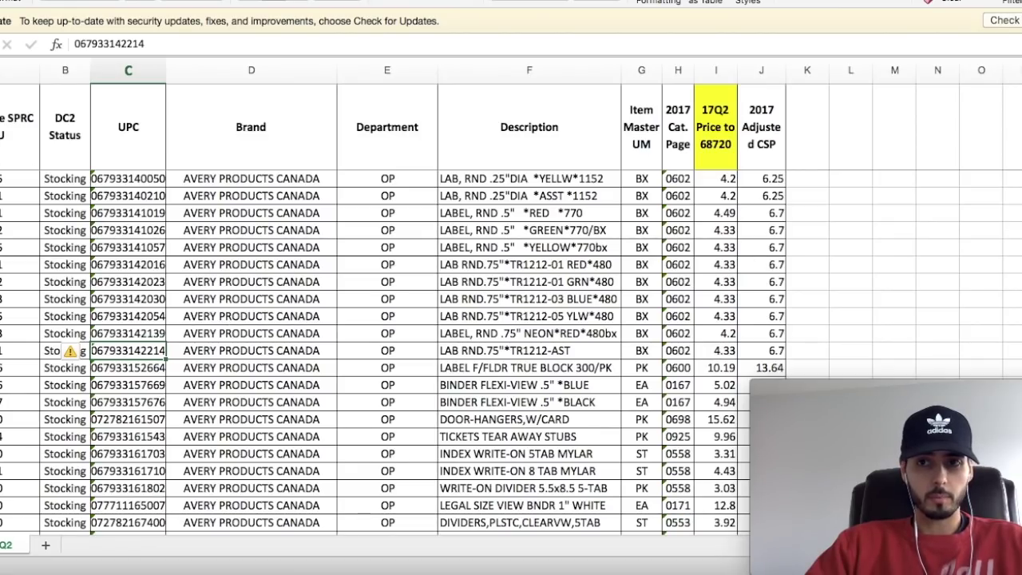
left_click(20, 350)
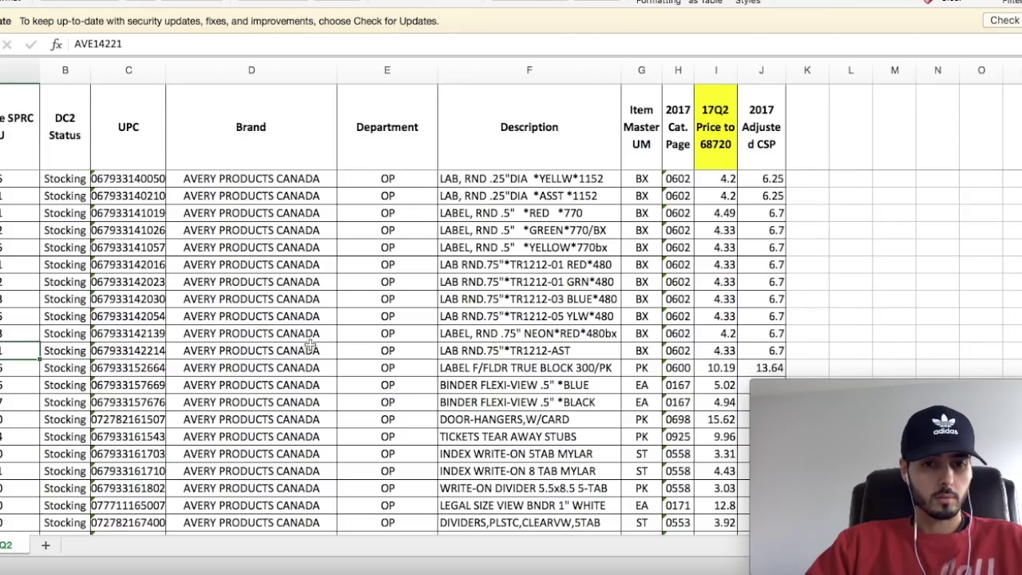
left_click(126, 351)
key("super+c")
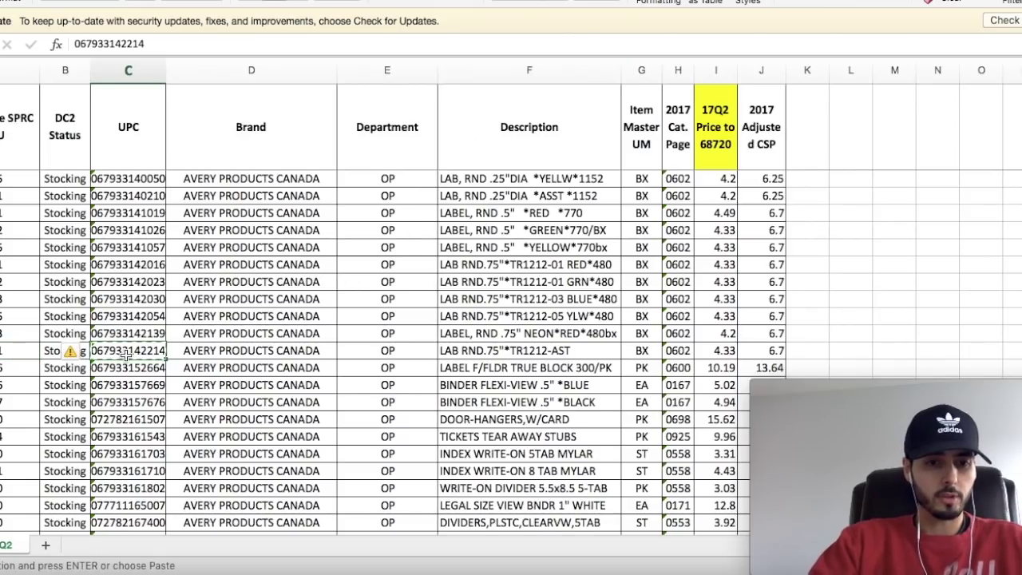
left_click(57, 568)
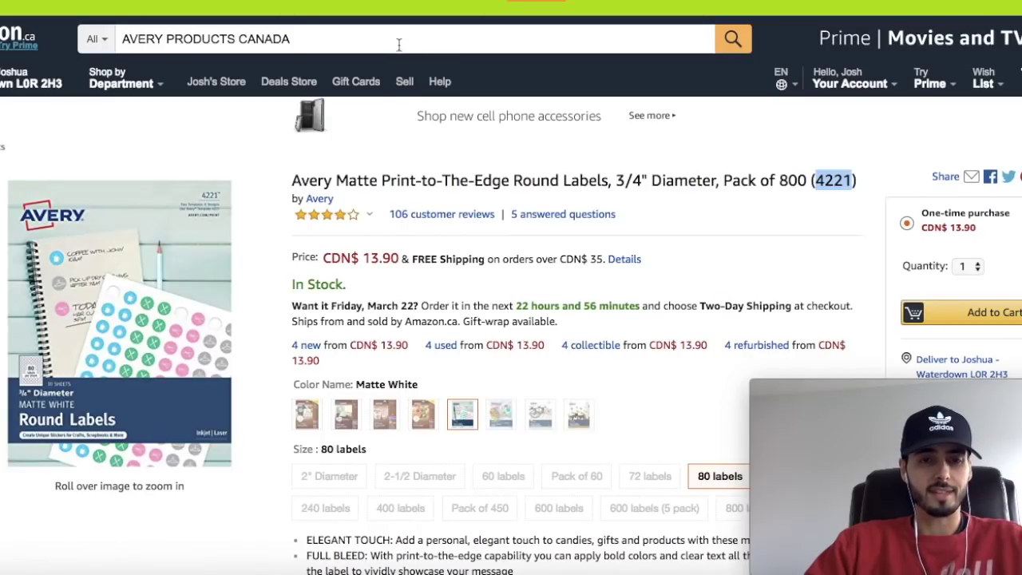
left_click(401, 43)
key("super+a")
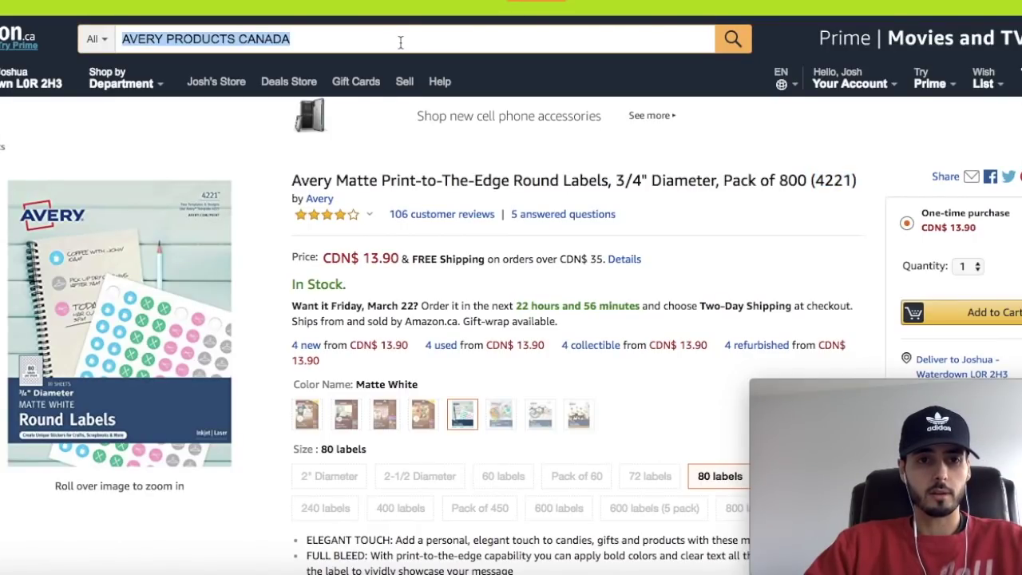
key("super+v")
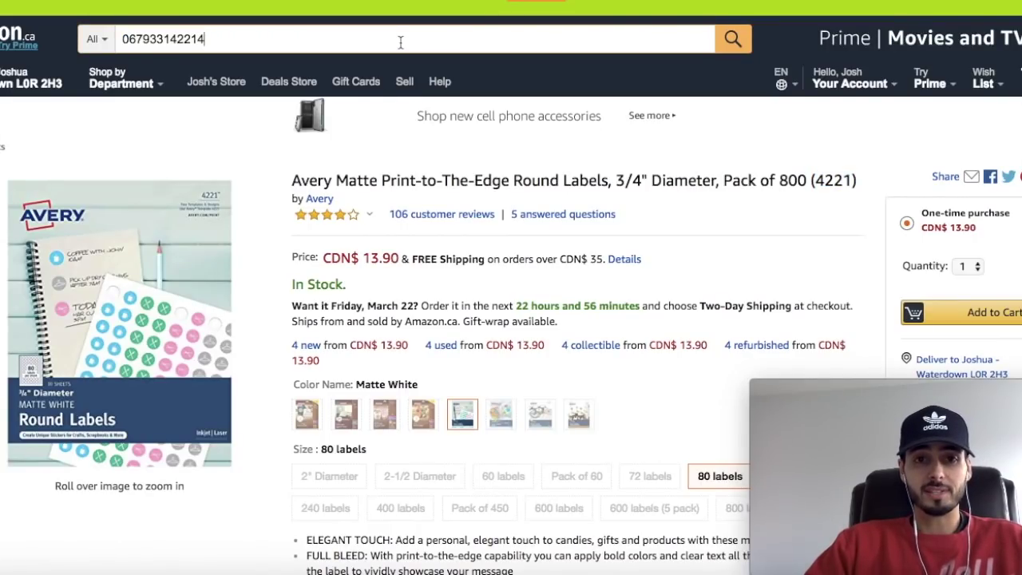
key("Return")
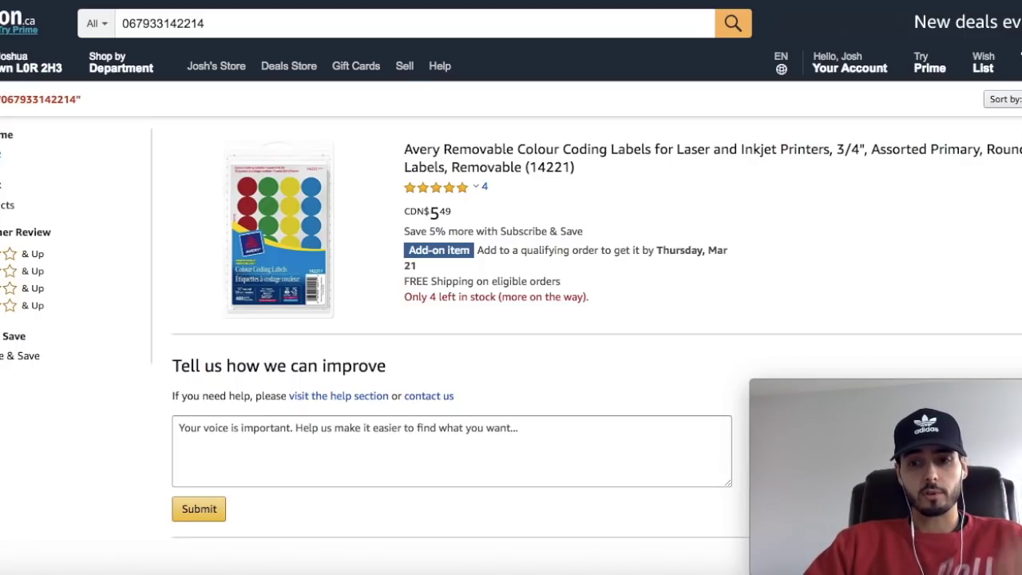
Check the Avery Removable Colour Coding Labels (14221) ratings, then go back to the round labels page
left_click(441, 191)
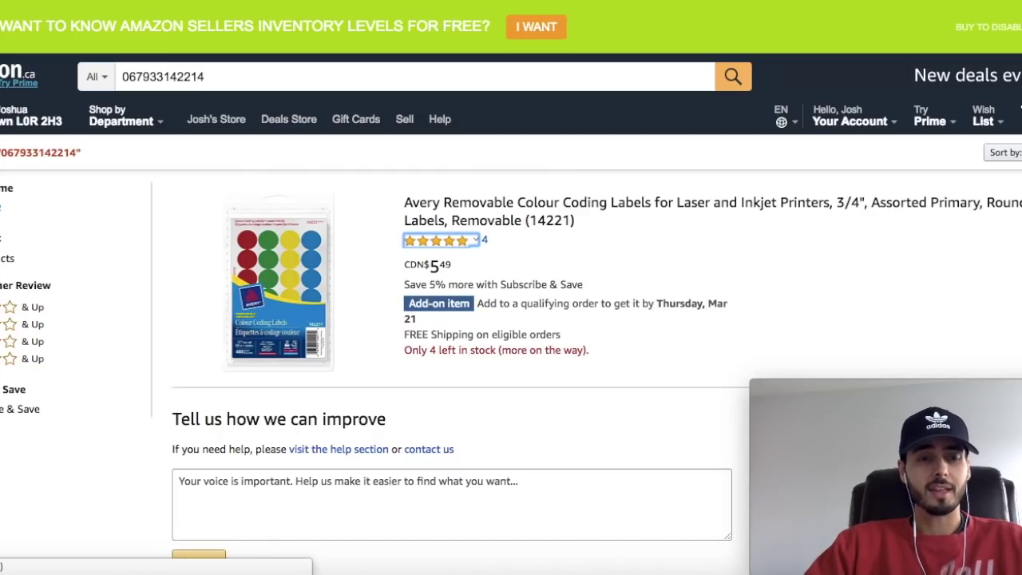
key("alt+Left")
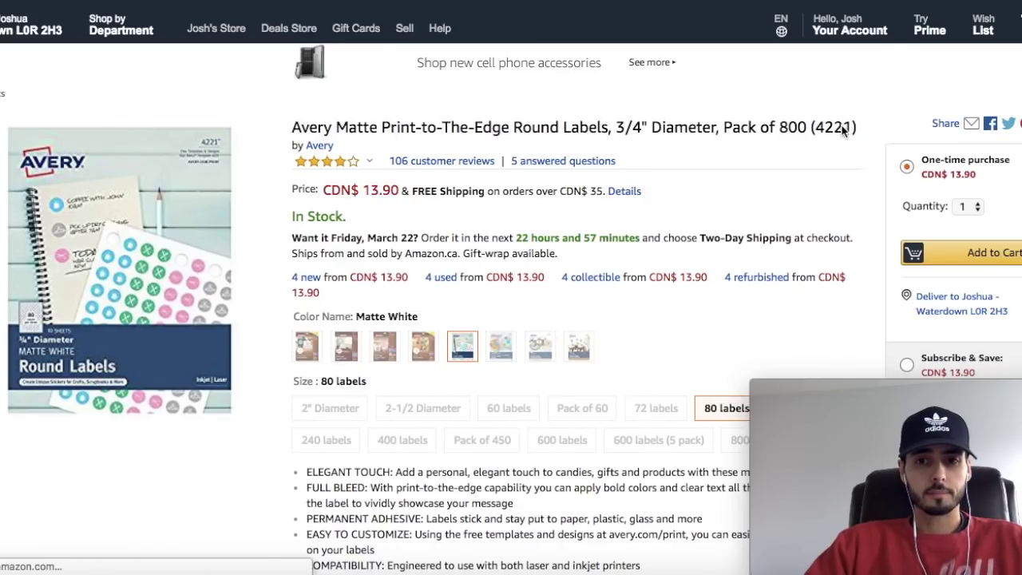
mouse_move(990, 547)
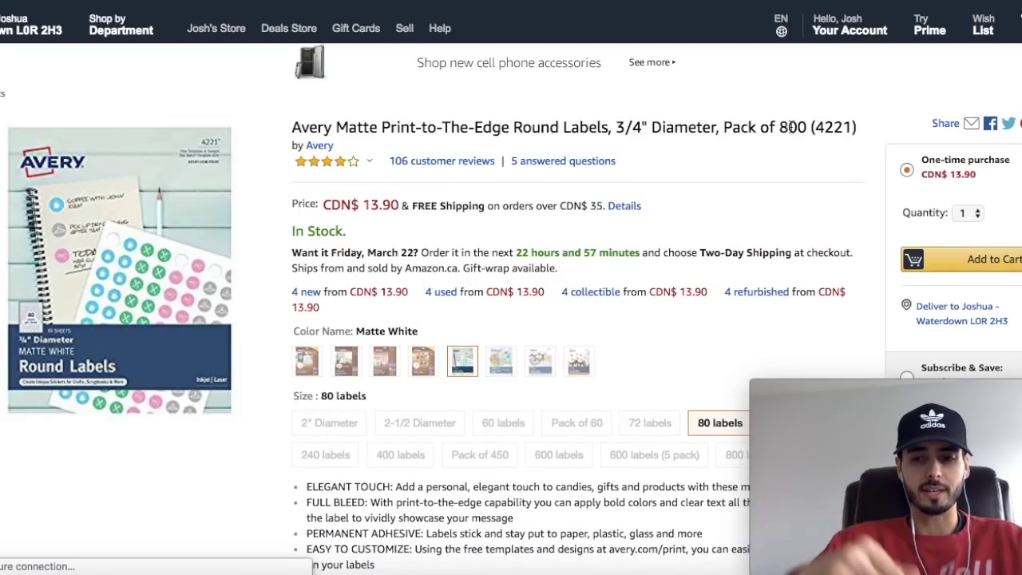
scroll(790, 128, "up", 1)
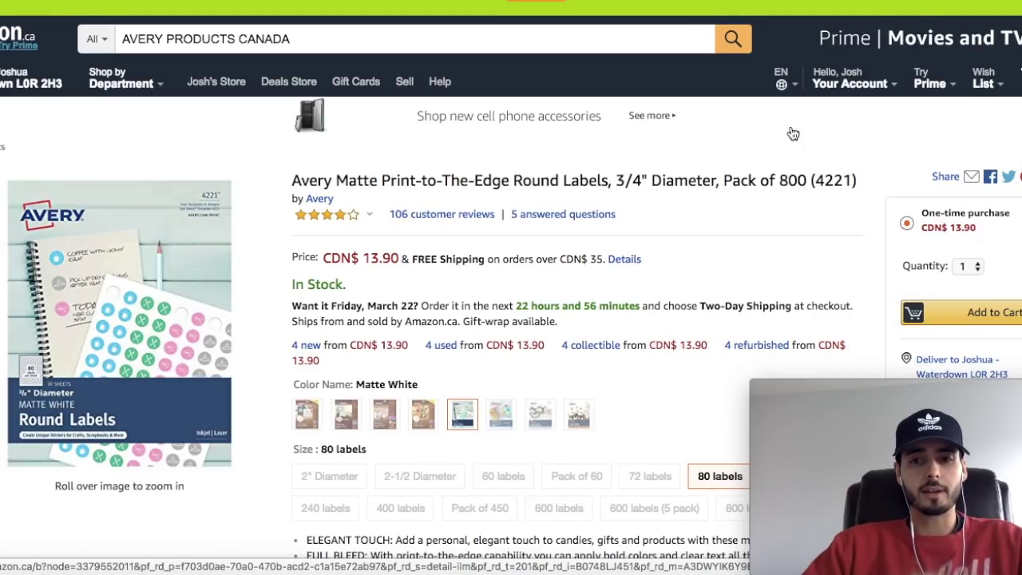
Scan the supplier price list, then select the whole Amazon.ca search query for replacement
left_click(944, 568)
scroll(292, 311, "up", 10)
scroll(293, 310, "up", 15)
scroll(293, 311, "down", 20)
scroll(292, 311, "down", 15)
scroll(292, 311, "up", 5)
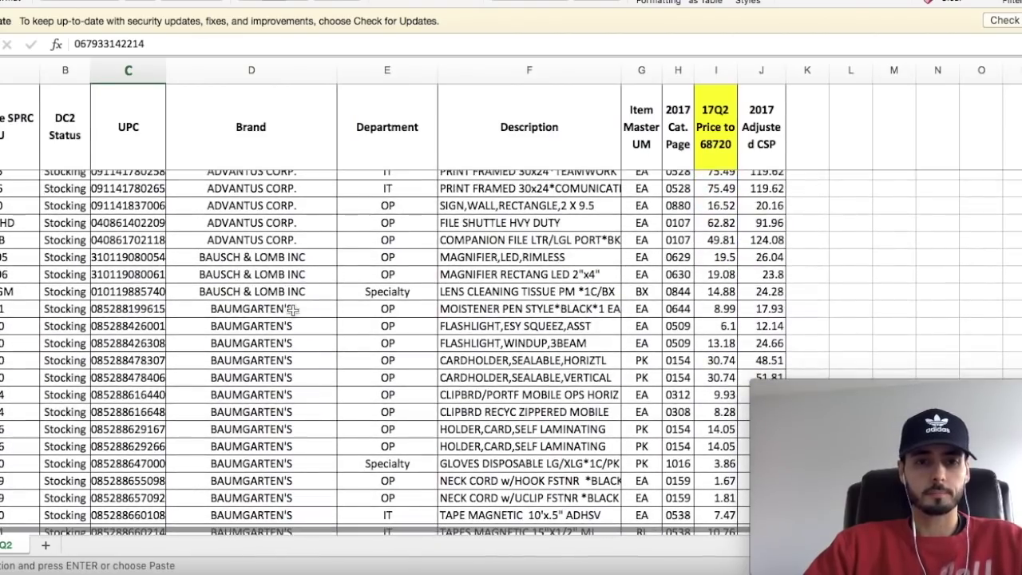
scroll(293, 310, "down", 15)
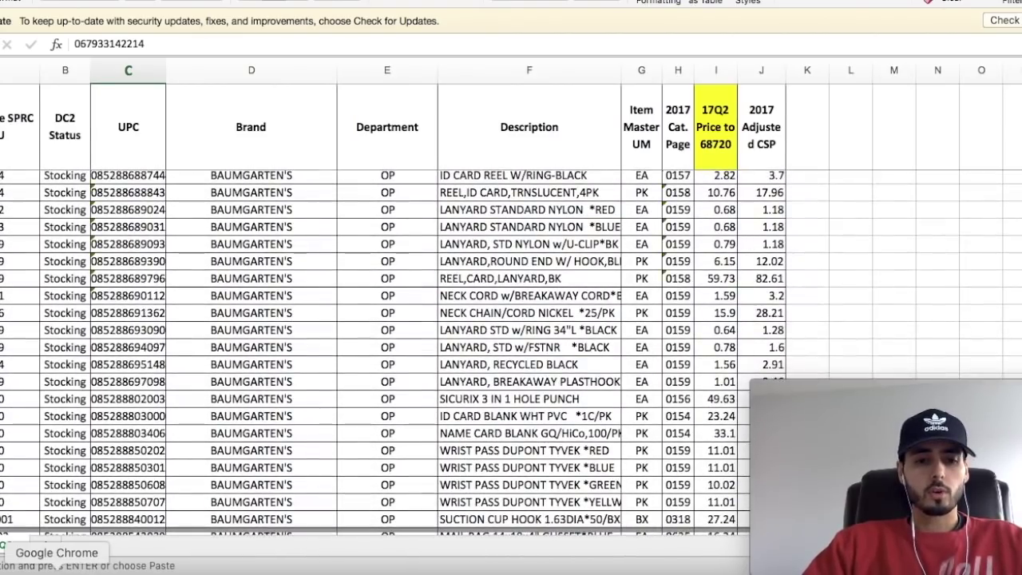
left_click(57, 570)
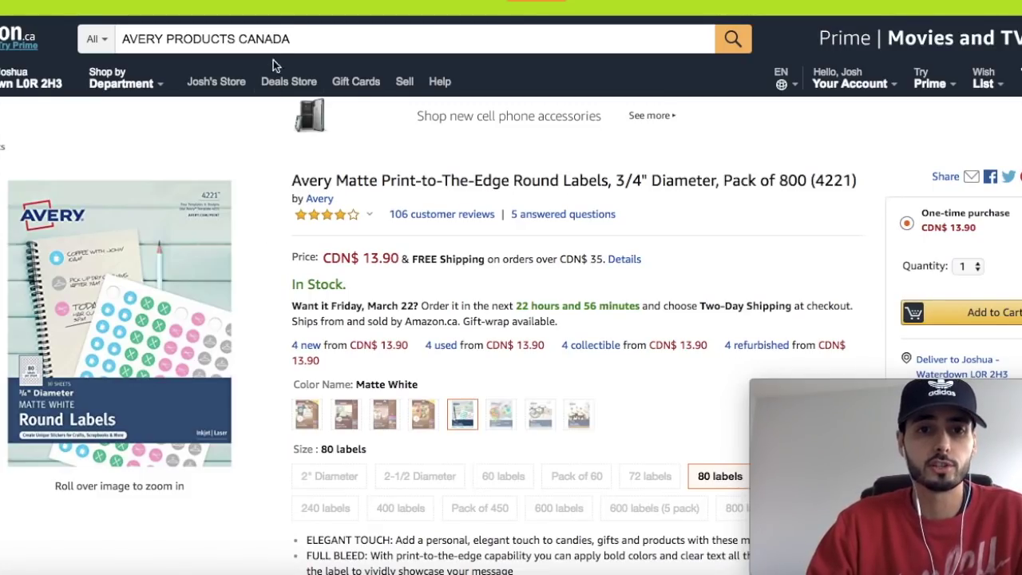
triple_click(285, 30)
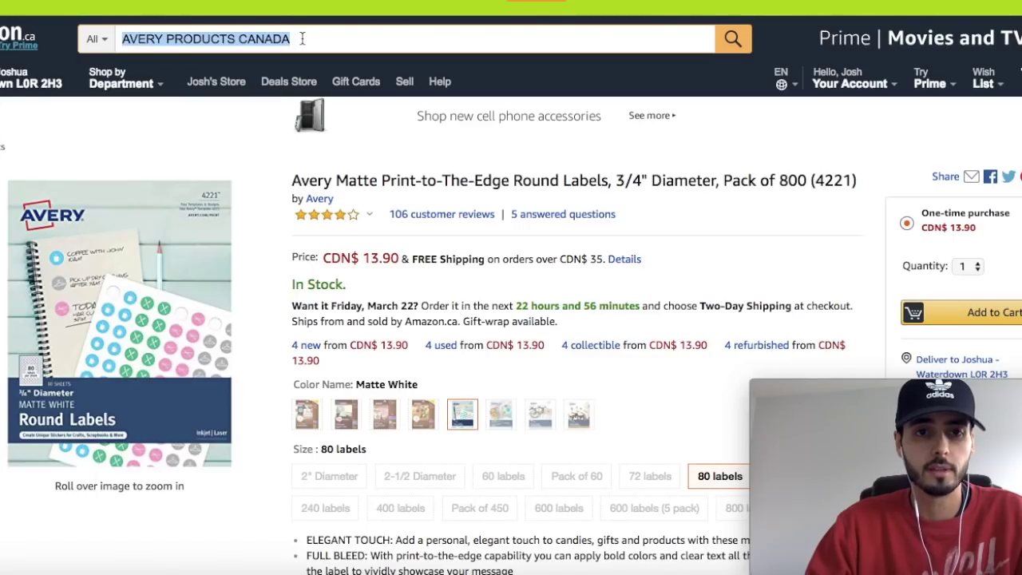
Scroll to the Bostitch rows and copy the brand name Bostitch from column D
left_click(944, 567)
scroll(386, 356, "down", 15)
scroll(387, 356, "up", 10)
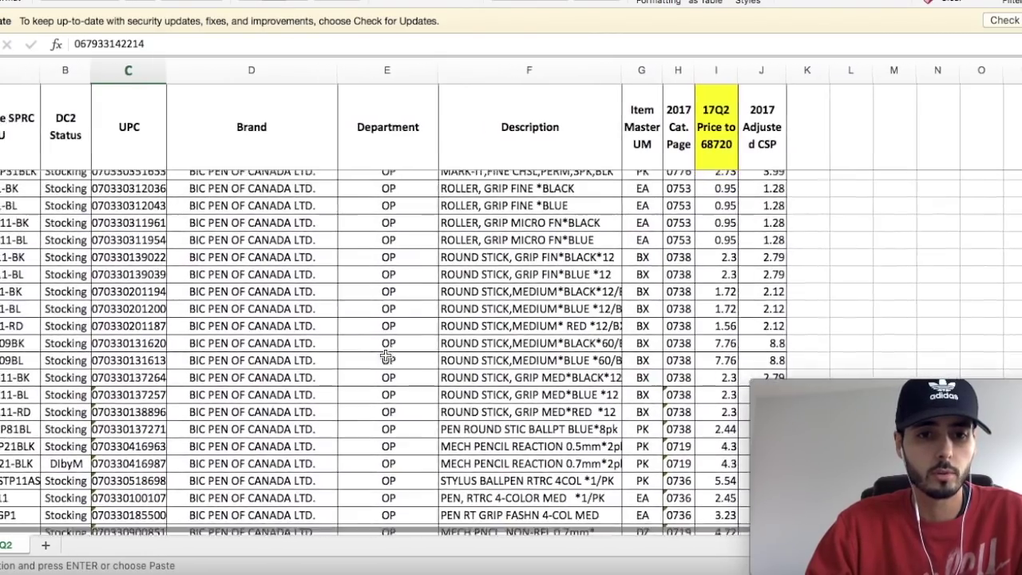
scroll(386, 356, "down", 20)
scroll(387, 356, "down", 20)
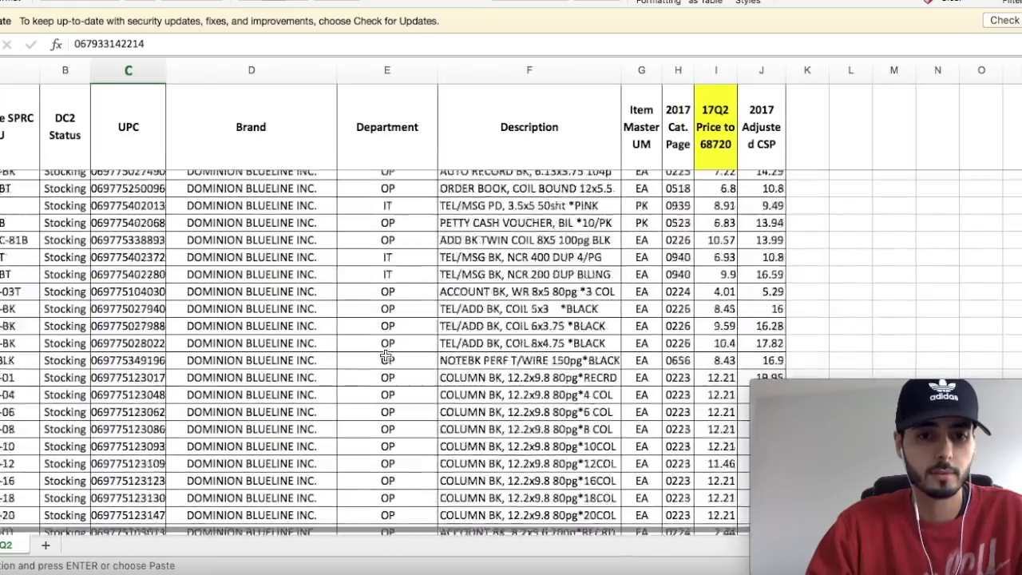
scroll(386, 356, "down", 20)
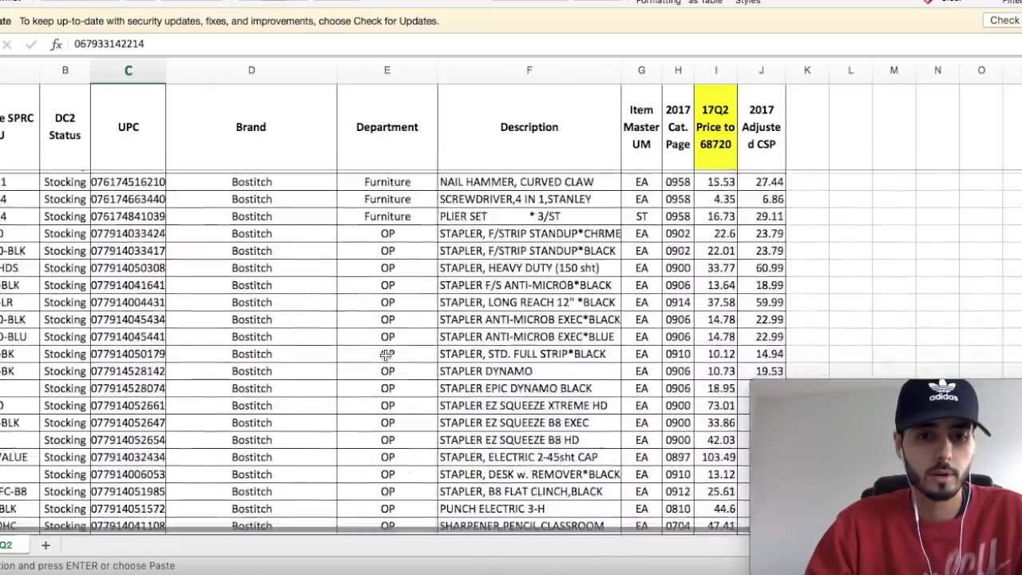
scroll(319, 319, "left", 1)
left_click(276, 279)
key("super+c")
Search Amazon.ca for 'Bostitch' and scroll through the roughly 9,000 results
left_click(57, 571)
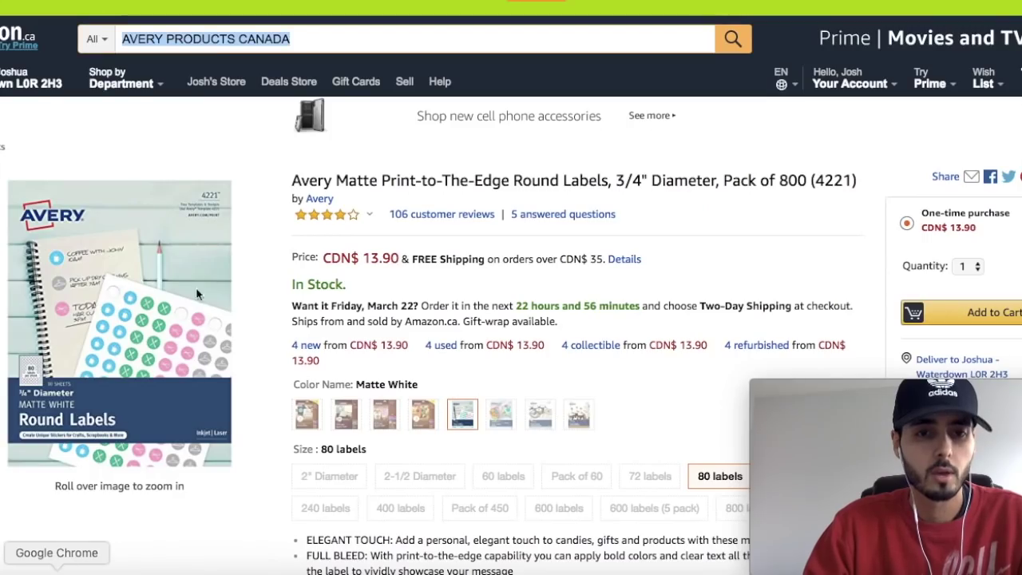
key("super+v")
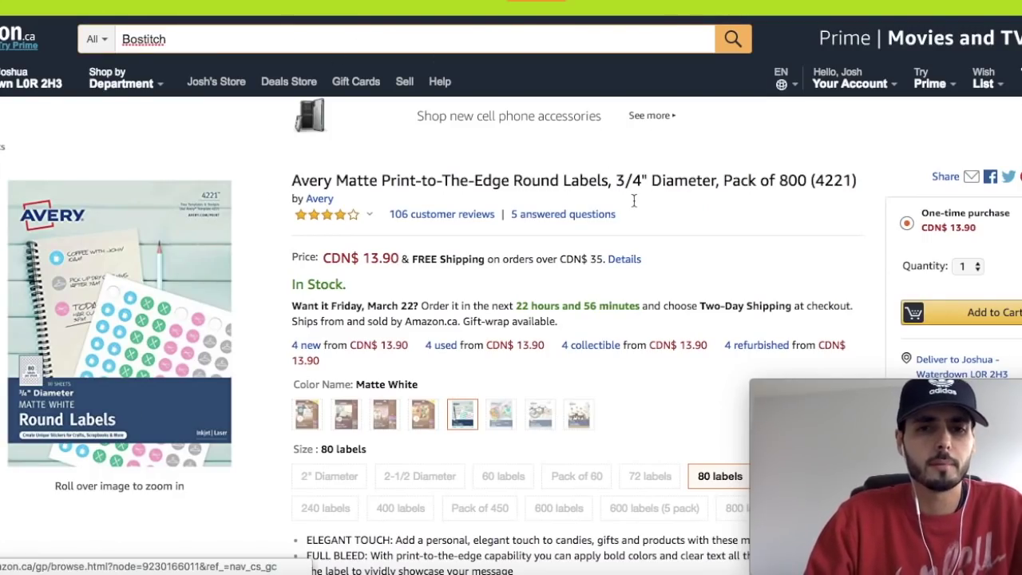
key("Return")
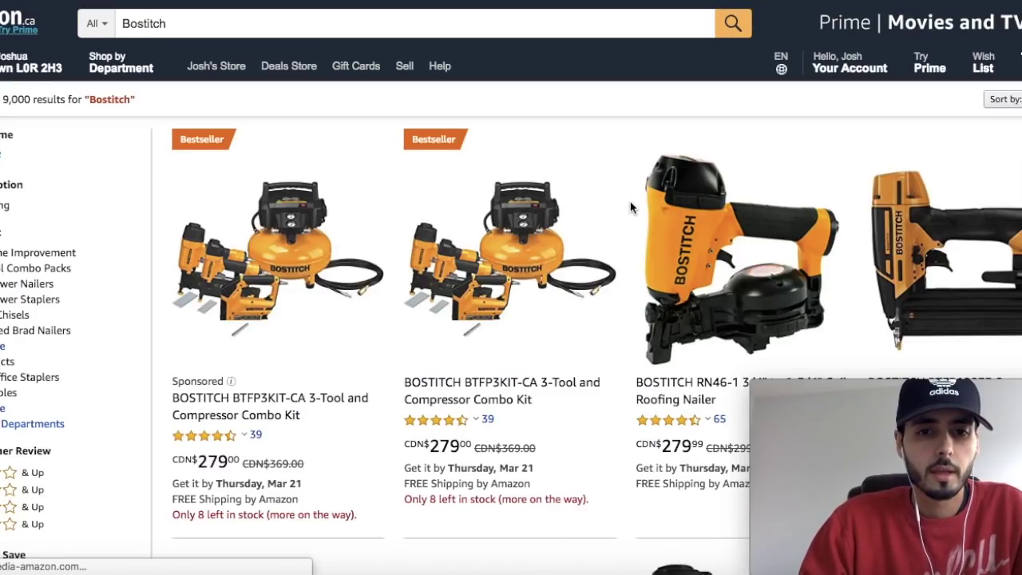
scroll(630, 208, "down", 2)
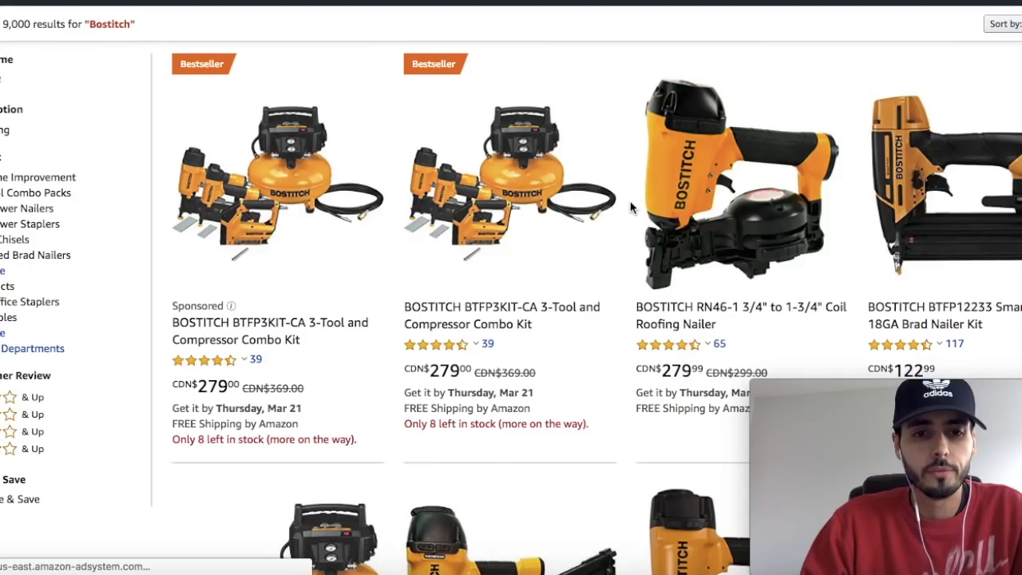
scroll(630, 208, "down", 2)
scroll(630, 208, "up", 3)
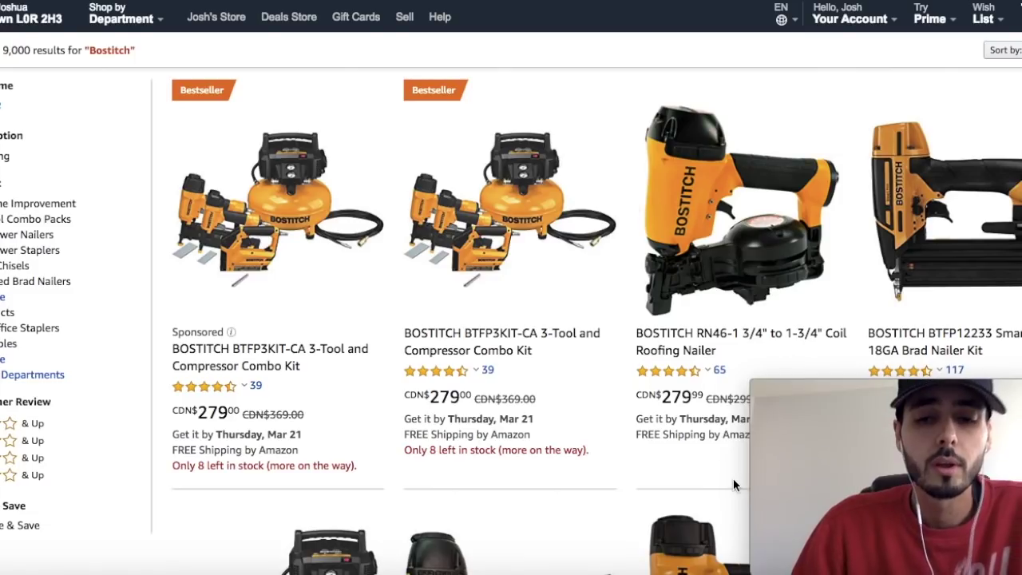
mouse_move(914, 496)
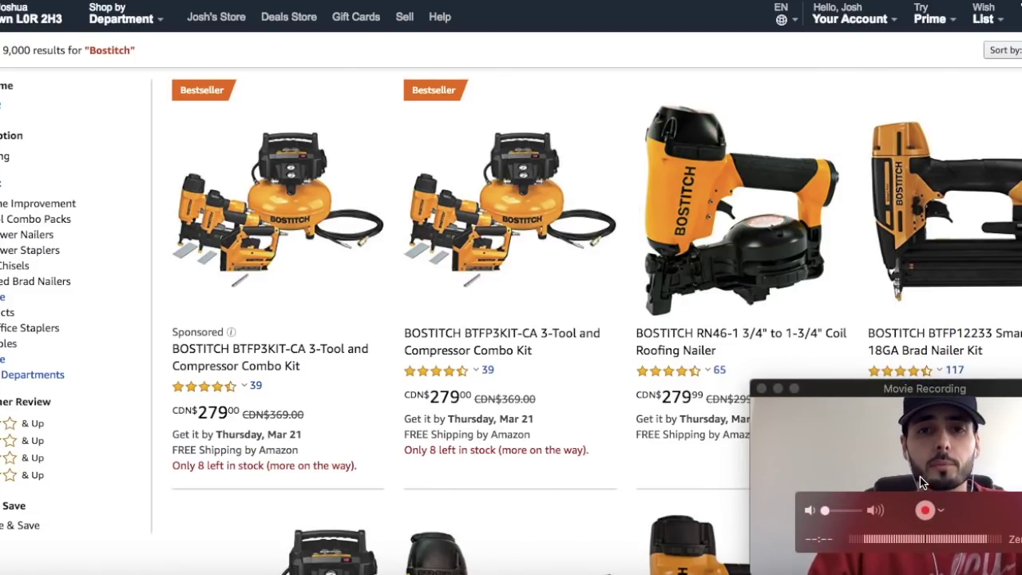